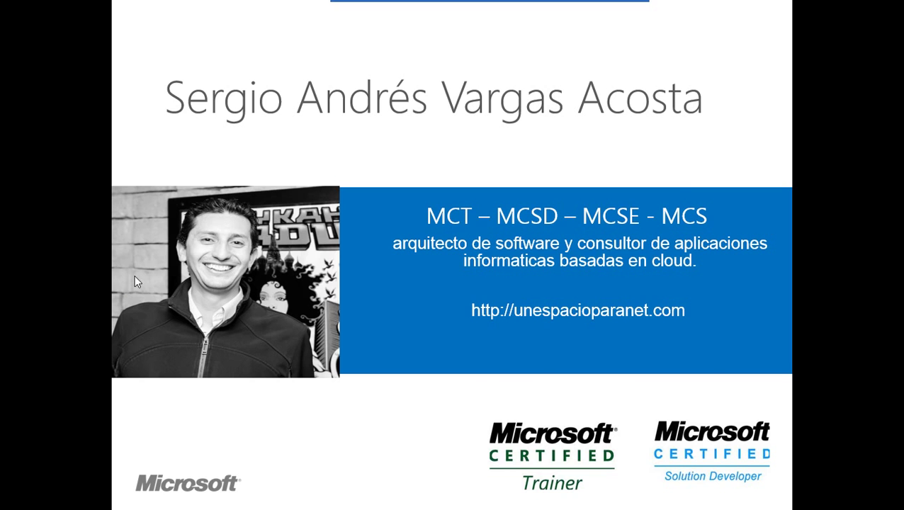
- Advance to the Twitter slide, then step back to the speaker introduction slide
click(135, 276)
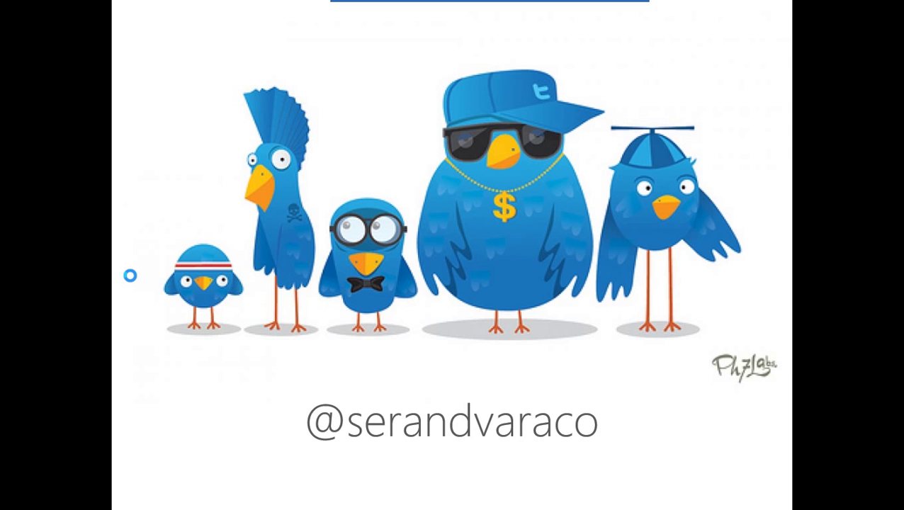
key(Left)
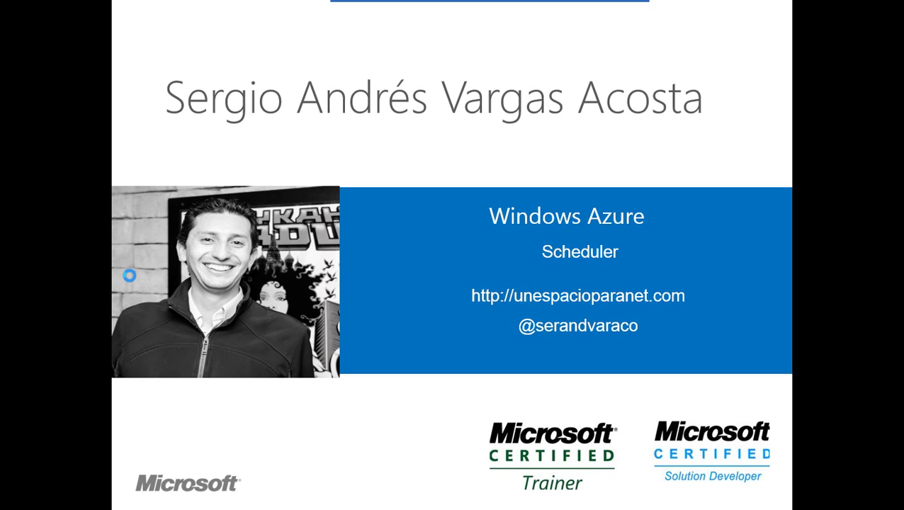
- Delete the 'serandvaracojob' job collection in the portal and acknowledge the completion notice
key(alt+Tab)
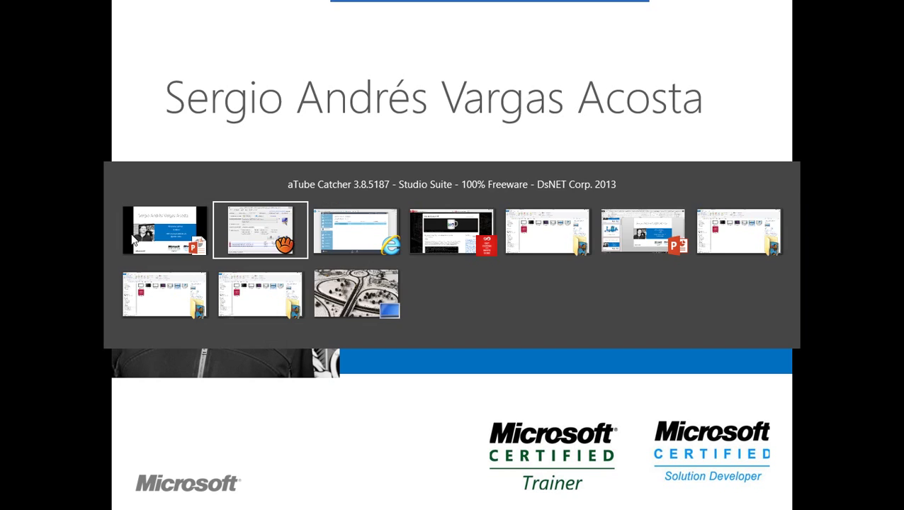
key(alt+Tab)
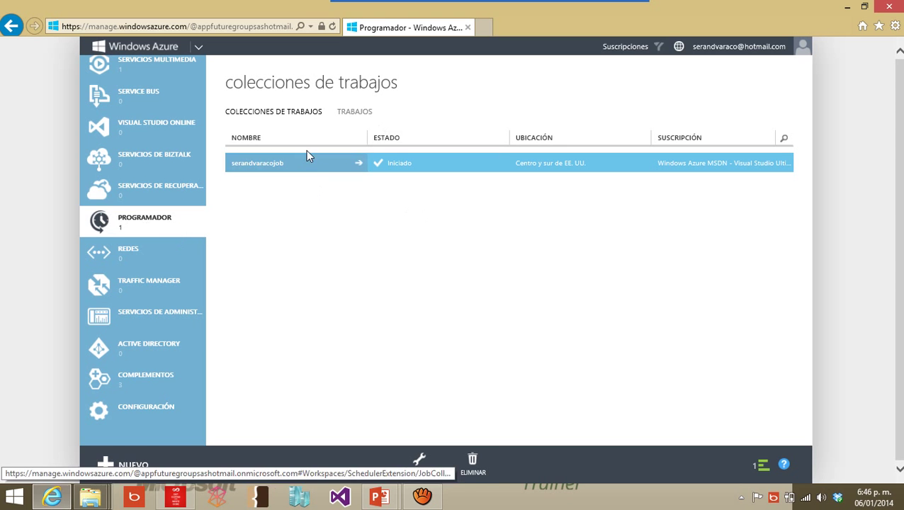
click(473, 467)
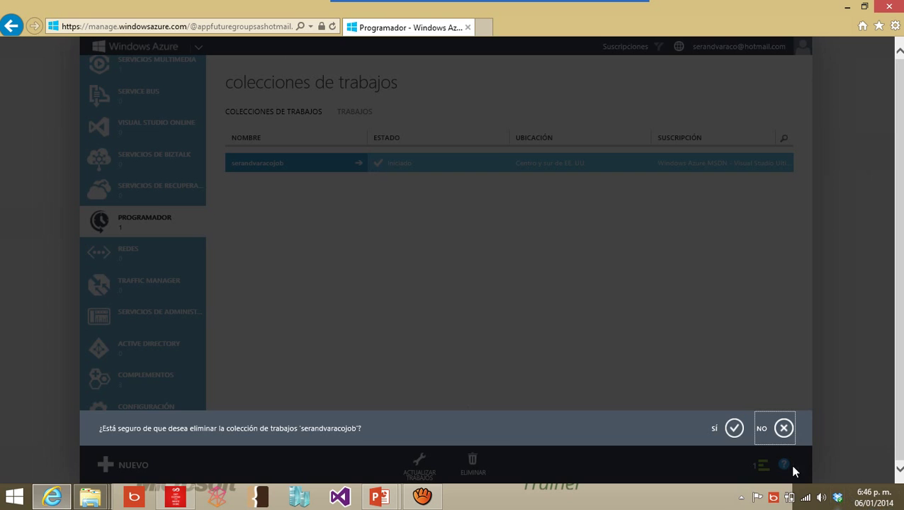
click(734, 428)
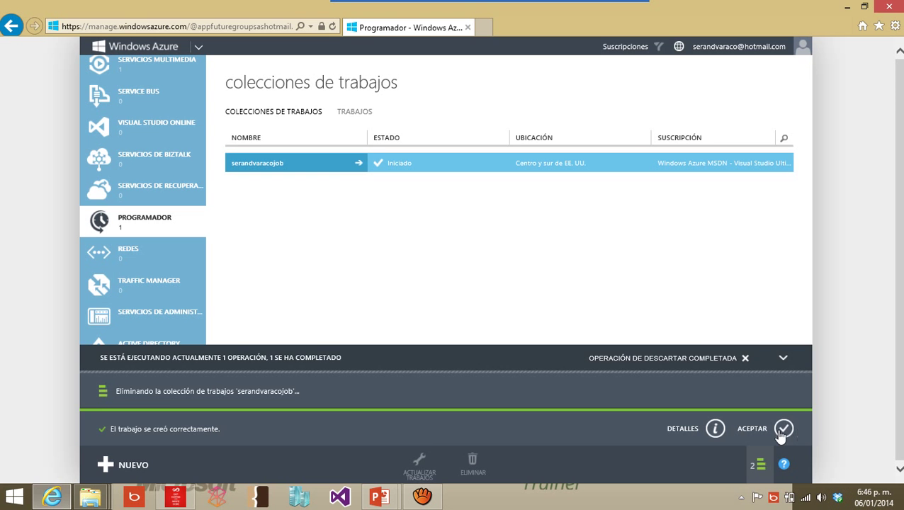
click(782, 430)
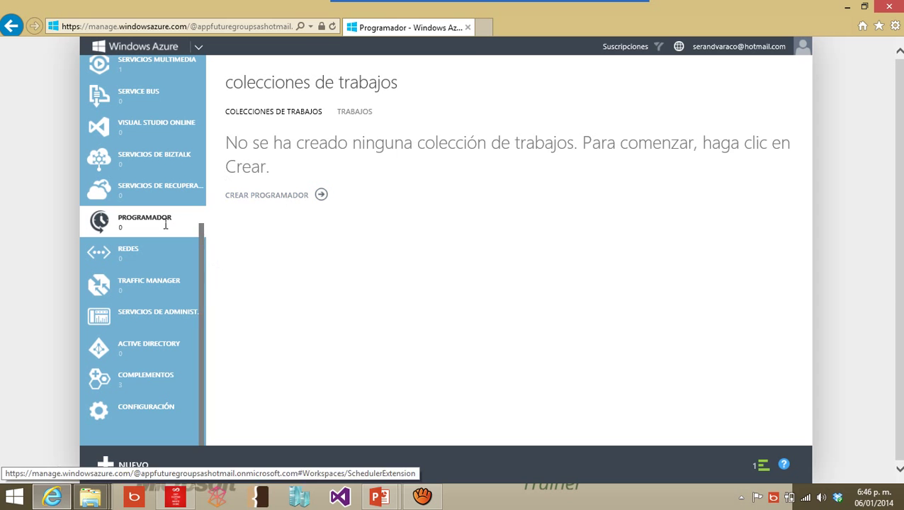
- Search Bing for 'windows azure previews' in a new browser tab
click(484, 28)
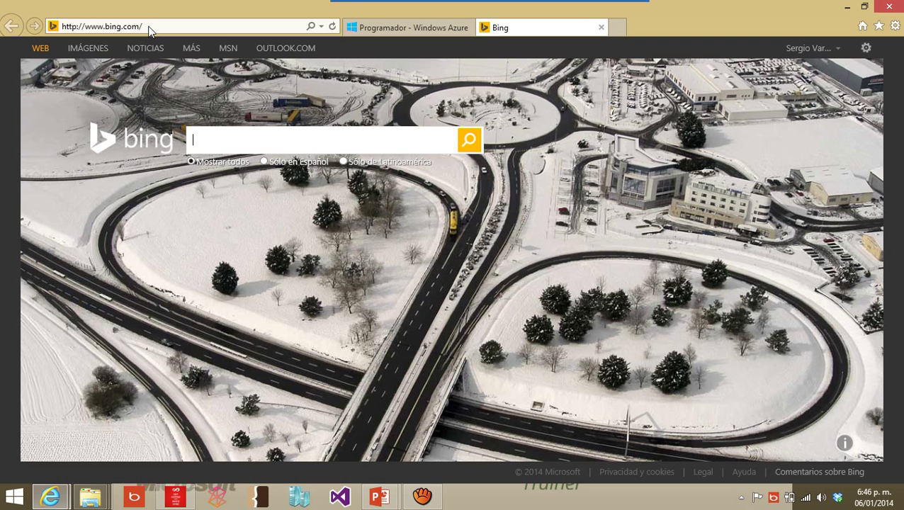
click(149, 28)
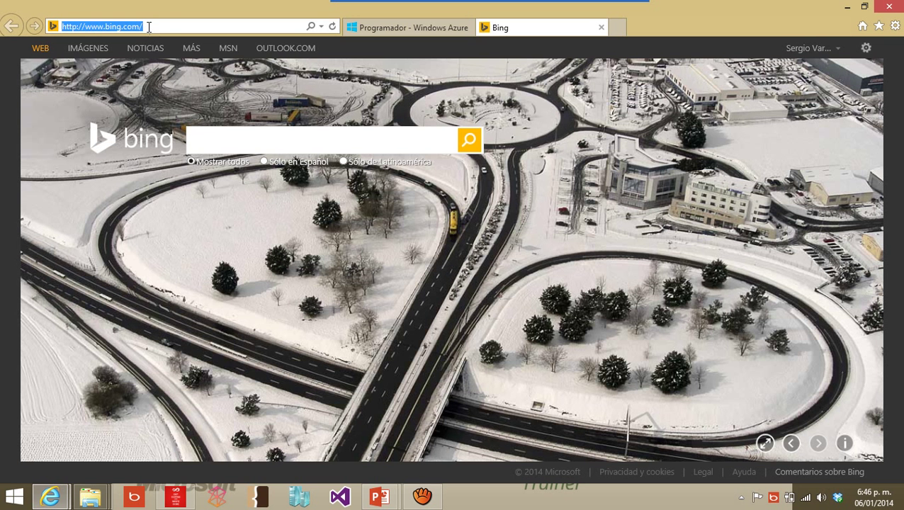
text(windows a)
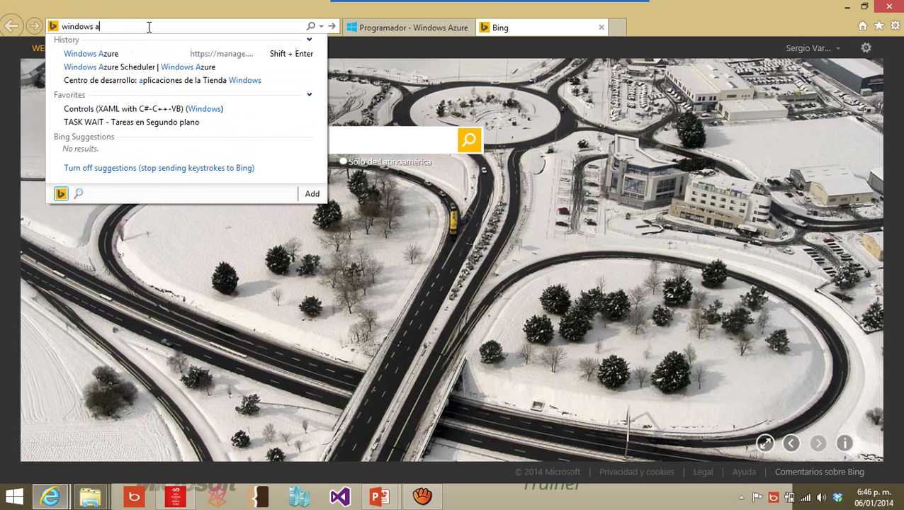
text(zure)
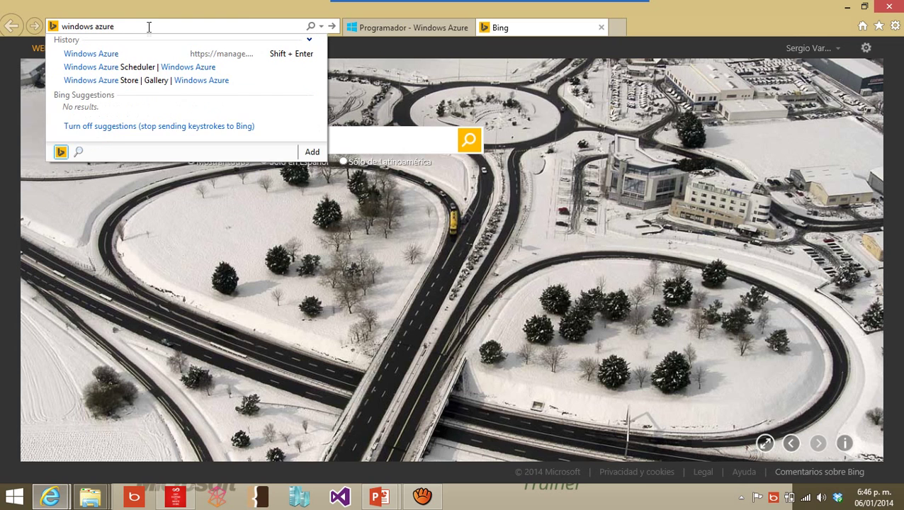
text(preview)
key(BackSpace)
key(BackSpace)
key(BackSpace)
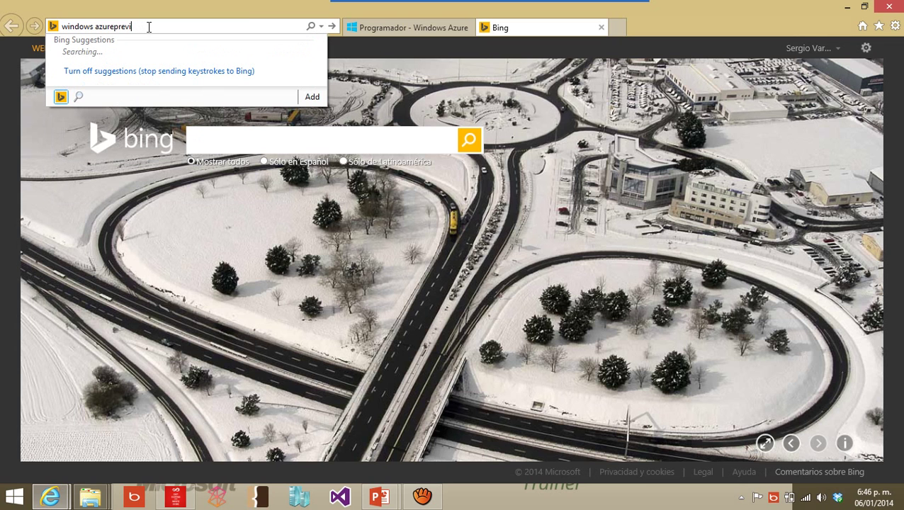
key(BackSpace)
key(BackSpace)
key(BackSpace)
key(BackSpace)
text(pre)
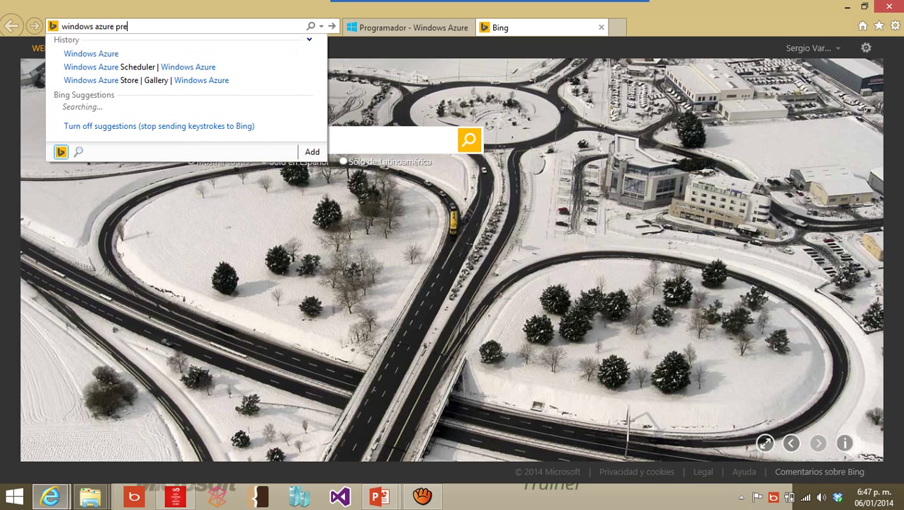
text(views)
key(Return)
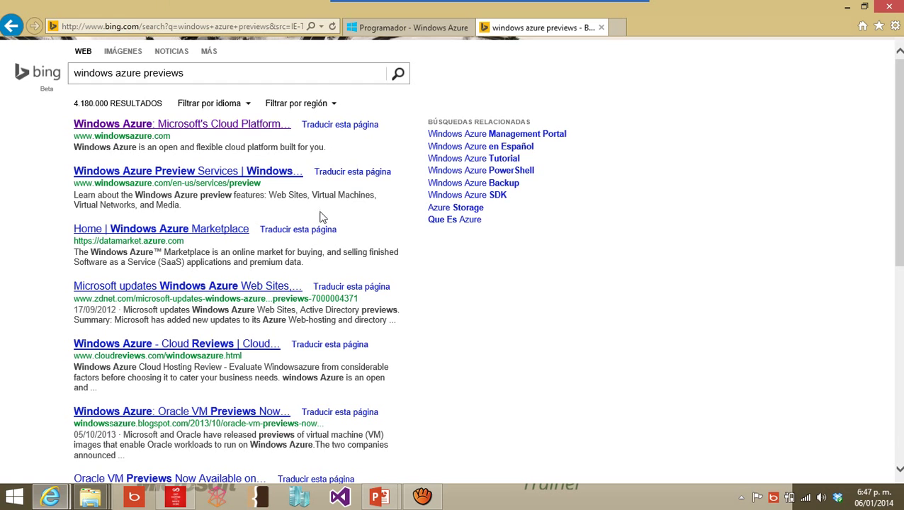
- Open the Windows Azure Preview Services page and choose 'try it now' for Windows Azure Scheduler
click(257, 127)
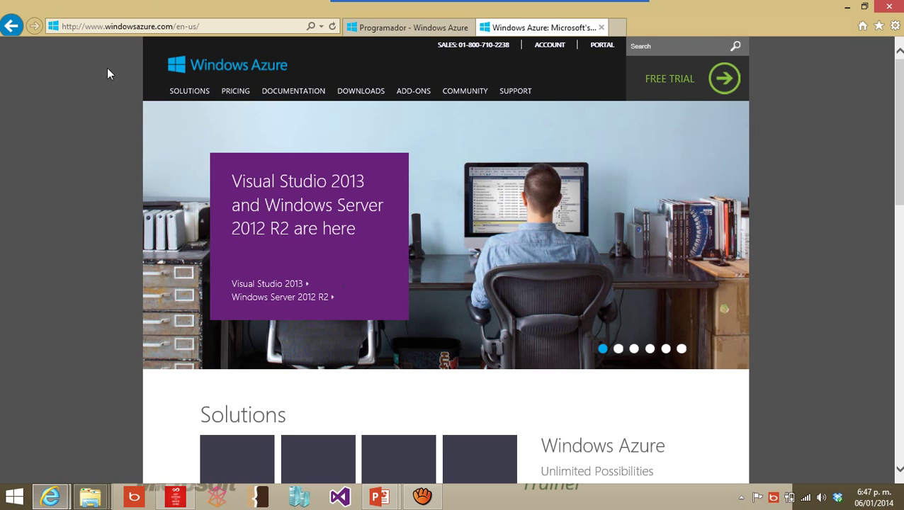
click(11, 27)
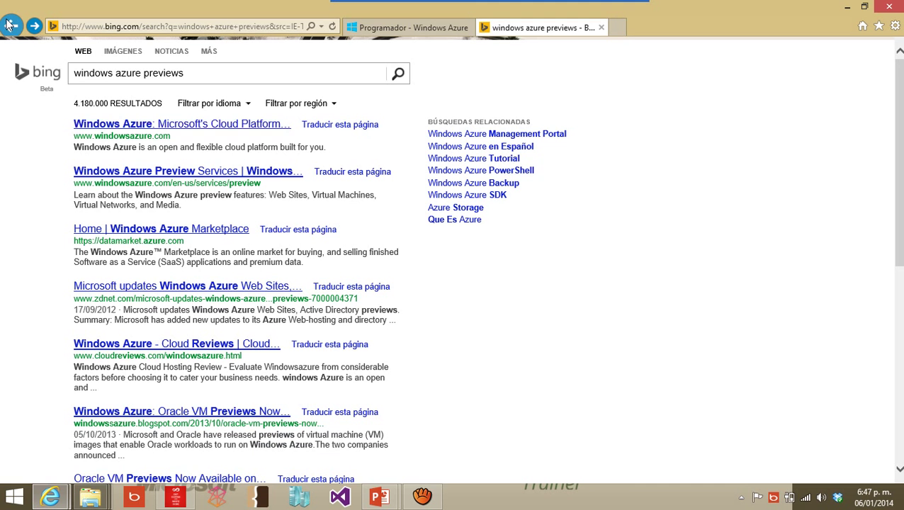
click(241, 171)
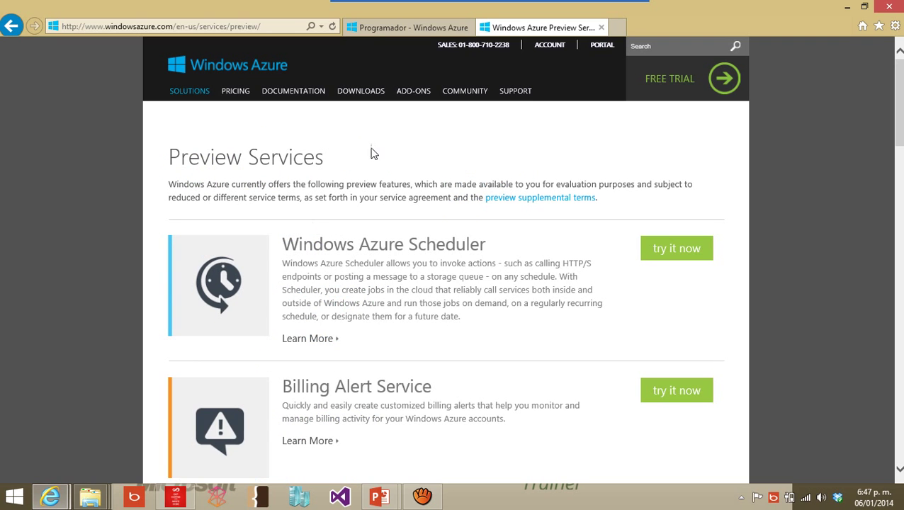
scroll(425, 129, down, 1)
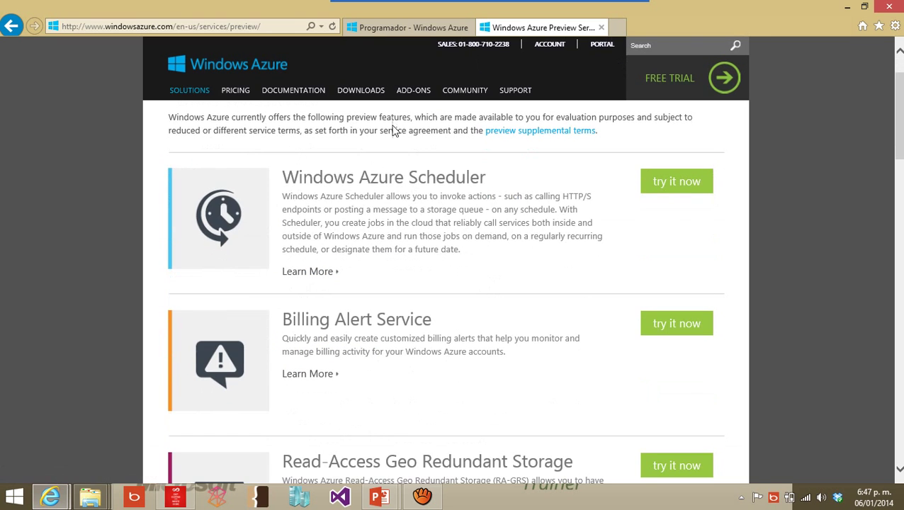
scroll(500, 151, up, 1)
scroll(457, 163, down, 1)
scroll(488, 248, down, 1)
scroll(486, 191, up, 1)
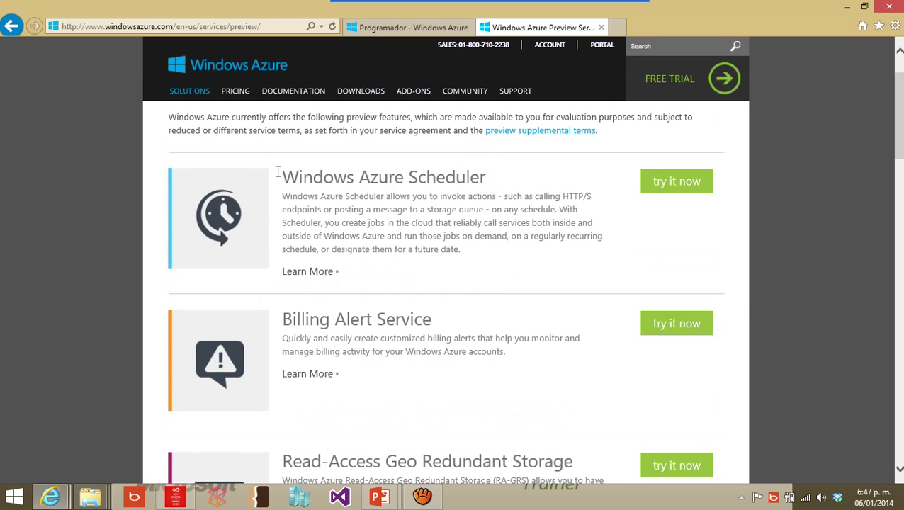
drag(283, 175, 523, 237)
click(680, 190)
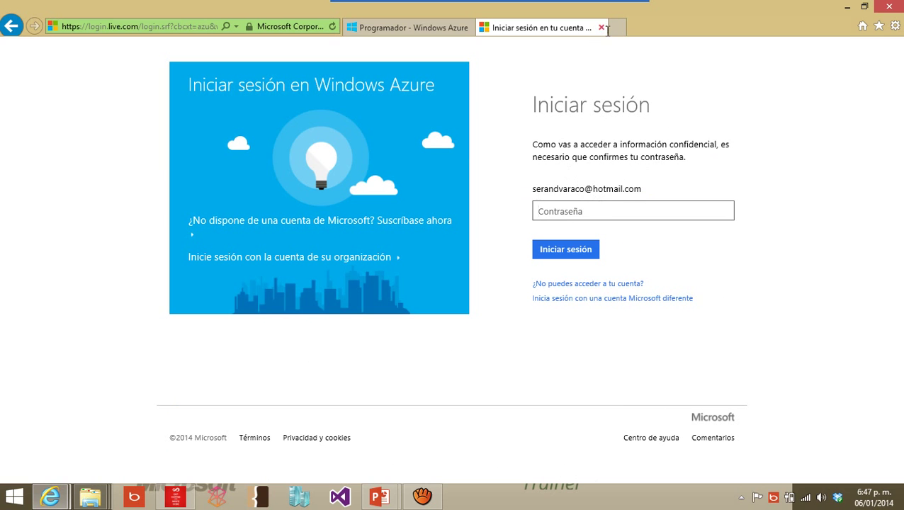
- Close the sign-in tab and open the NUEVO panel for creating a Scheduler service
click(601, 29)
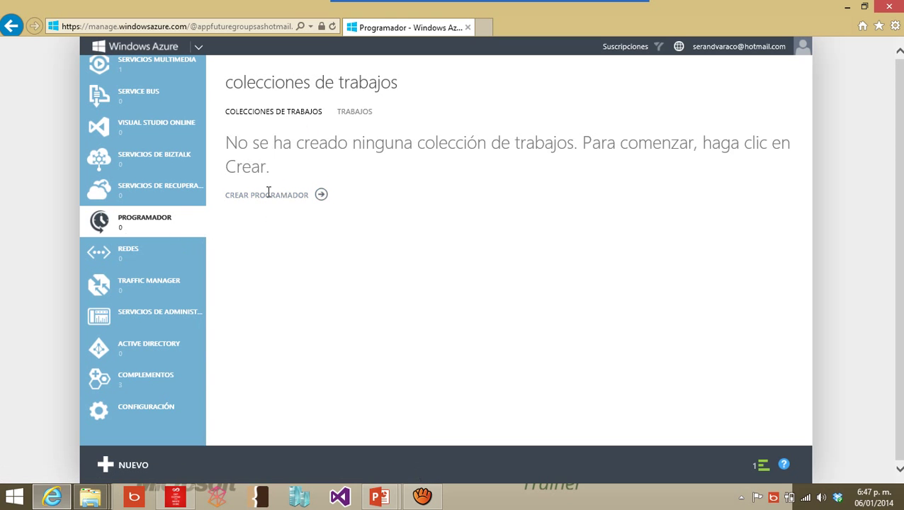
click(321, 195)
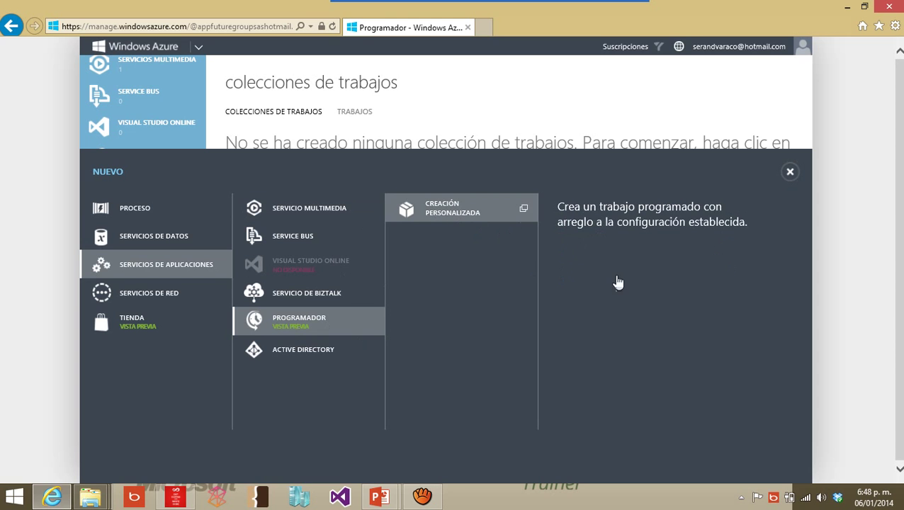
- Start a custom Scheduler job creation and advance to the job action step
click(521, 221)
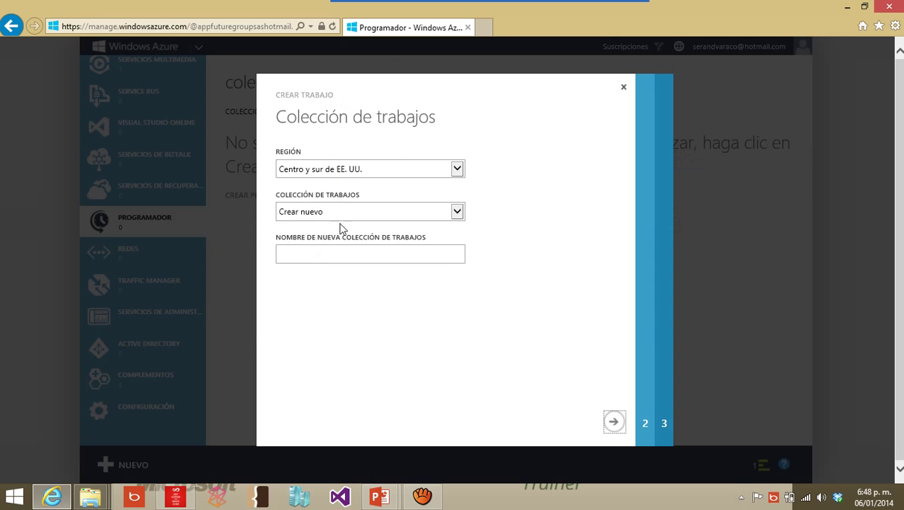
click(315, 253)
click(614, 423)
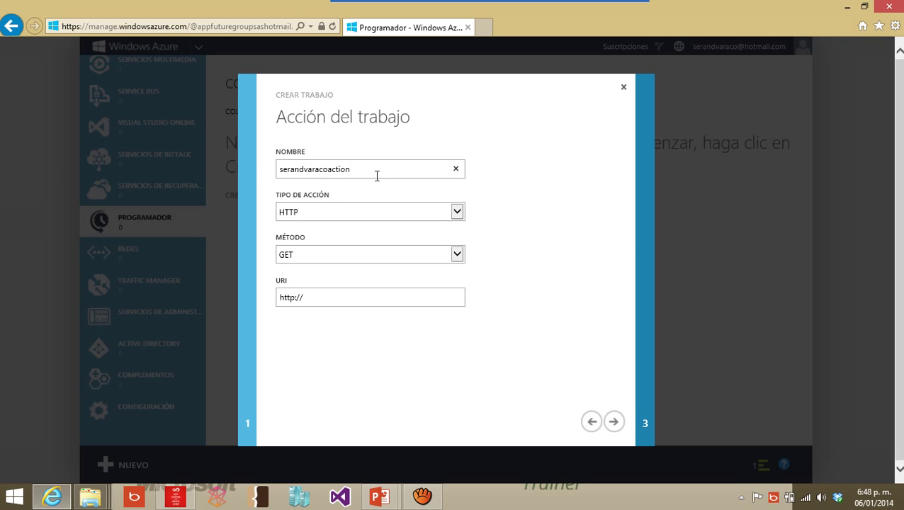
drag(377, 176, 225, 171)
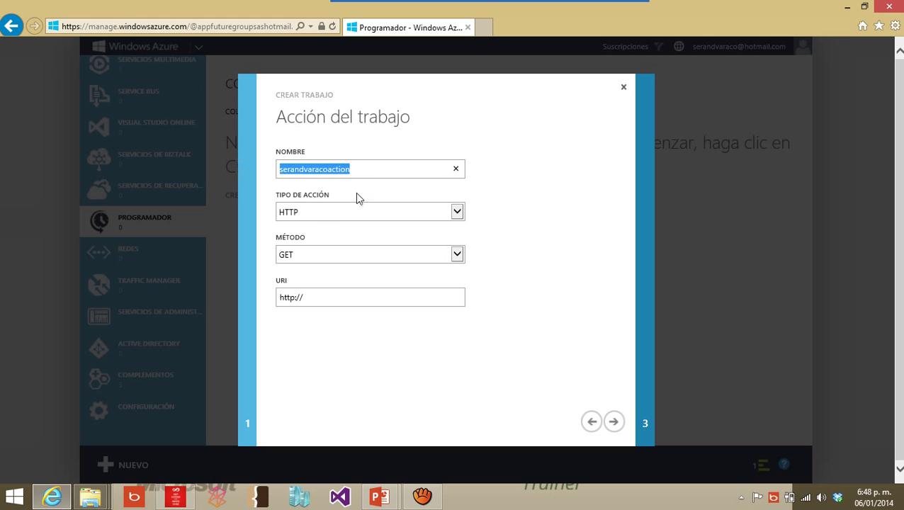
- Set the job's action type to HTTP with method GET, then open a new browser tab
click(339, 213)
click(457, 212)
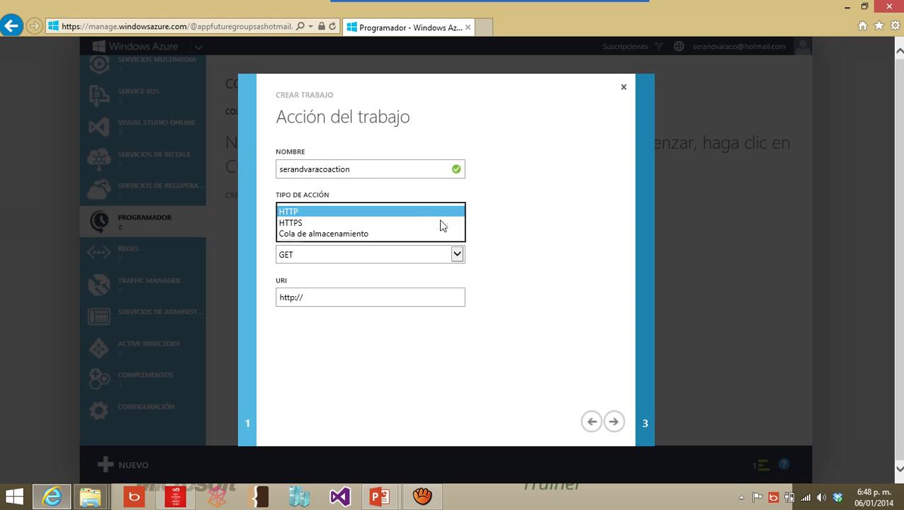
click(292, 222)
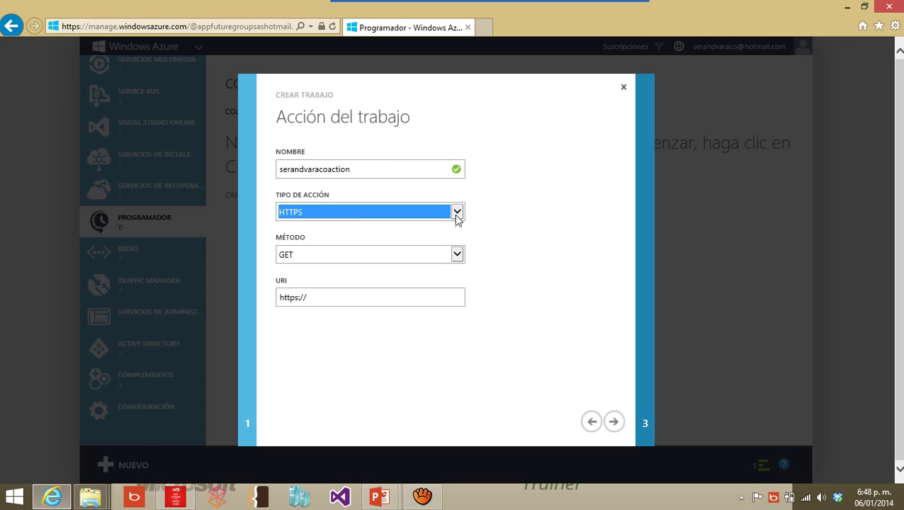
click(456, 213)
click(315, 222)
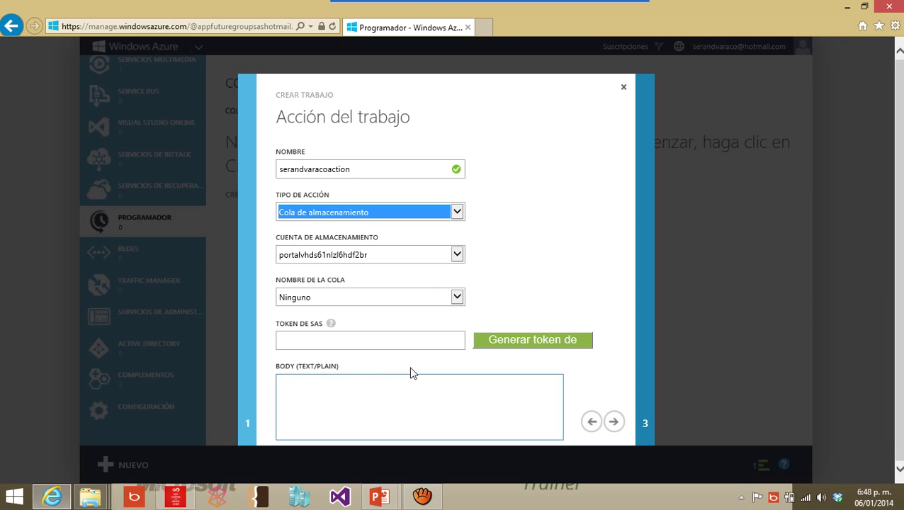
click(386, 425)
click(347, 213)
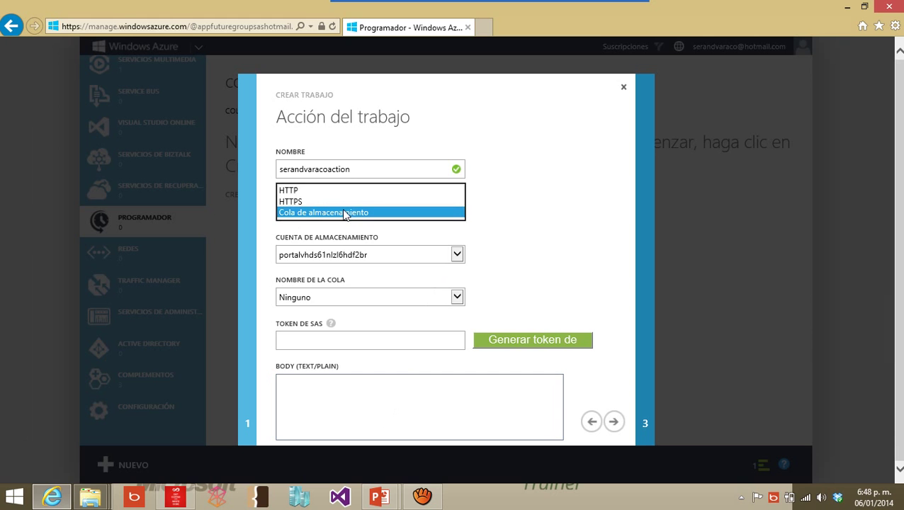
click(294, 187)
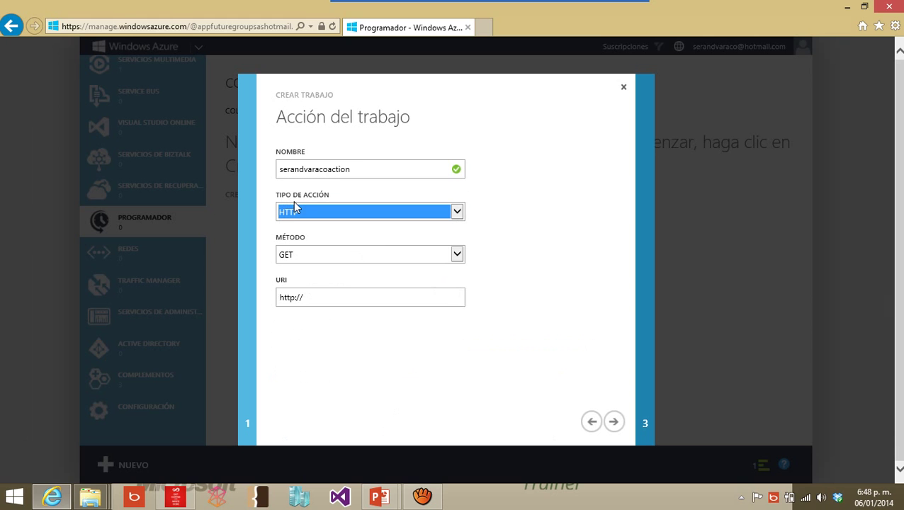
click(296, 251)
click(285, 256)
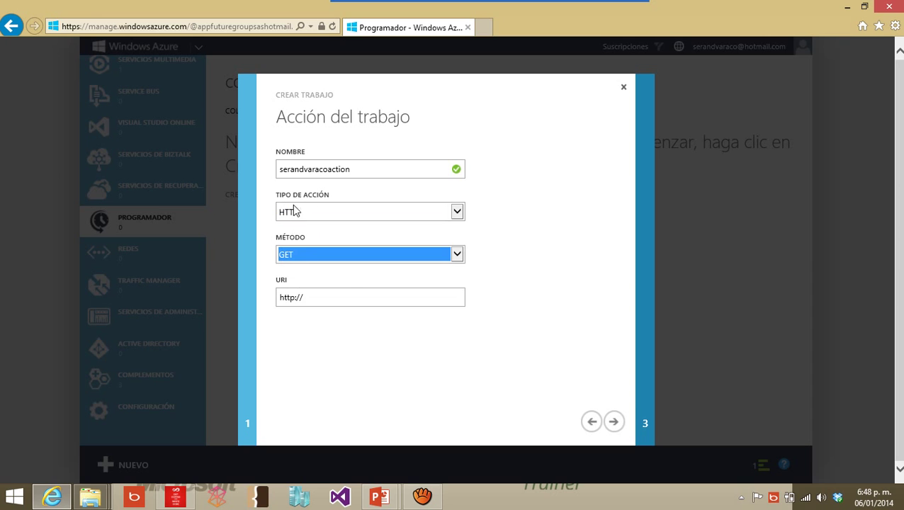
click(315, 301)
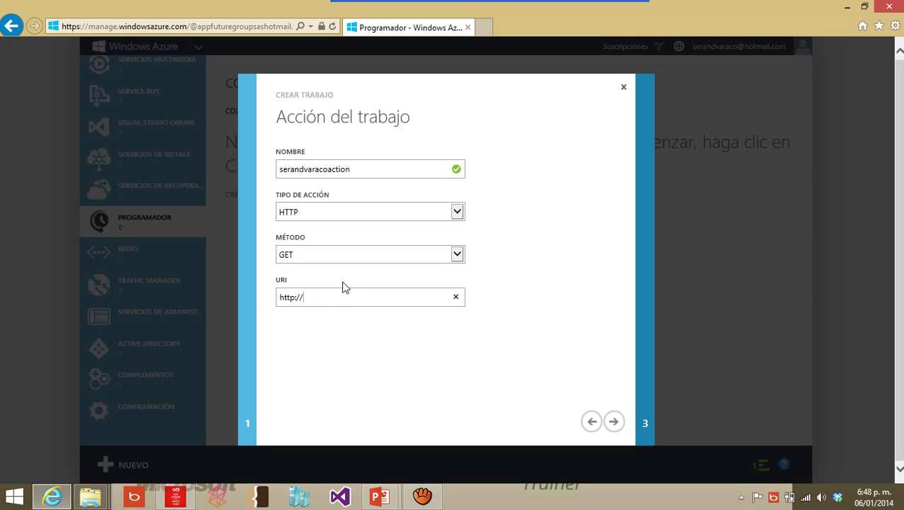
click(483, 29)
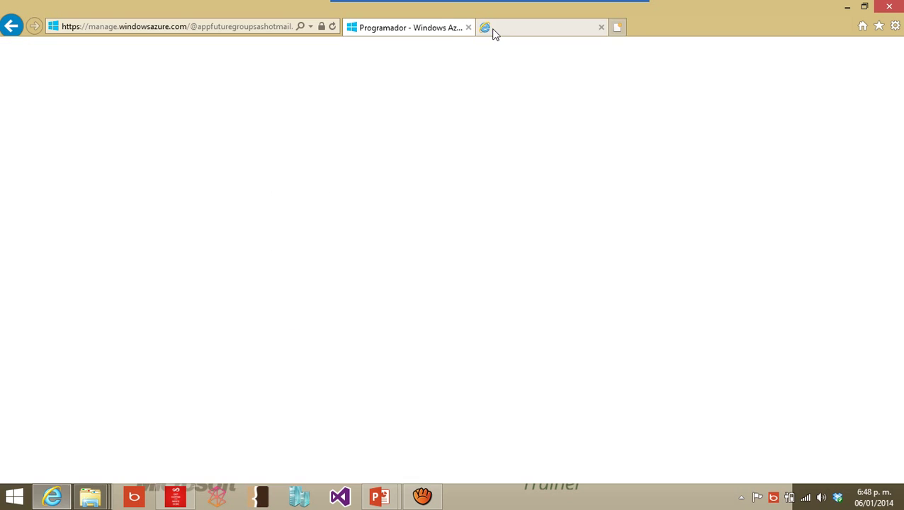
click(153, 26)
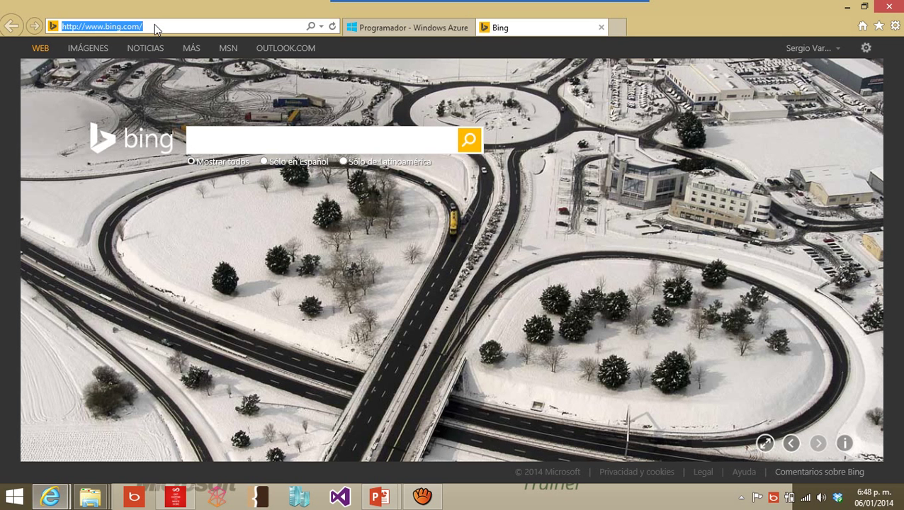
text(ser)
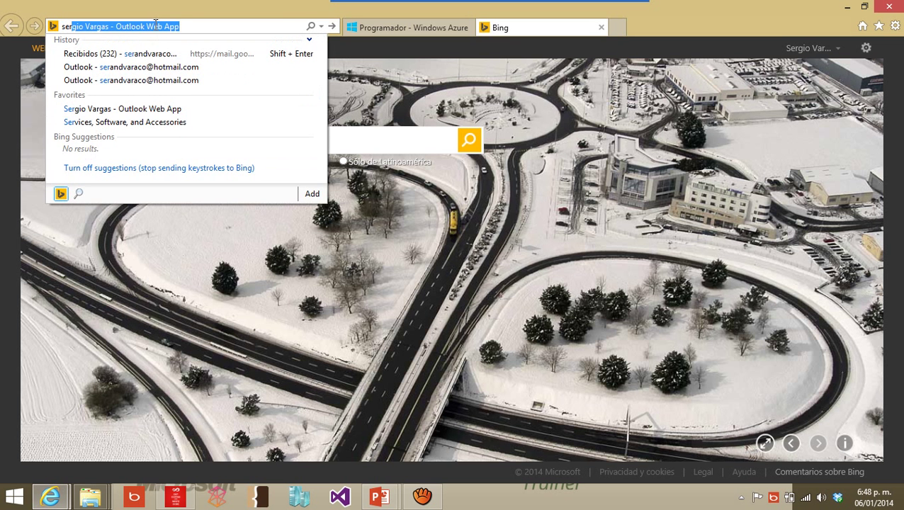
text(andvar)
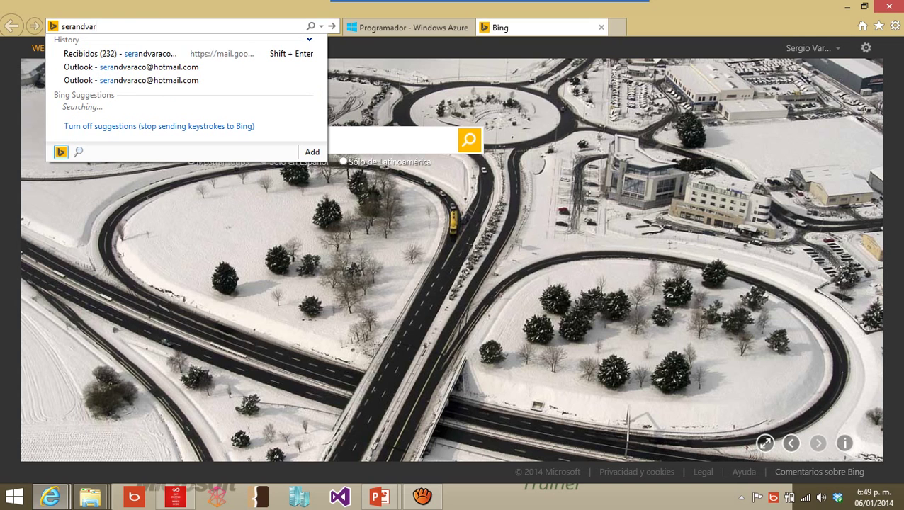
text(acojo)
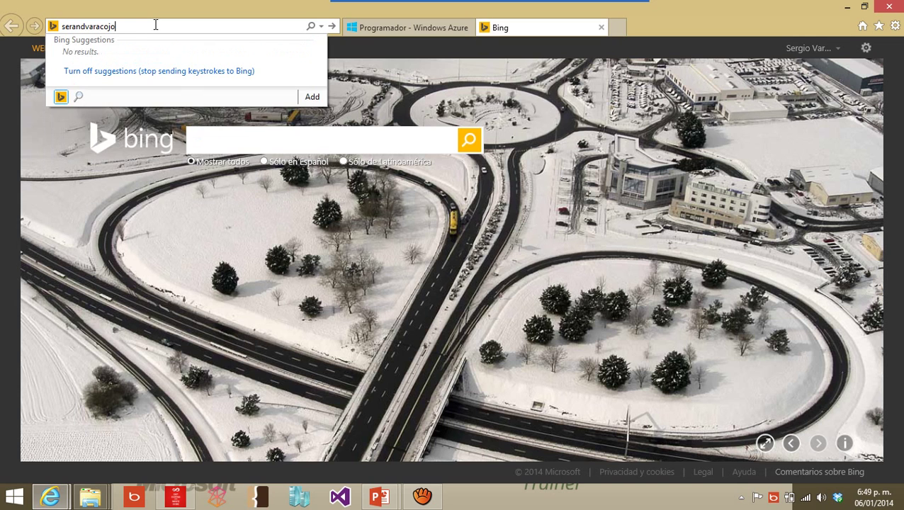
text(bs.azur)
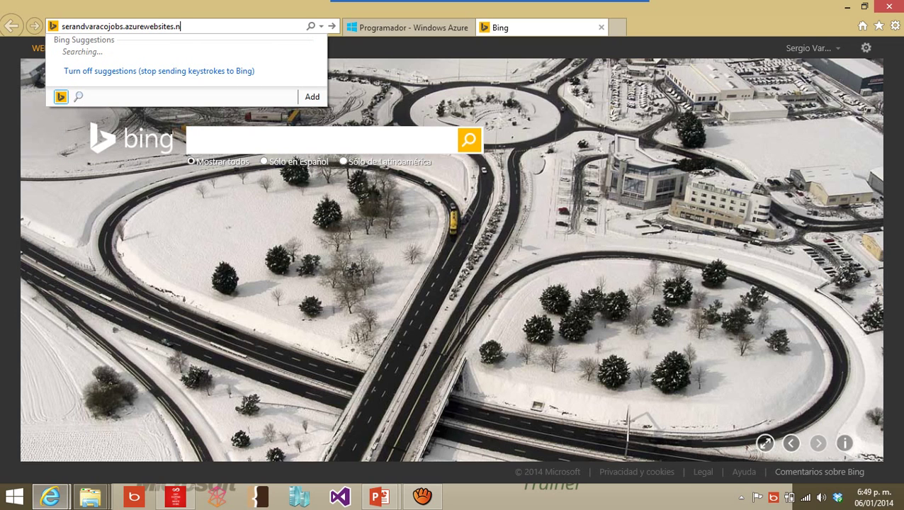
text(ewebsit)
key(Return)
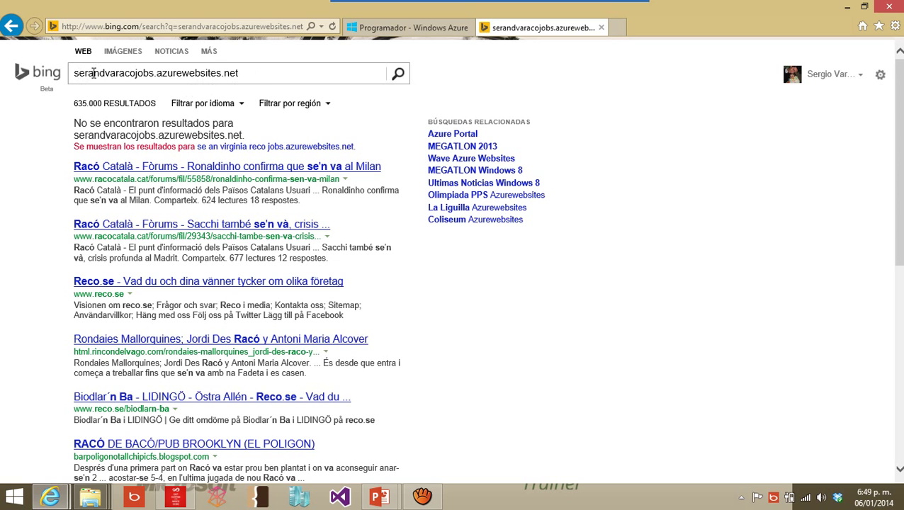
click(239, 80)
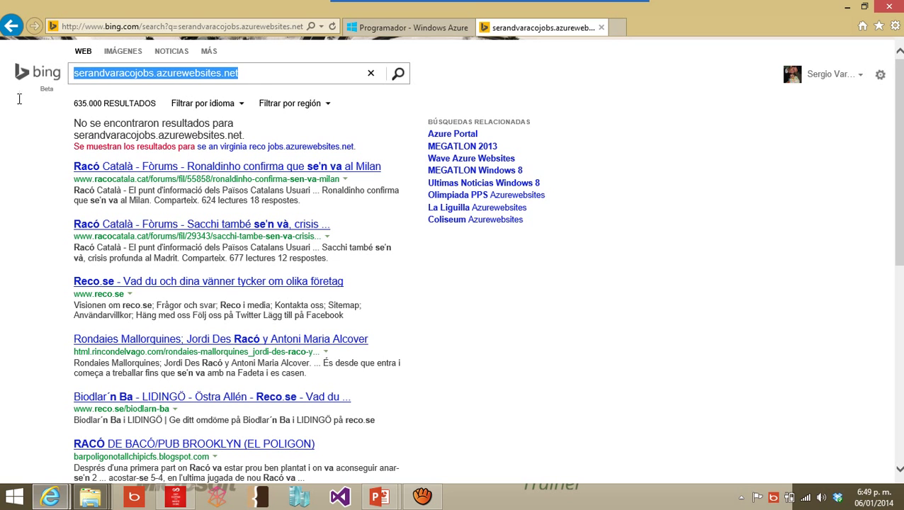
click(115, 26)
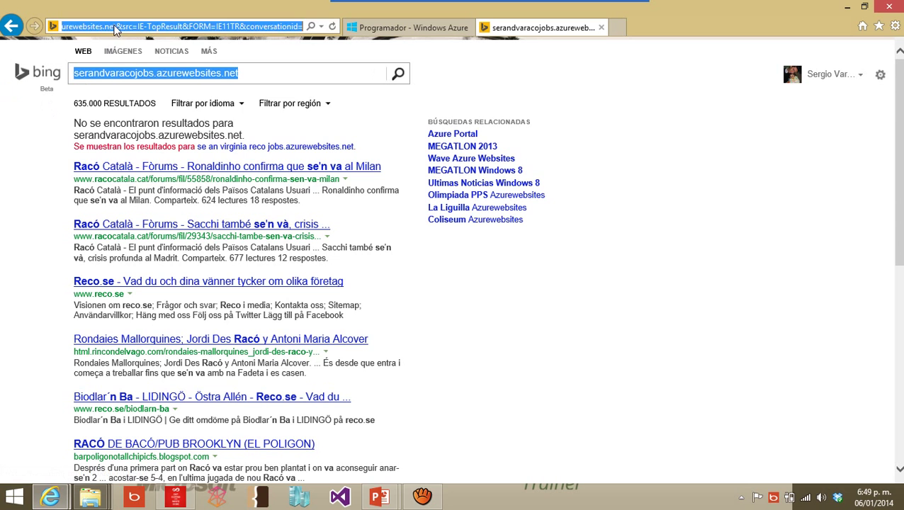
text(www.serandvaracojobs.azurewebsites.net)
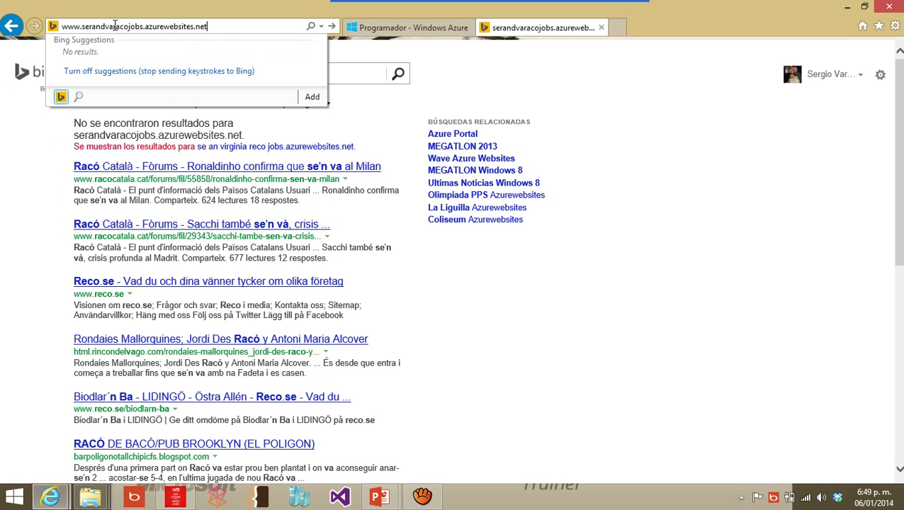
key(Return)
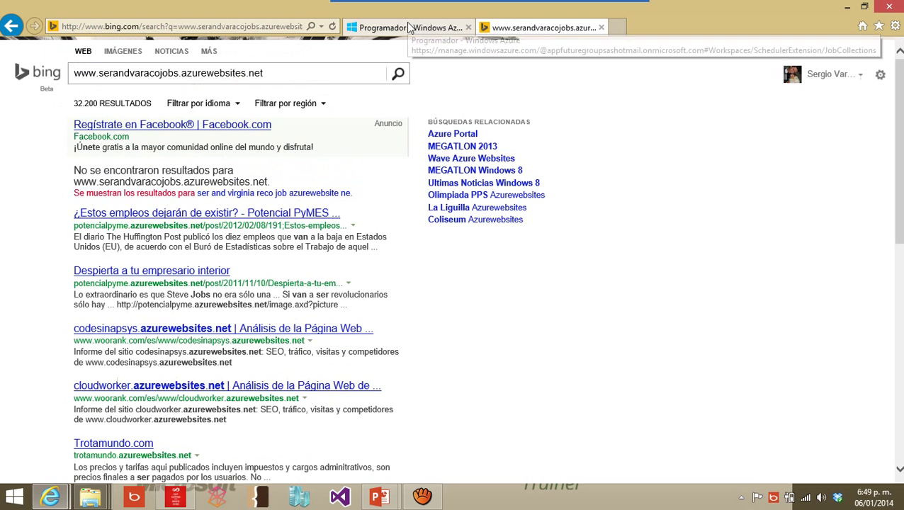
- Close the create job dialog, check the Sitios web list, and return to the Scheduler page
click(415, 28)
click(622, 88)
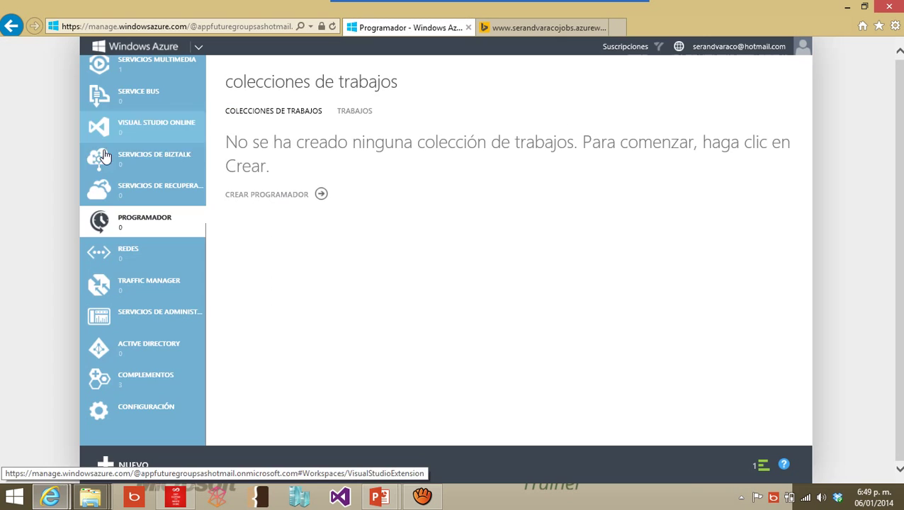
scroll(138, 166, up, 5)
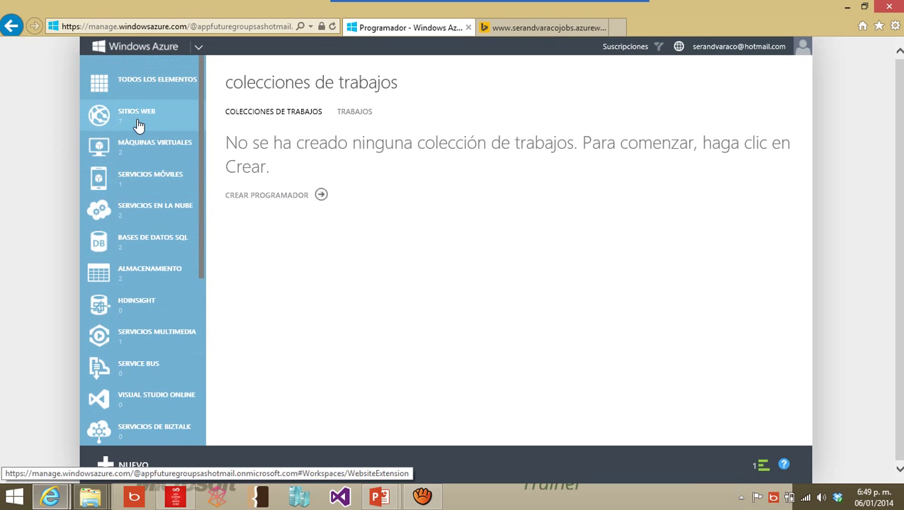
click(137, 124)
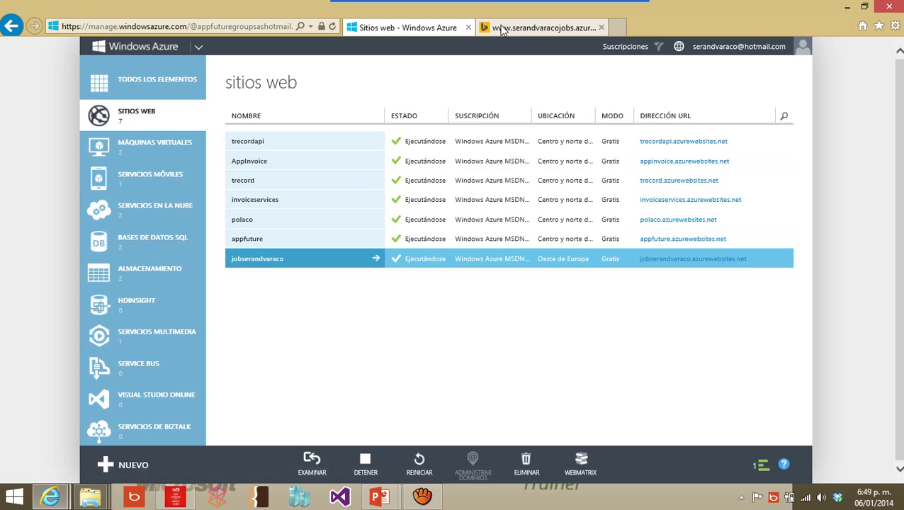
scroll(145, 345, down, 5)
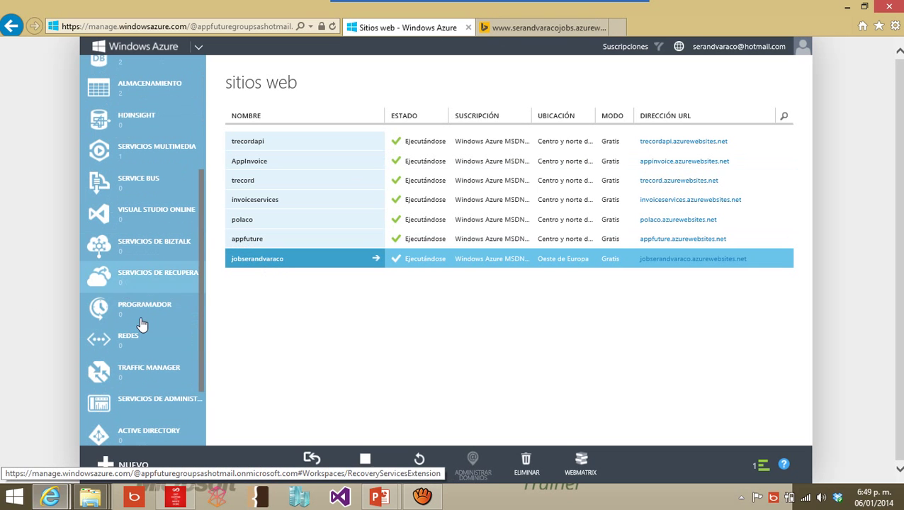
click(141, 316)
click(525, 28)
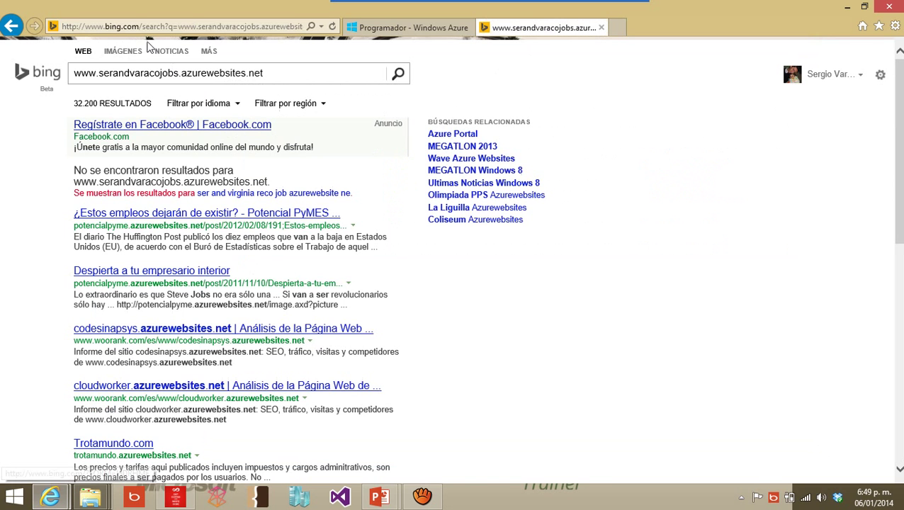
click(145, 26)
text(www)
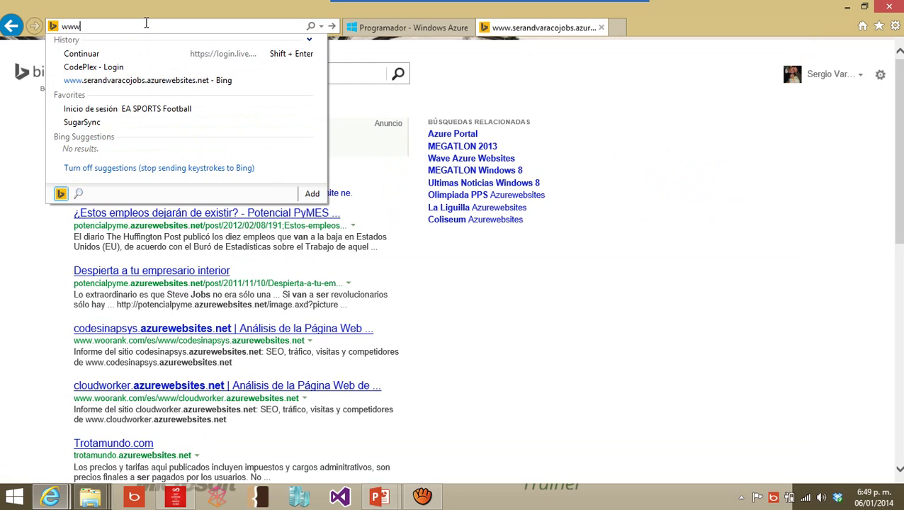
text(.jobser)
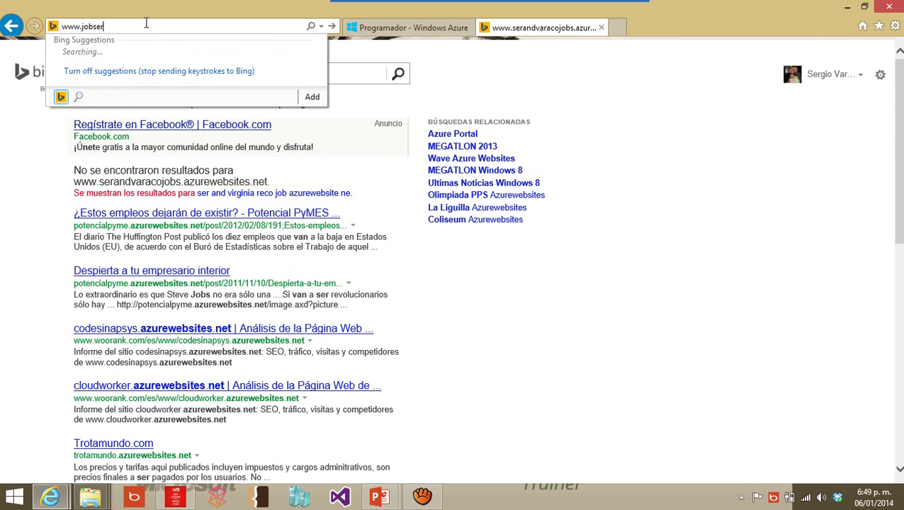
text(andvaraco)
text(.azurewebsites.ne)
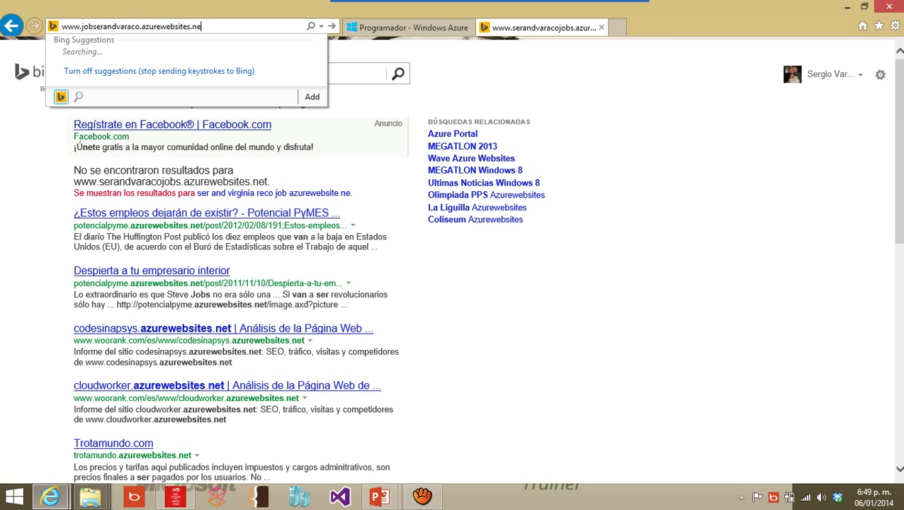
text(t)
key(Return)
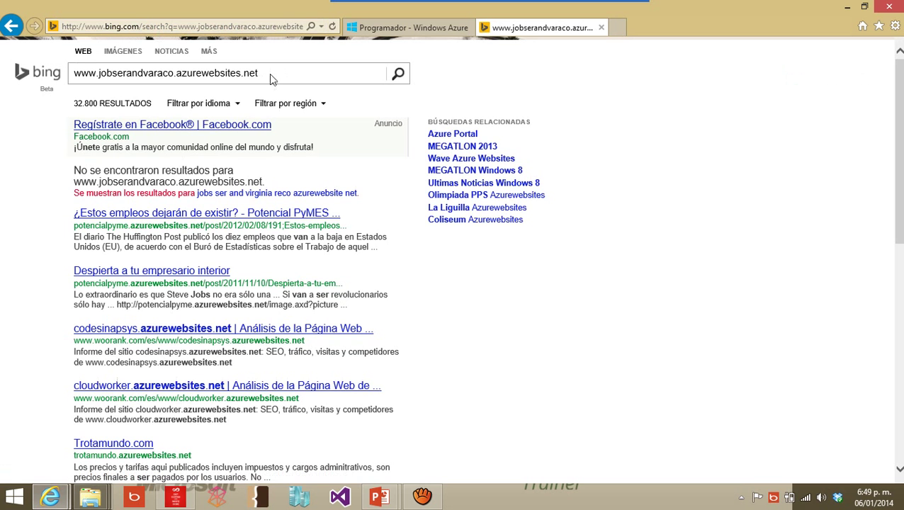
drag(269, 74, 72, 73)
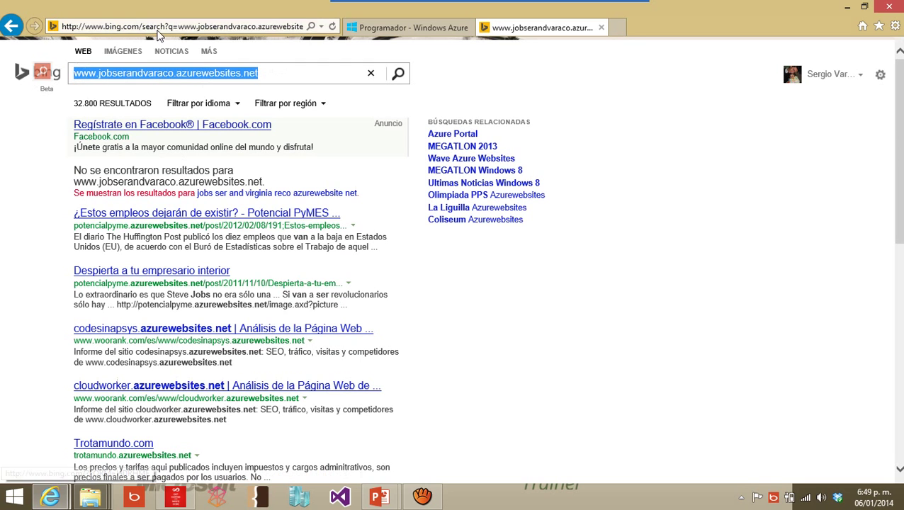
click(159, 33)
text(www.jobserandvaraco.azurewebsites.net)
key(BackSpace)
key(BackSpace)
key(BackSpace)
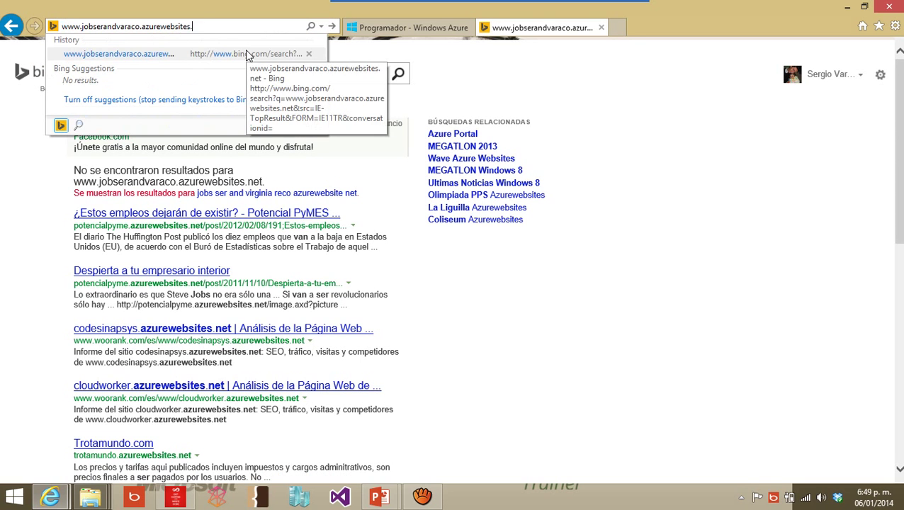
text(net)
key(Return)
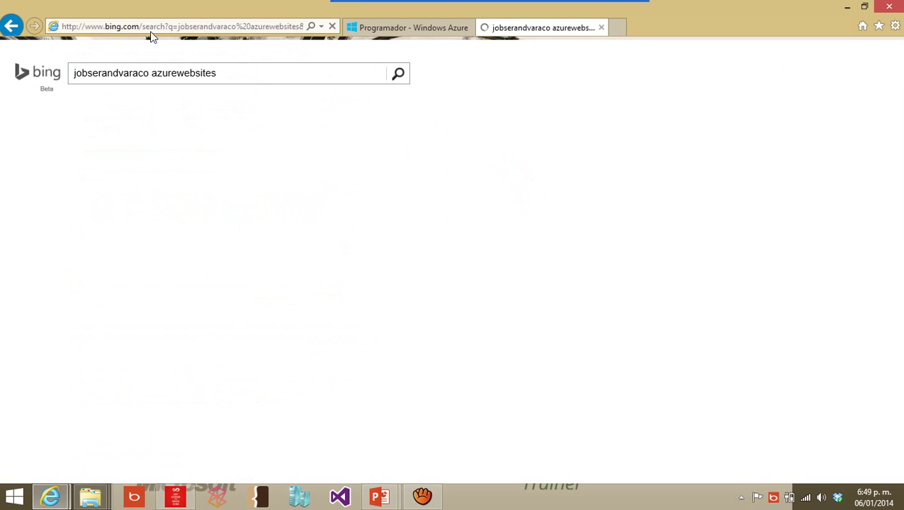
- Select the jobserandvaraco site under Sitios web and browse to it with Examinar
click(415, 31)
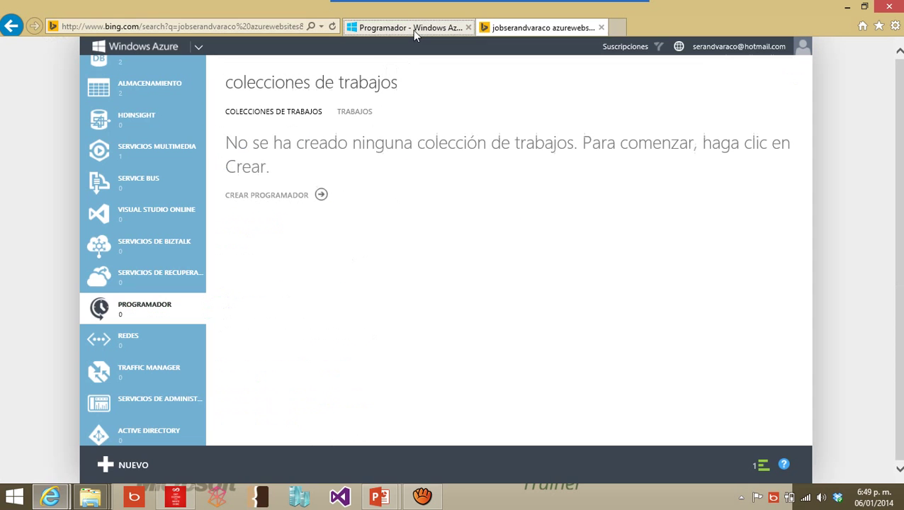
scroll(144, 94, up, 3)
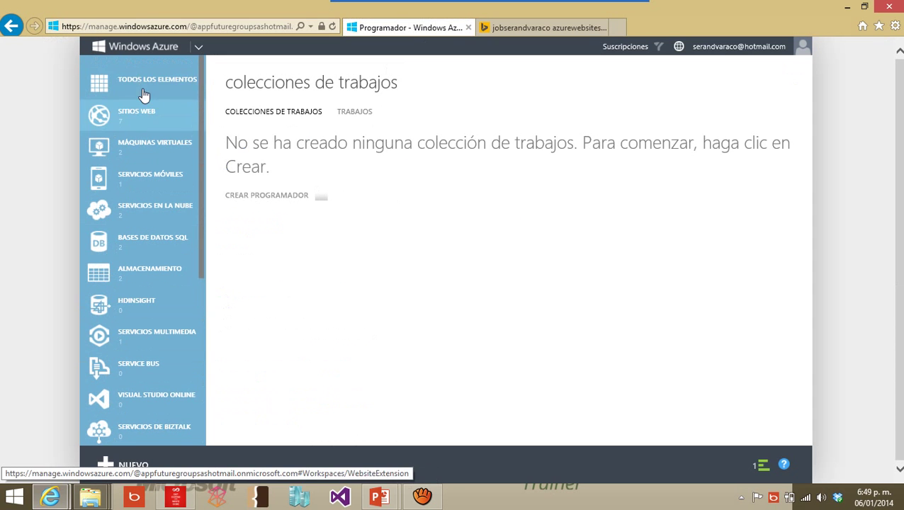
click(131, 115)
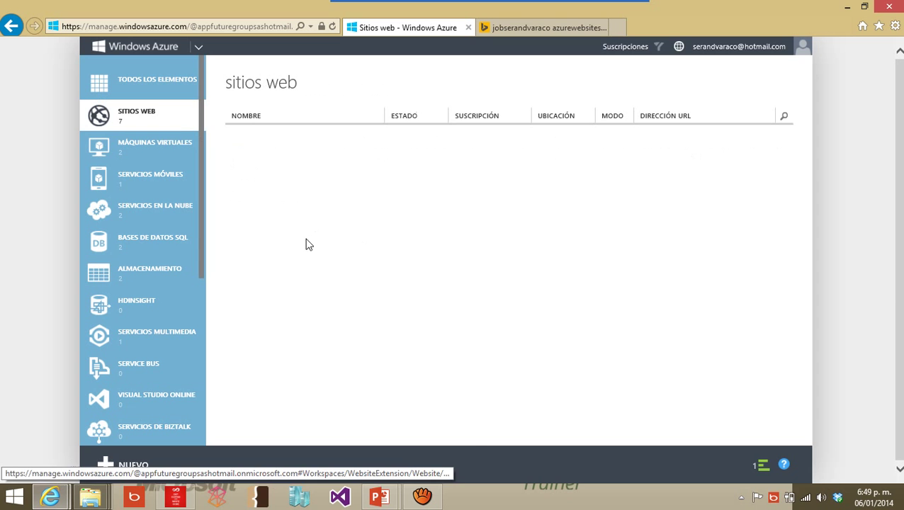
click(340, 258)
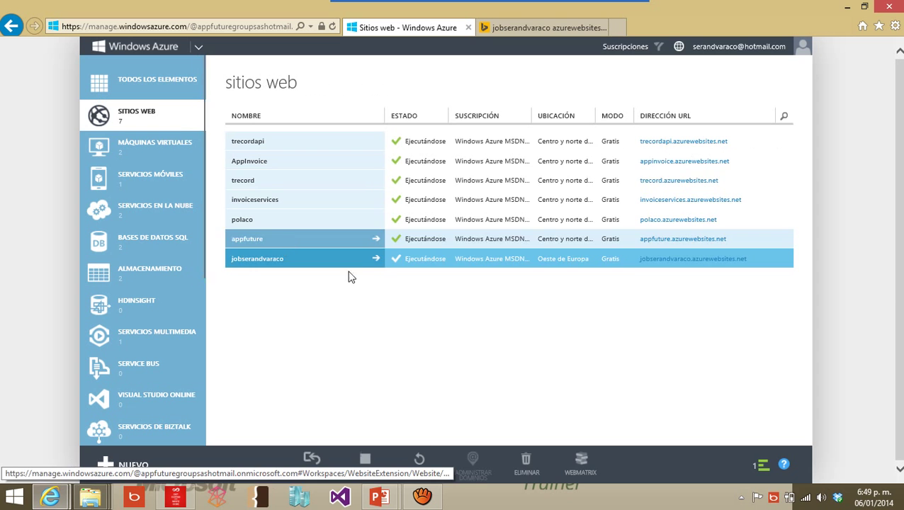
click(311, 461)
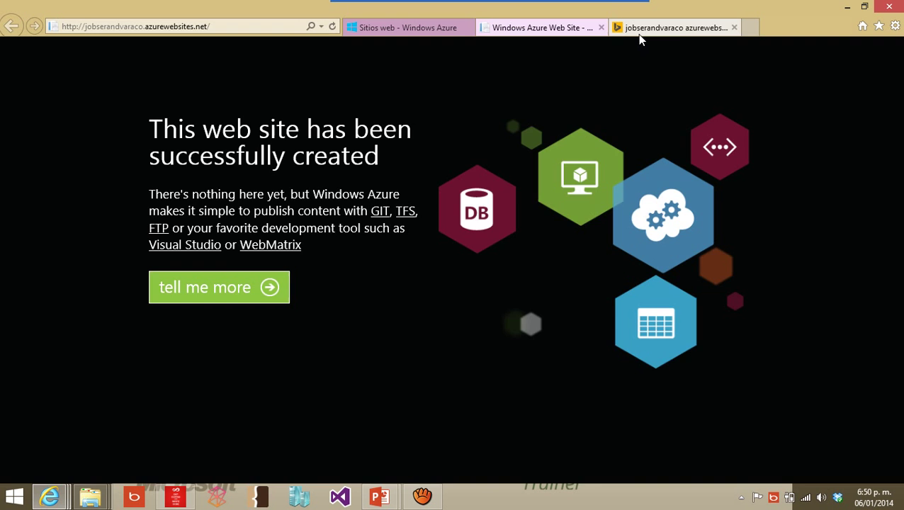
- Close the Bing search tab and return to the Sitios web list
click(702, 28)
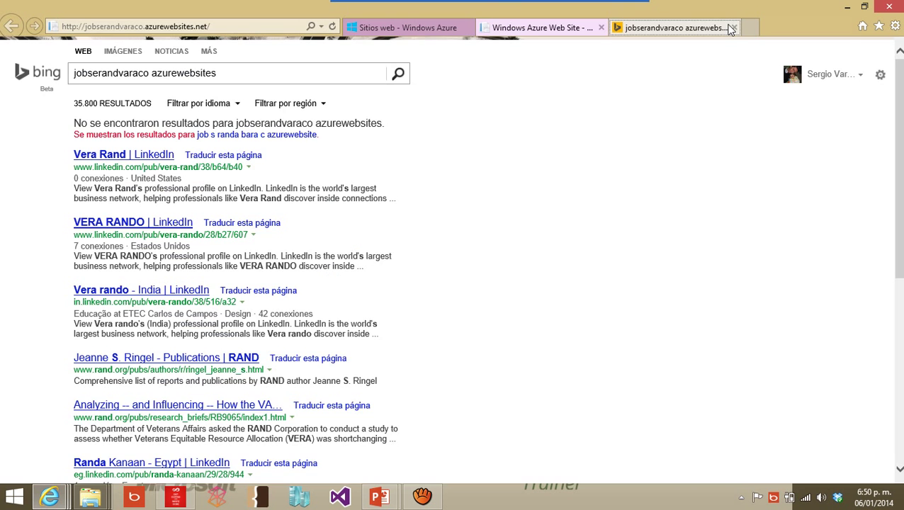
click(732, 28)
click(363, 27)
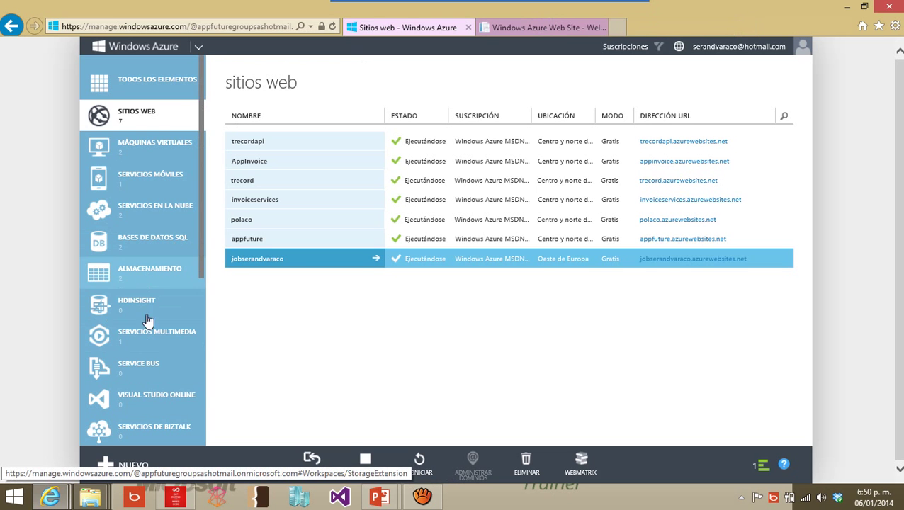
scroll(145, 333, down, 3)
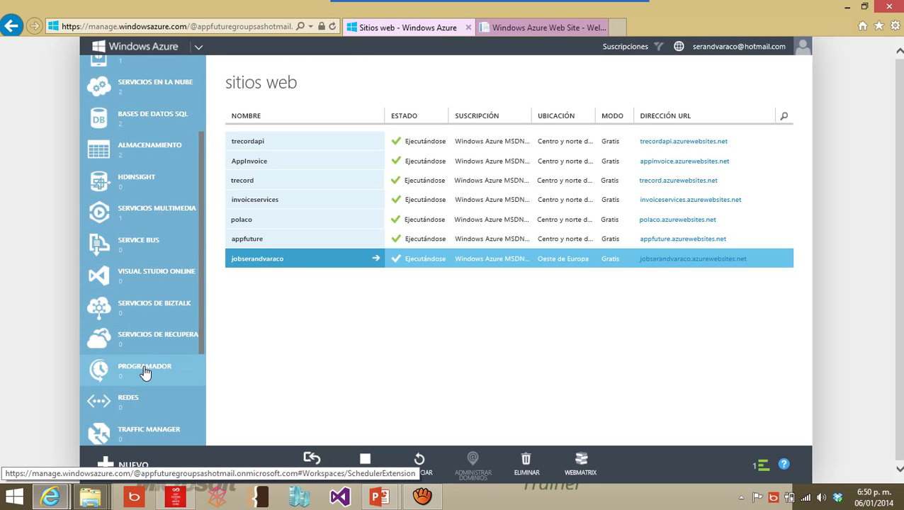
- Start the Programador custom create wizard and select the jobserandvaraco site's URL to copy
click(145, 373)
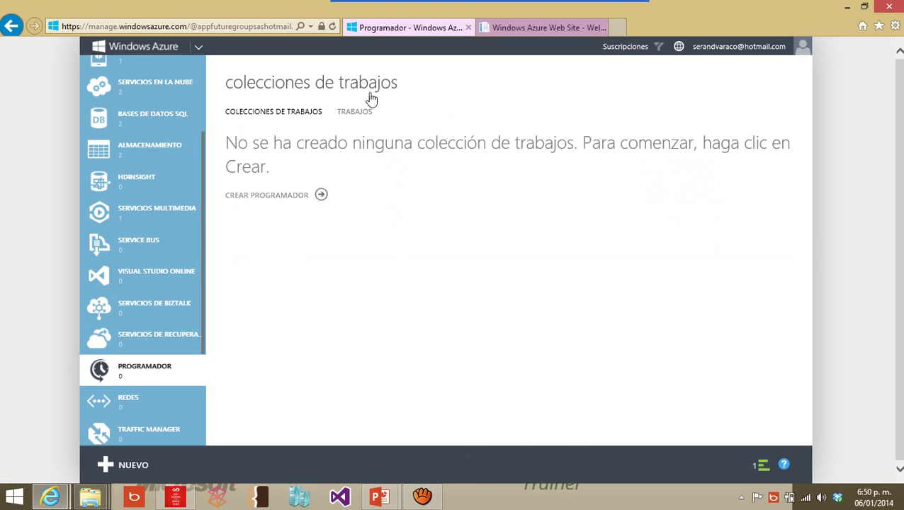
click(321, 196)
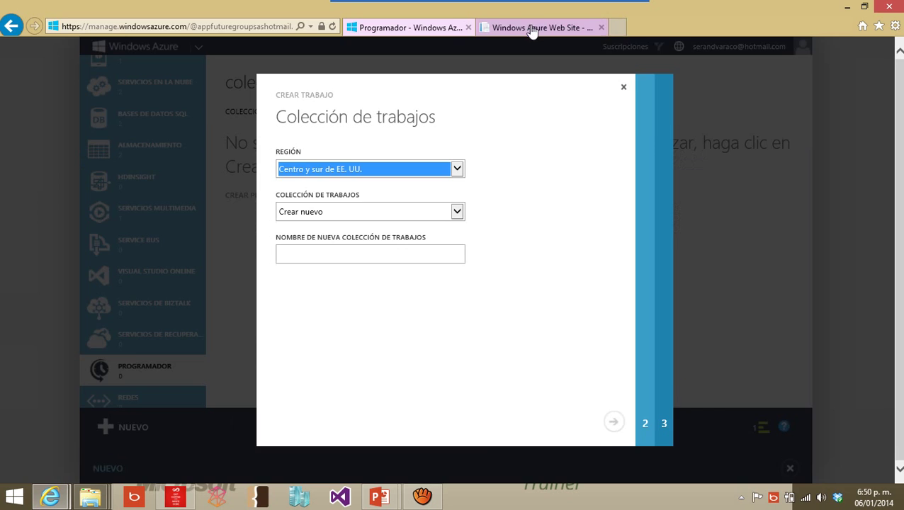
click(536, 28)
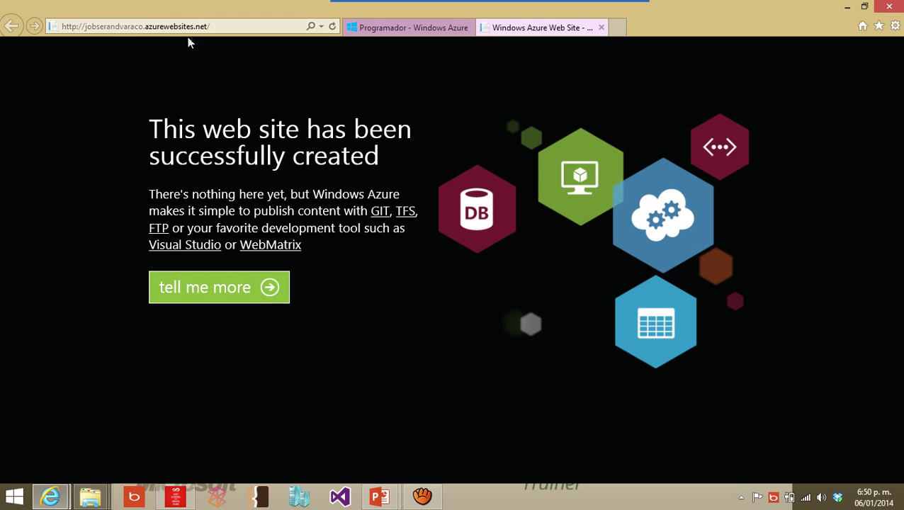
click(213, 28)
click(113, 29)
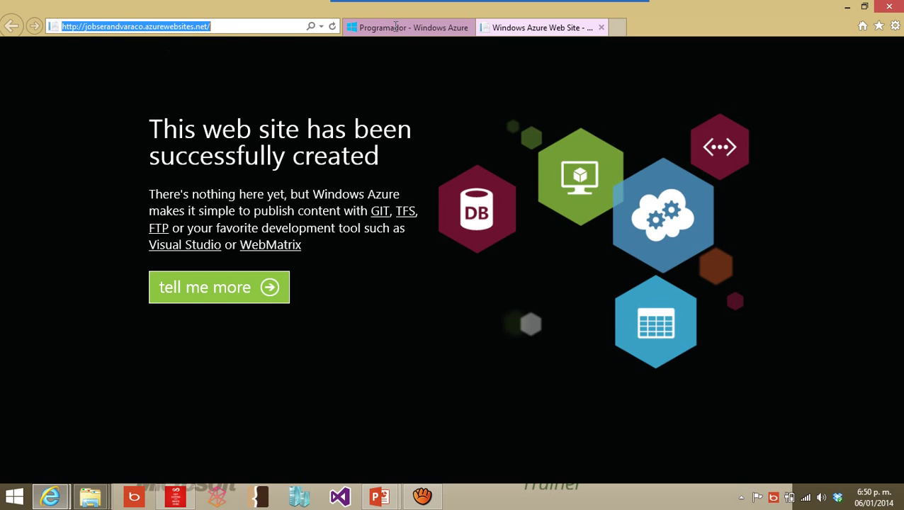
- Name the job collection 'serandvaracojobs' and continue to the job action step
click(389, 29)
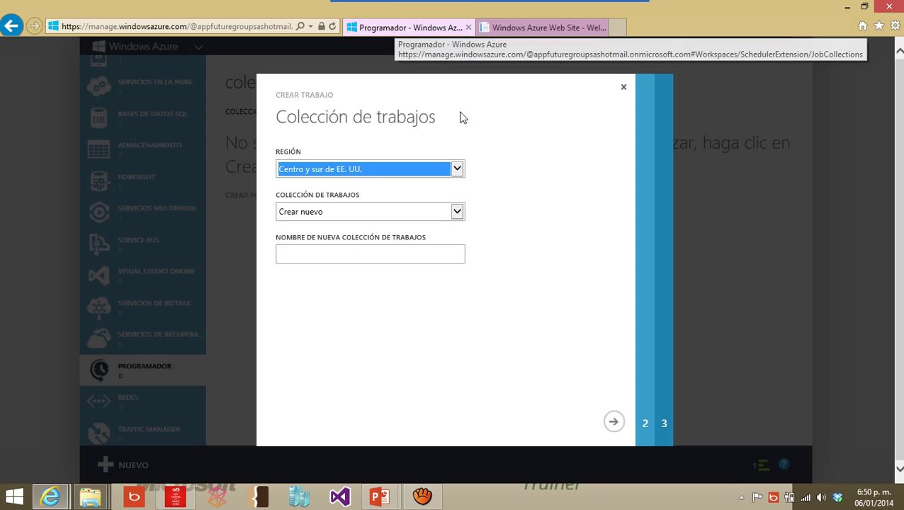
click(343, 257)
text(serandvaracojobs)
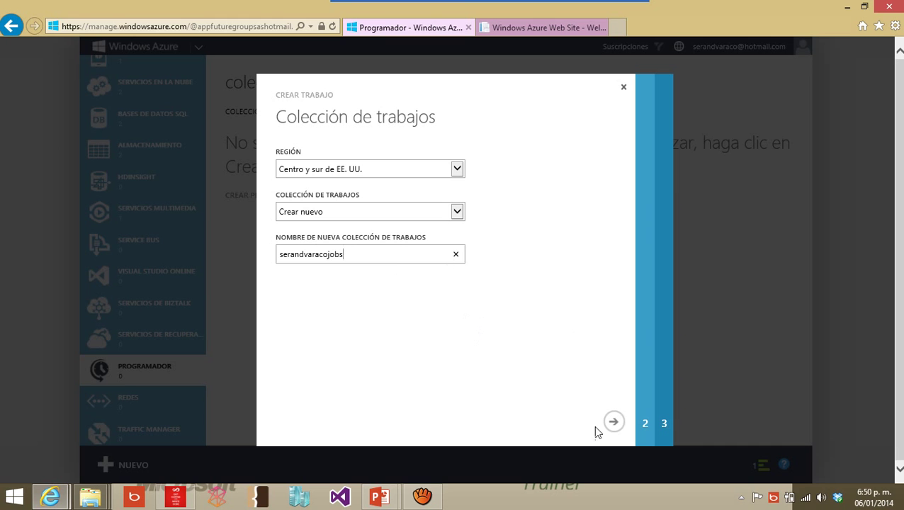
click(613, 423)
text(serandvaracoaction)
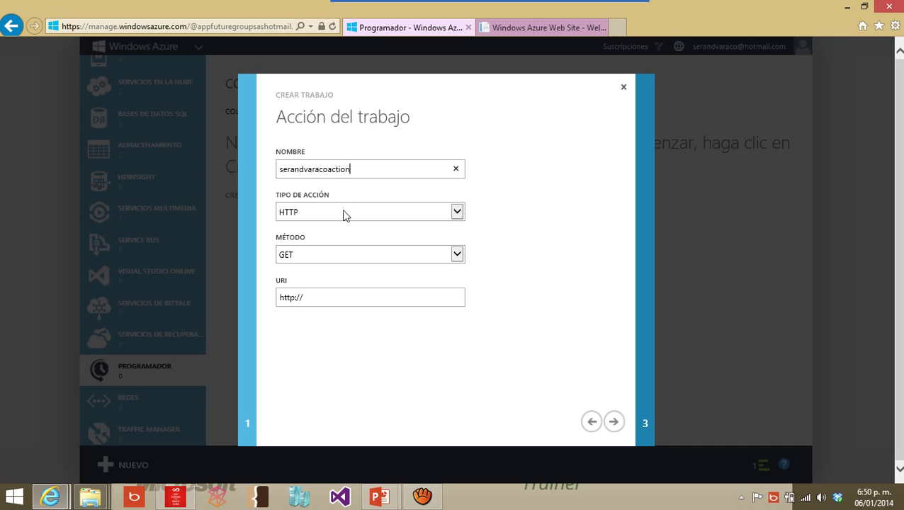
- Keep HTTP as the action type and look up the created web site's address
click(341, 210)
click(341, 210)
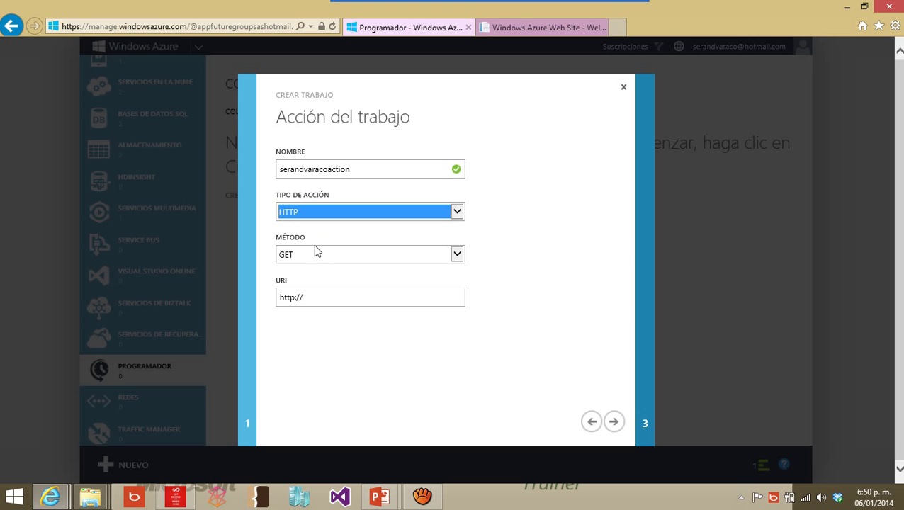
key(Tab)
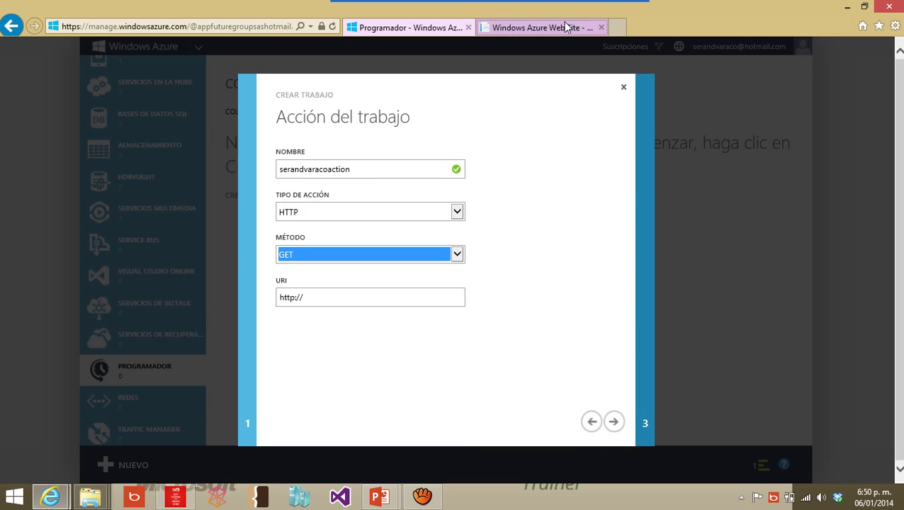
click(563, 27)
click(232, 29)
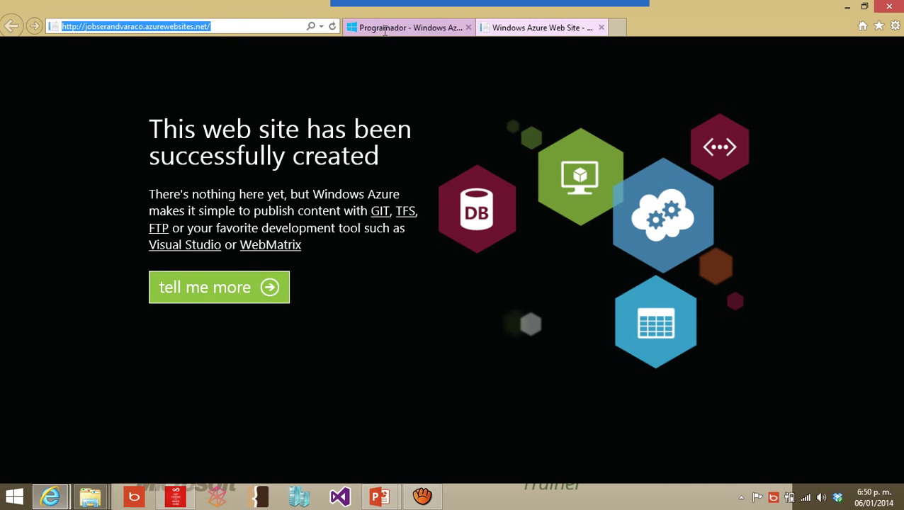
click(407, 27)
click(347, 299)
drag(347, 298, 208, 287)
text(http://jobserandvaraco.azurewebsites.net/)
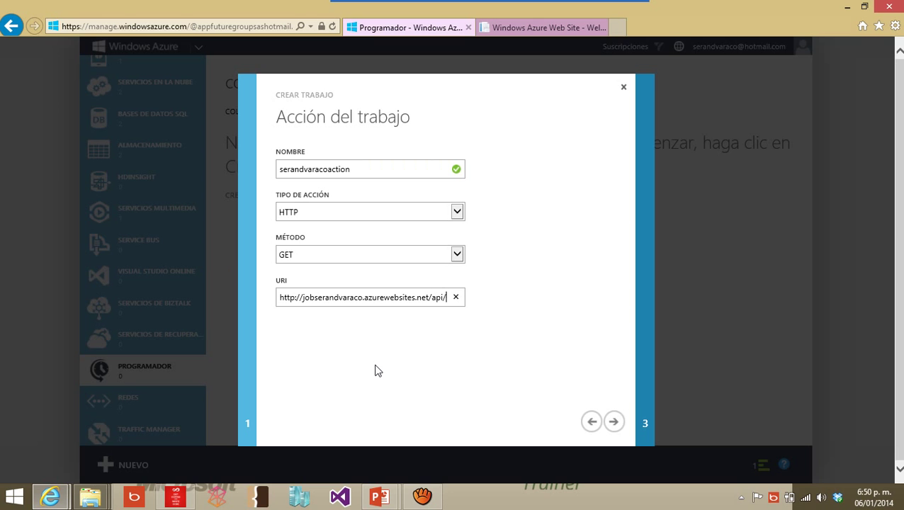
text(te)
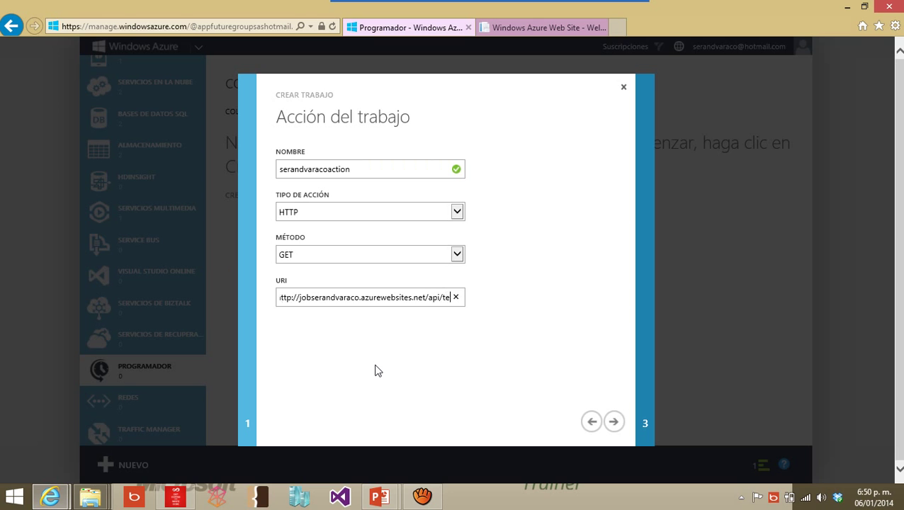
text(st)
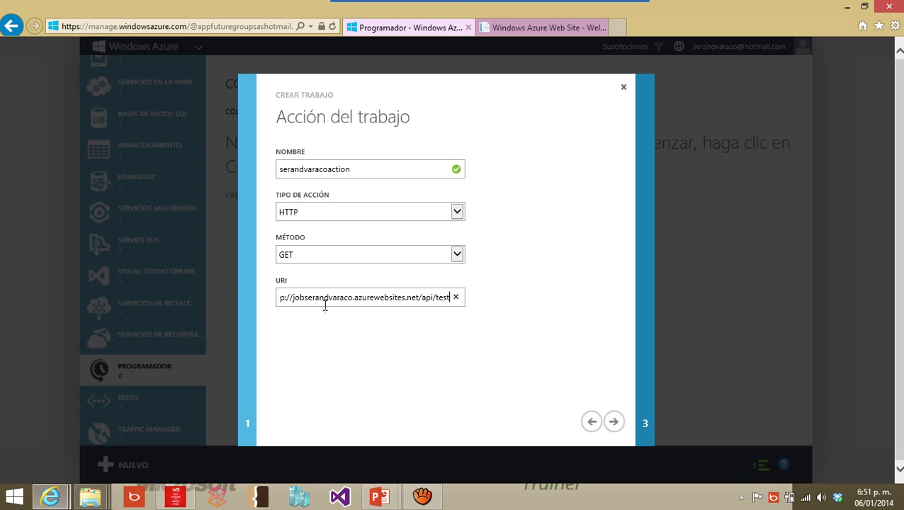
click(614, 421)
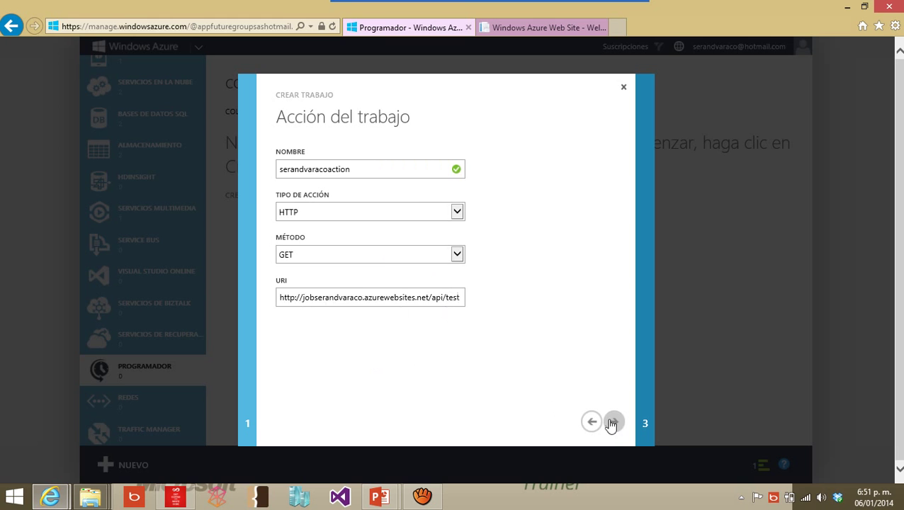
click(365, 177)
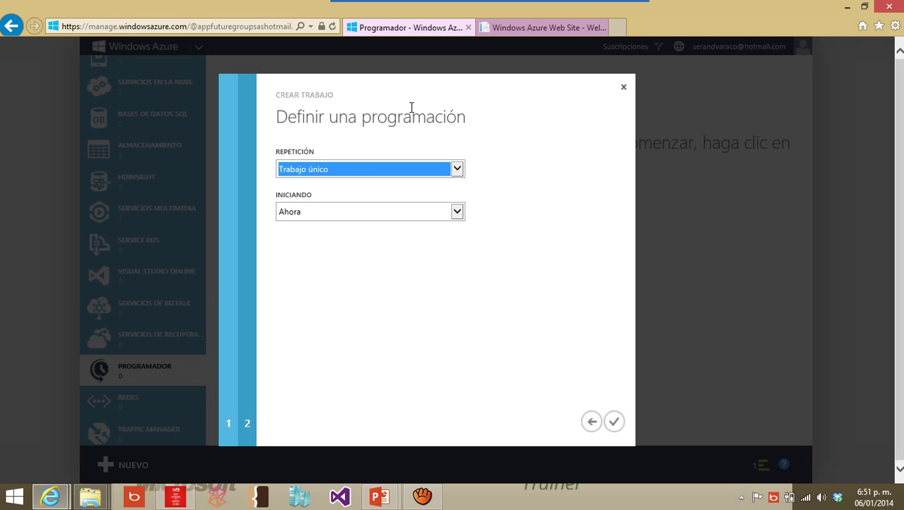
- Make the job recurring every 1 minute, starting at a specific time of 7:00 p.m
click(401, 211)
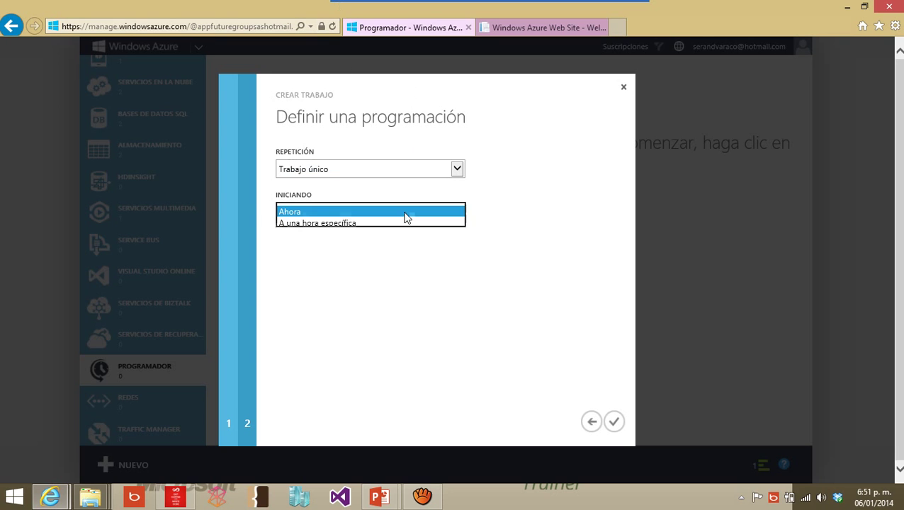
click(338, 170)
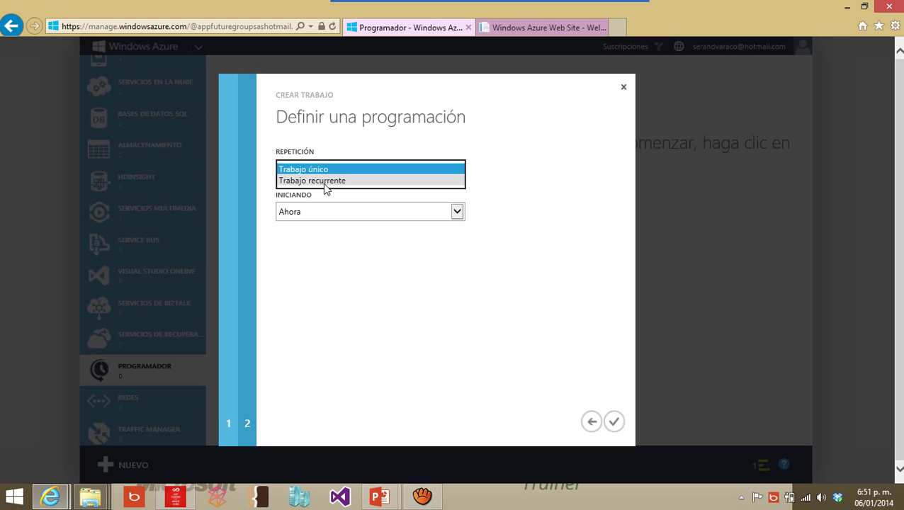
click(319, 181)
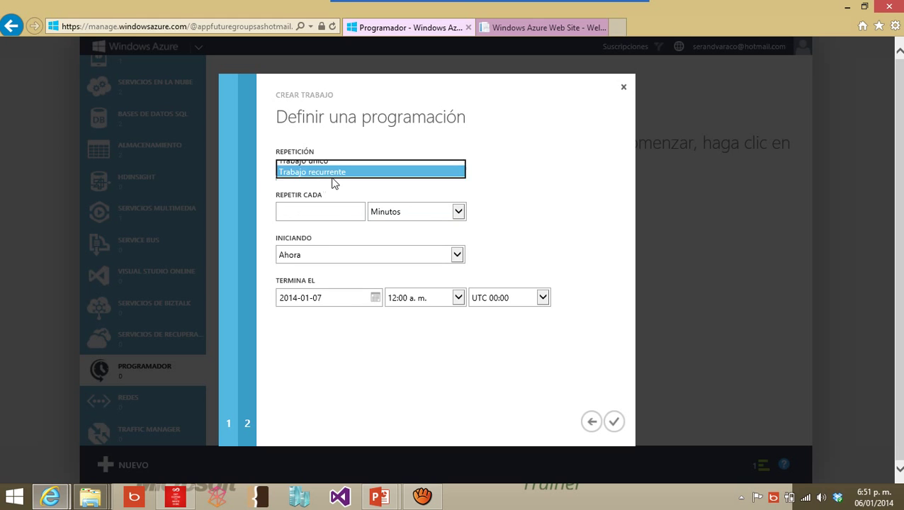
click(313, 212)
text(1)
click(317, 255)
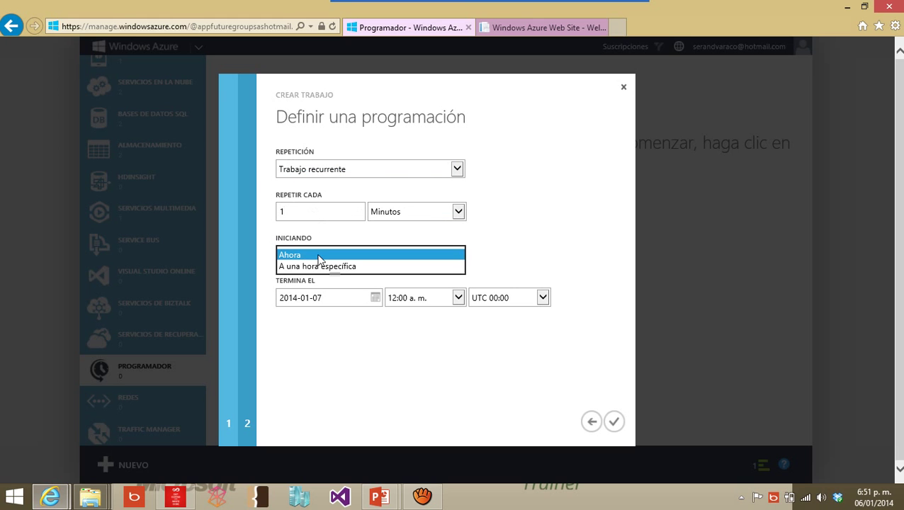
click(323, 266)
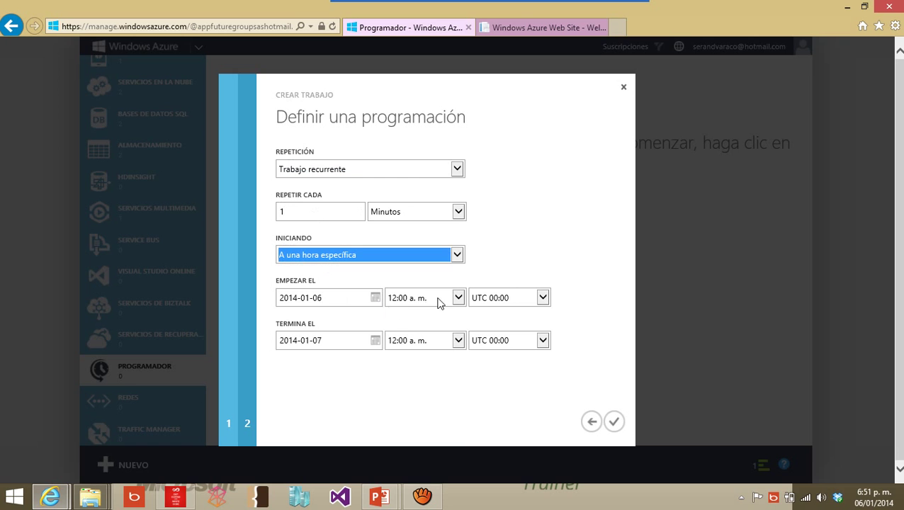
click(459, 297)
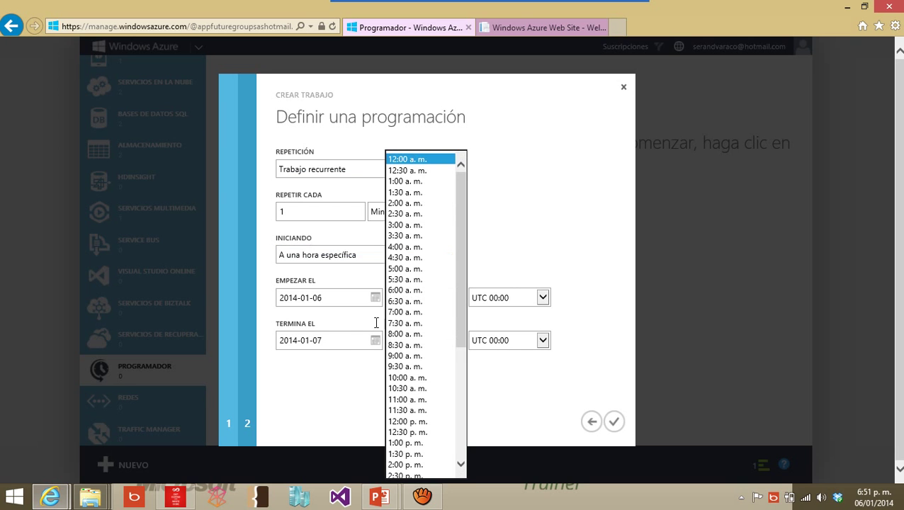
drag(465, 295, 461, 432)
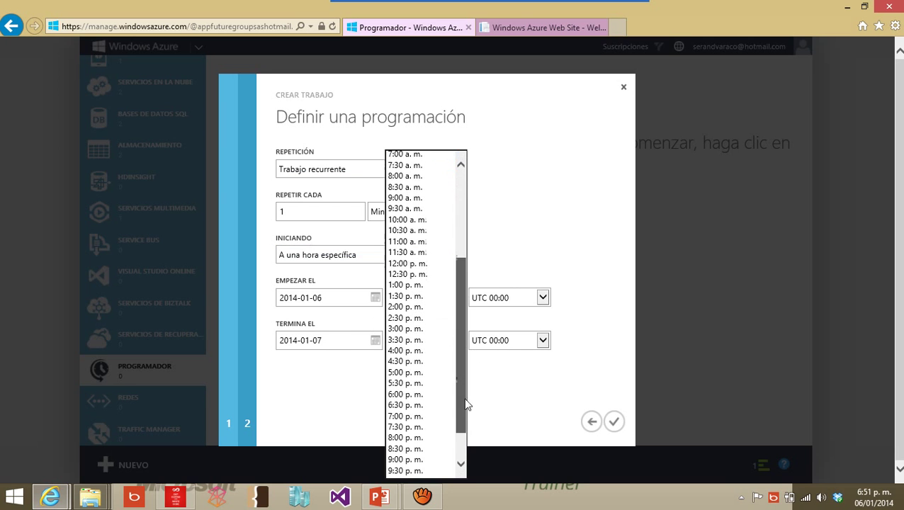
click(411, 373)
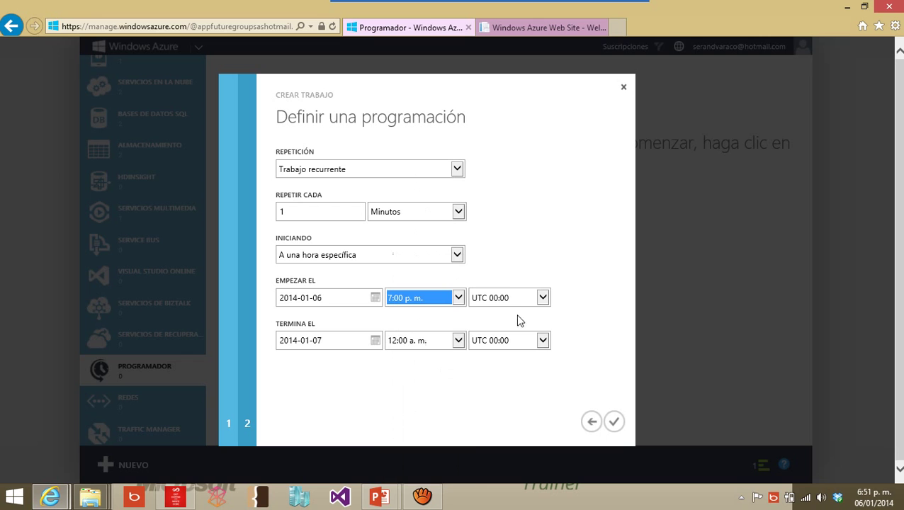
- Set both start and end time zones to UTC -05:00 and submit the job
click(543, 298)
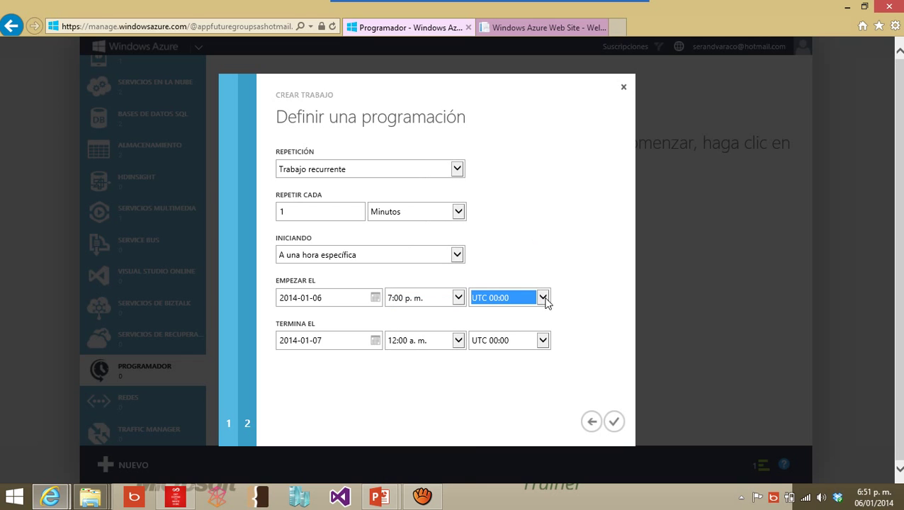
click(543, 298)
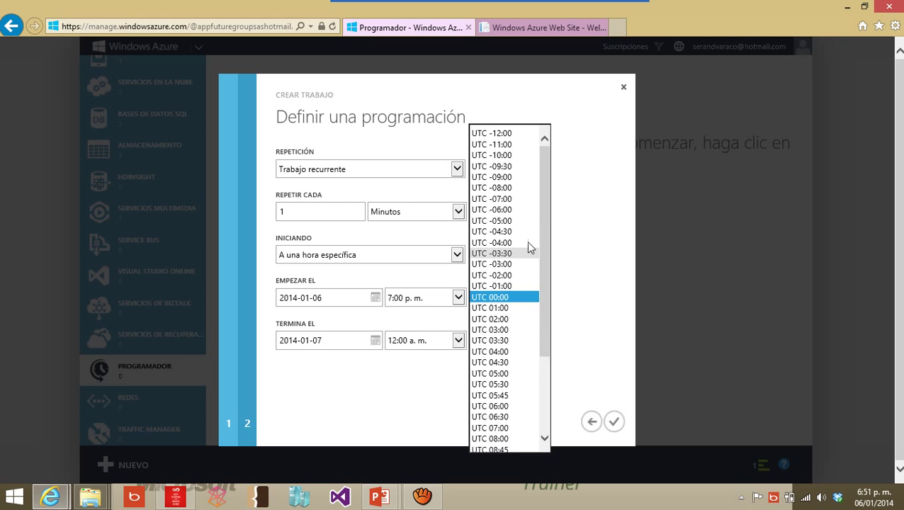
click(507, 224)
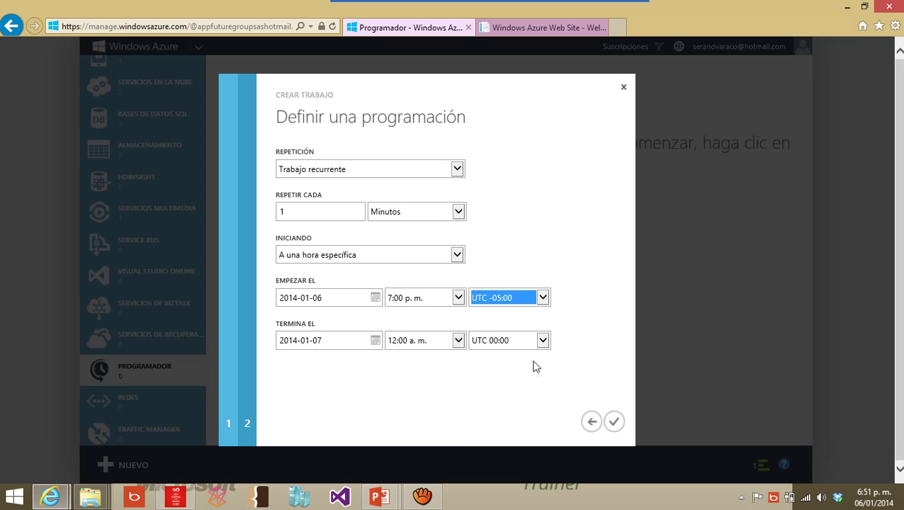
click(543, 341)
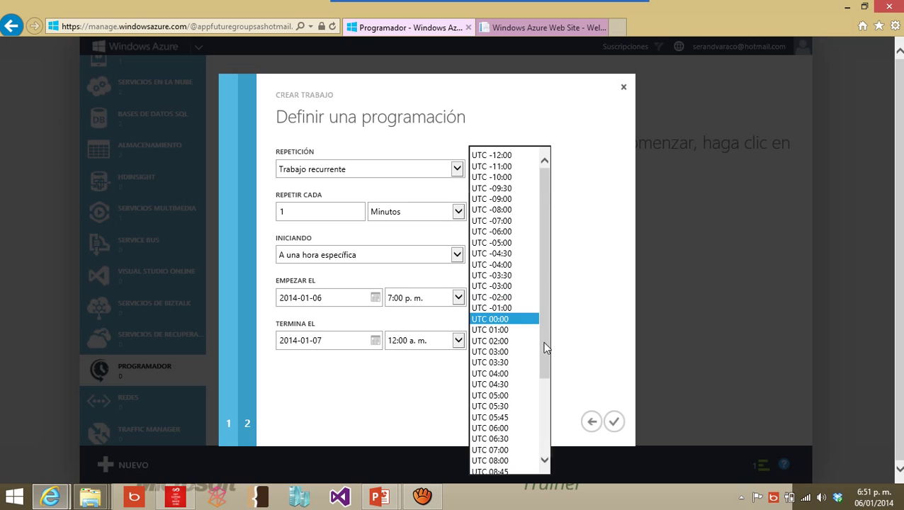
click(507, 243)
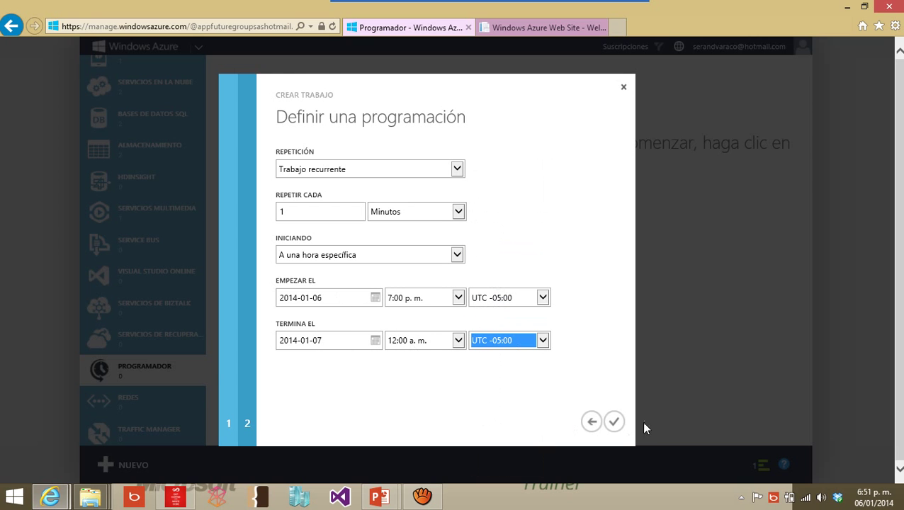
click(612, 423)
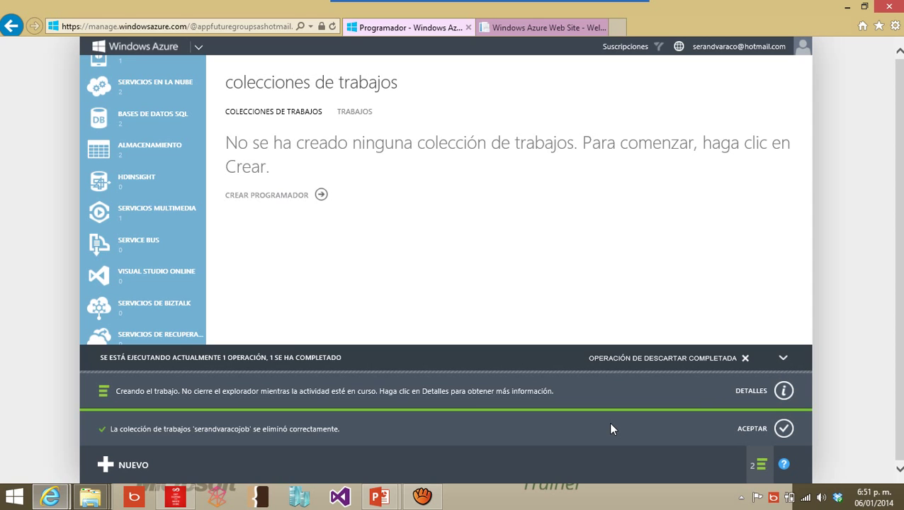
click(783, 428)
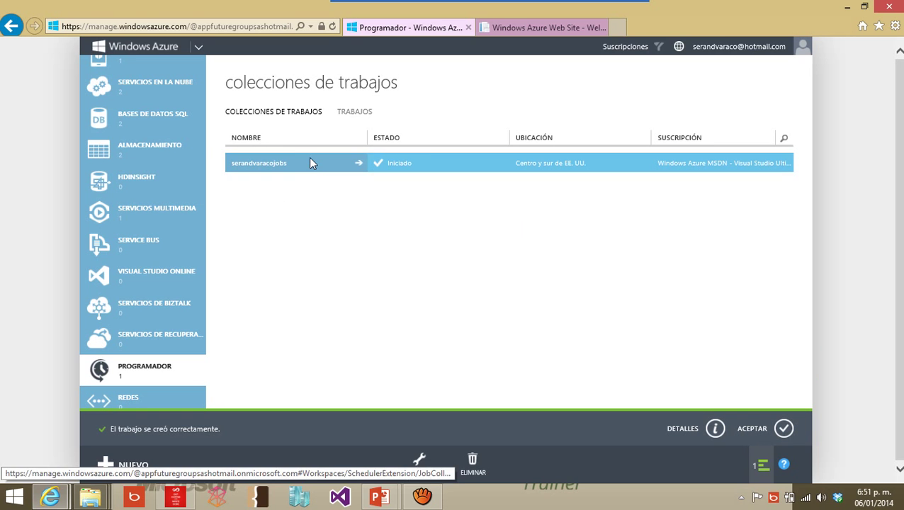
click(310, 162)
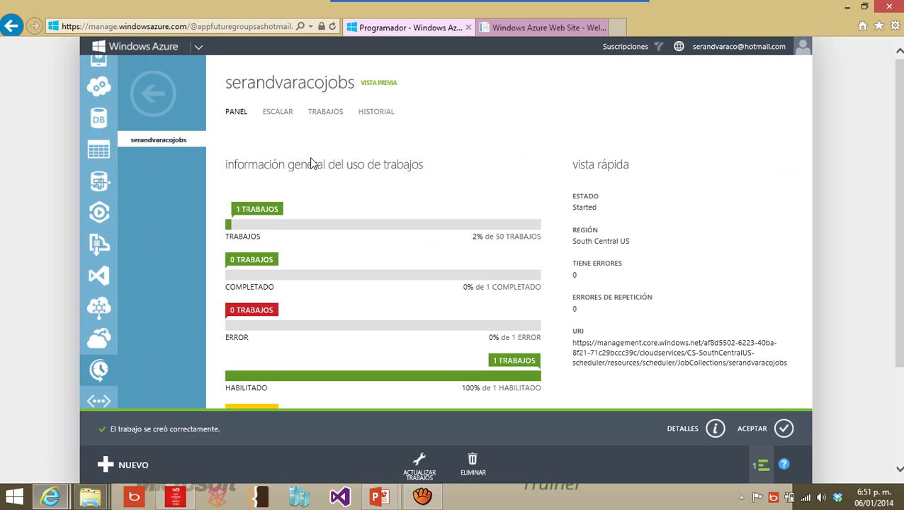
scroll(875, 168, down, 3)
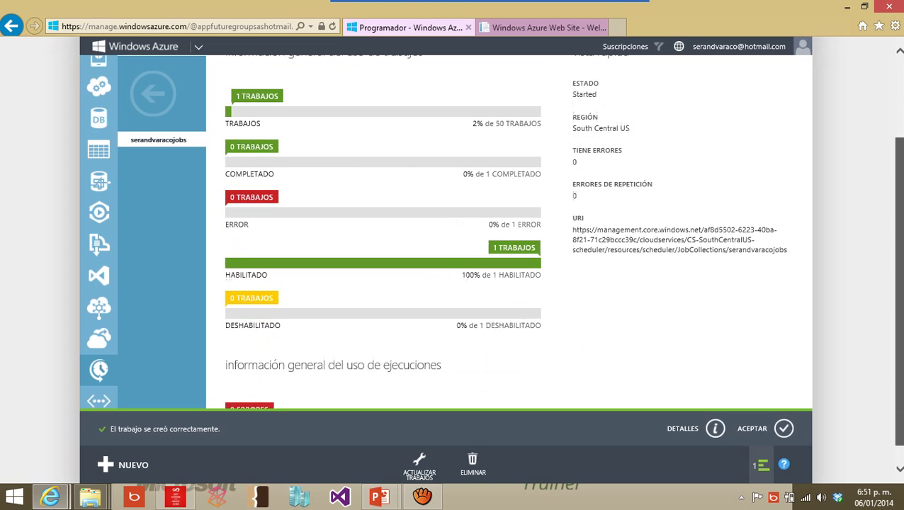
scroll(876, 169, up, 1)
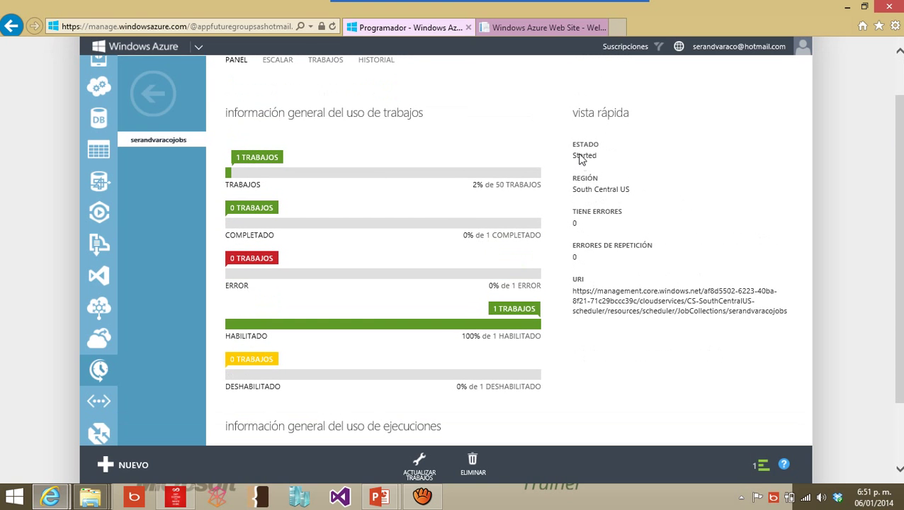
mouse_move(577, 156)
mouse_down()
mouse_move(606, 170)
mouse_move(576, 146)
mouse_up()
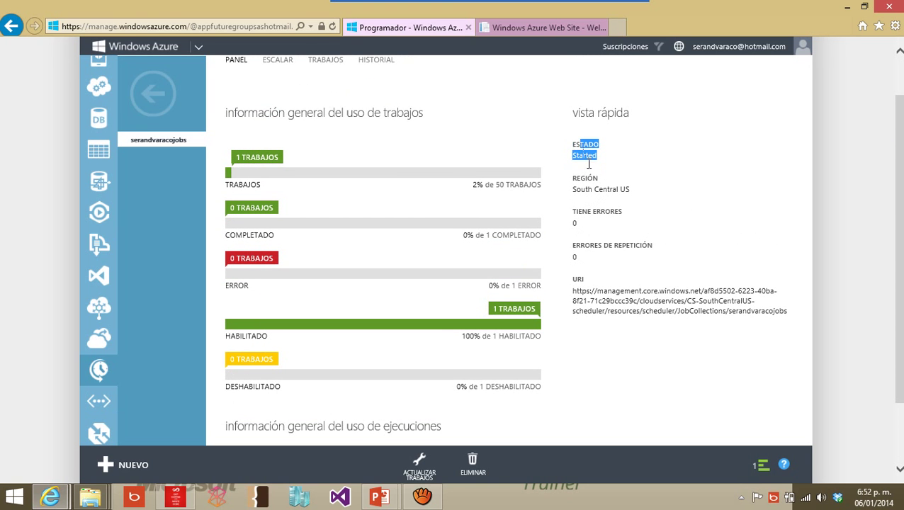
click(579, 193)
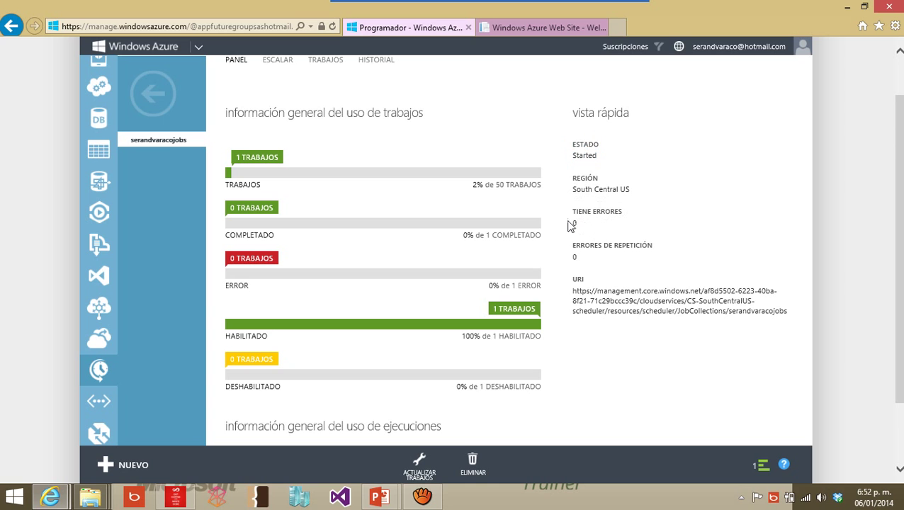
drag(587, 256, 588, 312)
click(605, 336)
drag(792, 315, 576, 283)
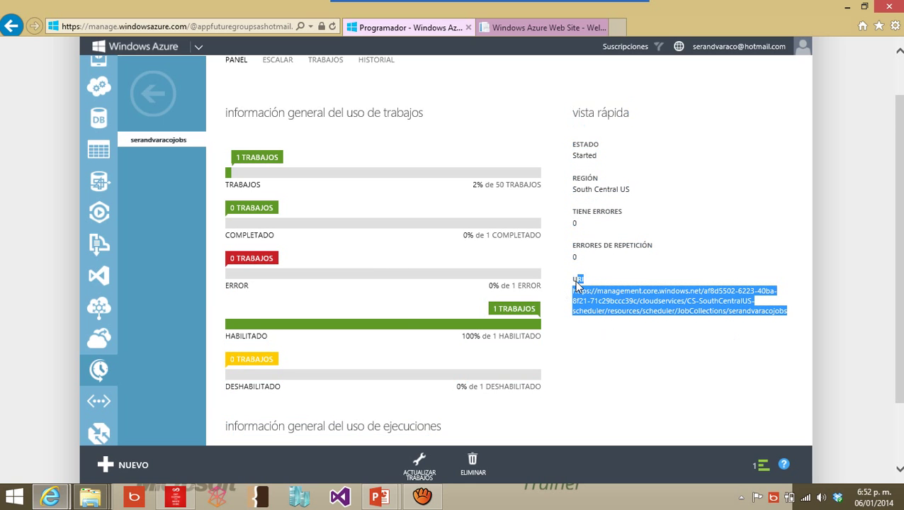
scroll(381, 307, down, 1)
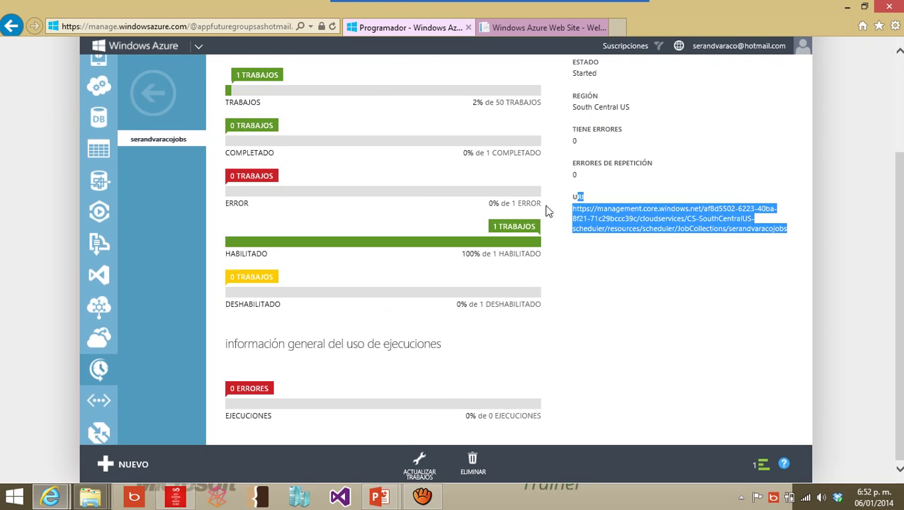
scroll(301, 163, up, 2)
scroll(261, 261, down, 1)
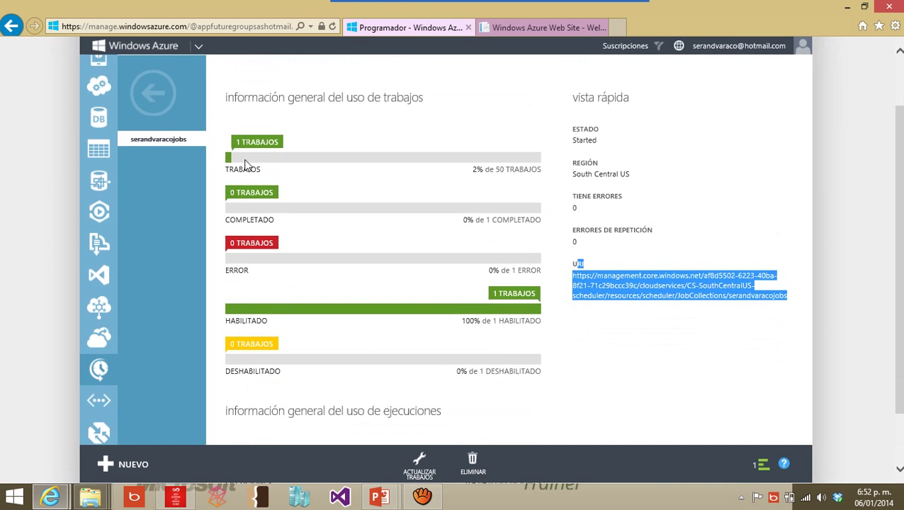
click(229, 149)
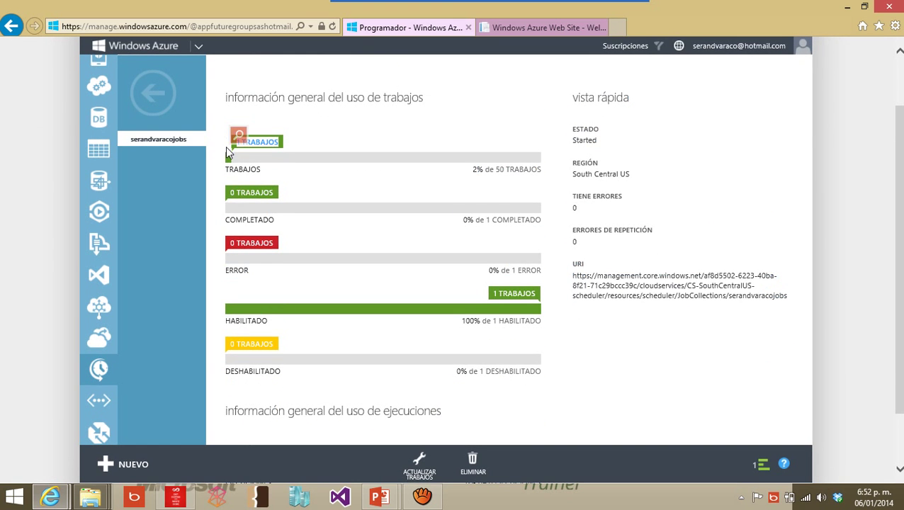
scroll(293, 169, up, 1)
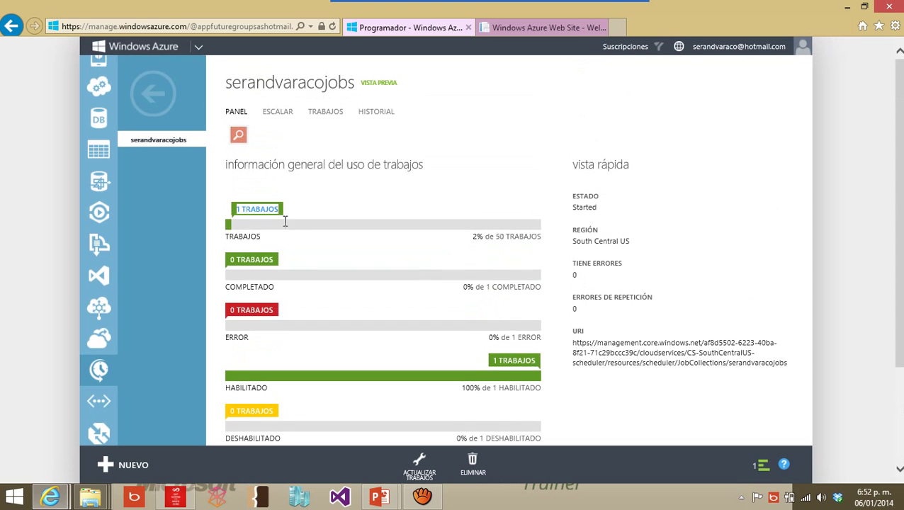
scroll(269, 202, down, 1)
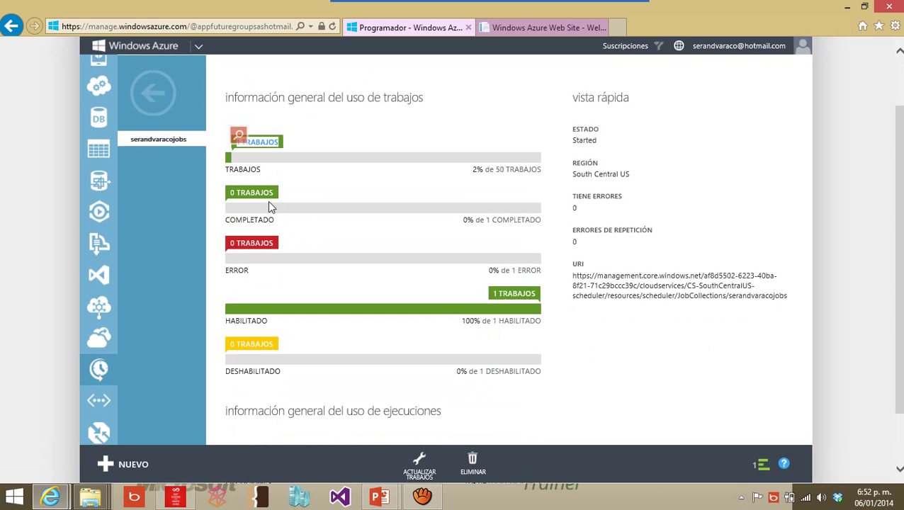
scroll(272, 241, down, 1)
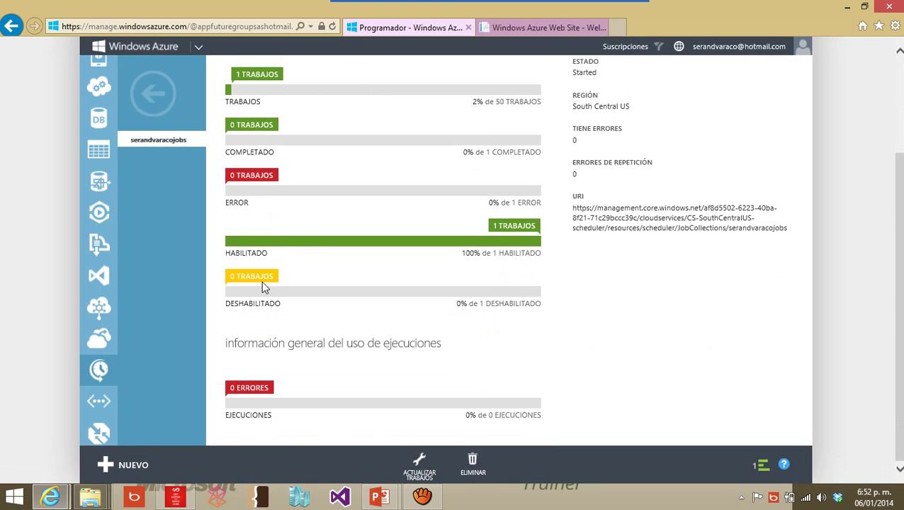
scroll(439, 382, up, 2)
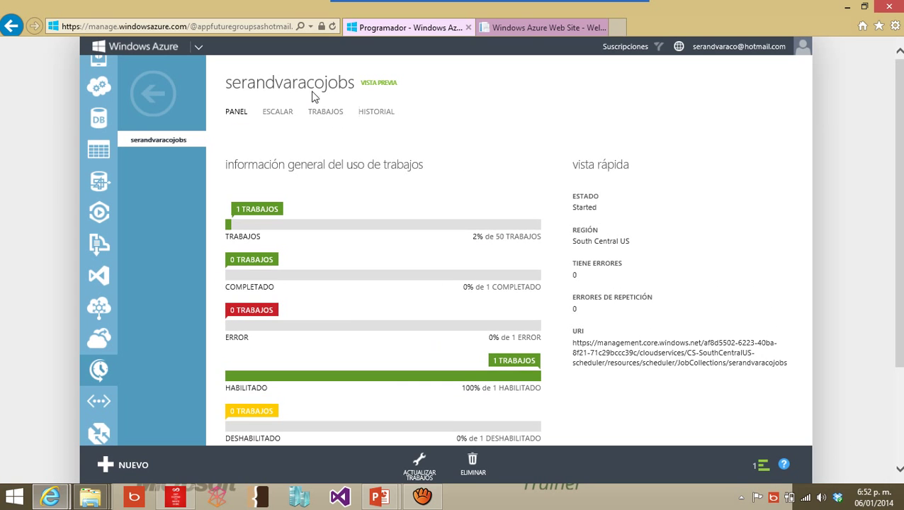
- Move through ESCALAR and TRABAJOS to the job's HISTORIAL, then briefly open Visual Studio's jump list
click(284, 115)
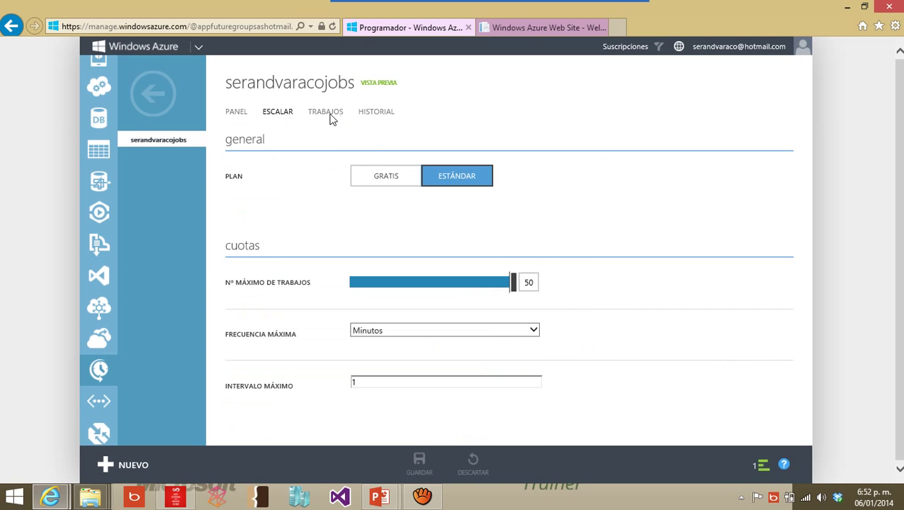
click(327, 115)
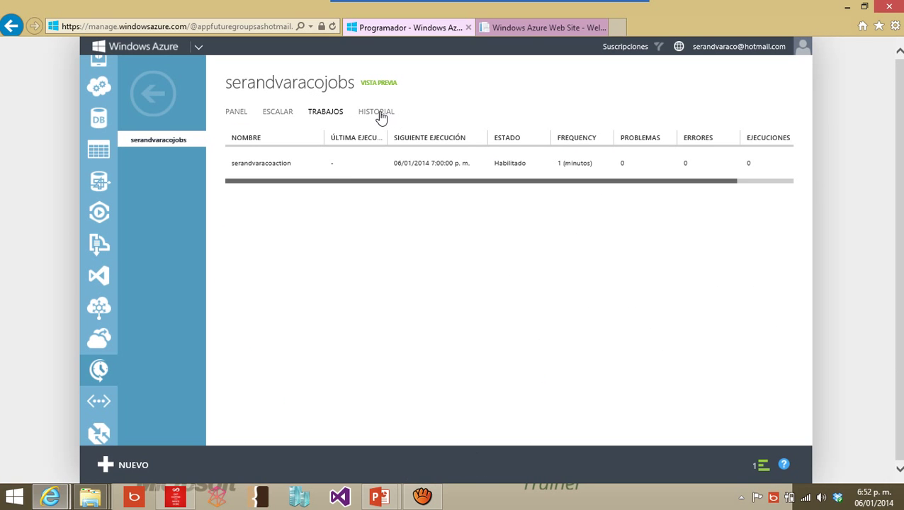
click(375, 116)
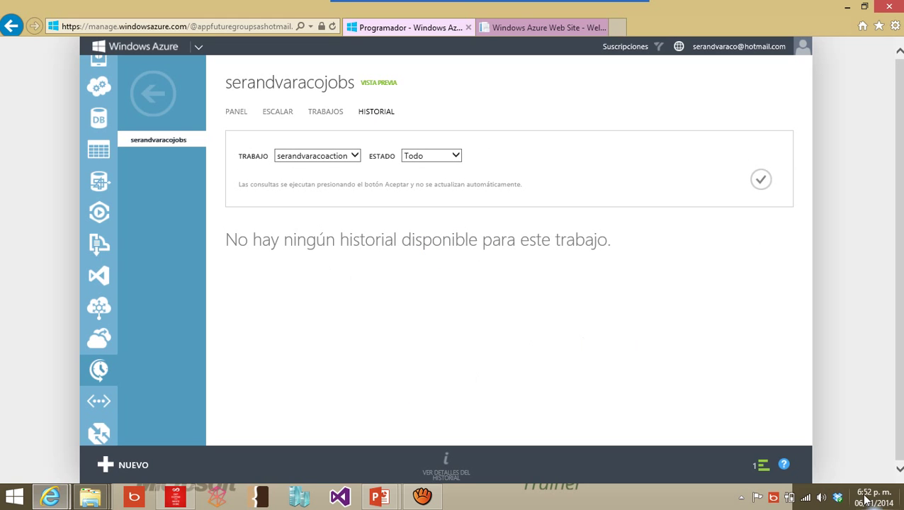
right_click(340, 496)
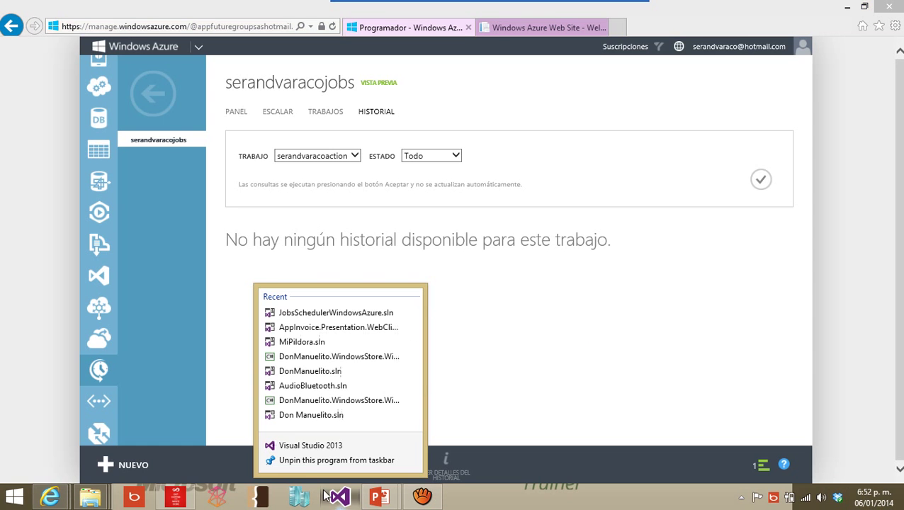
click(338, 449)
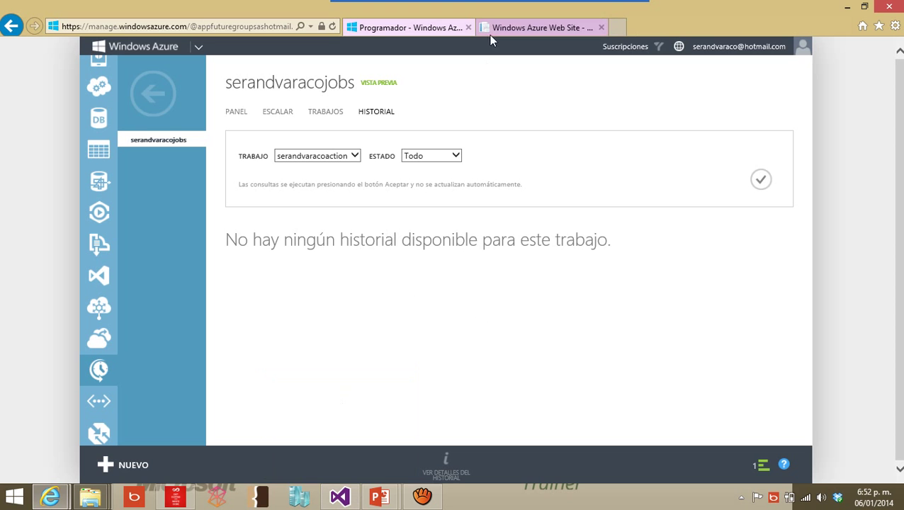
- Name the new ASP.NET Web Application WindowsAzureScheduleJobs in Visual Studio
mouse_move(339, 496)
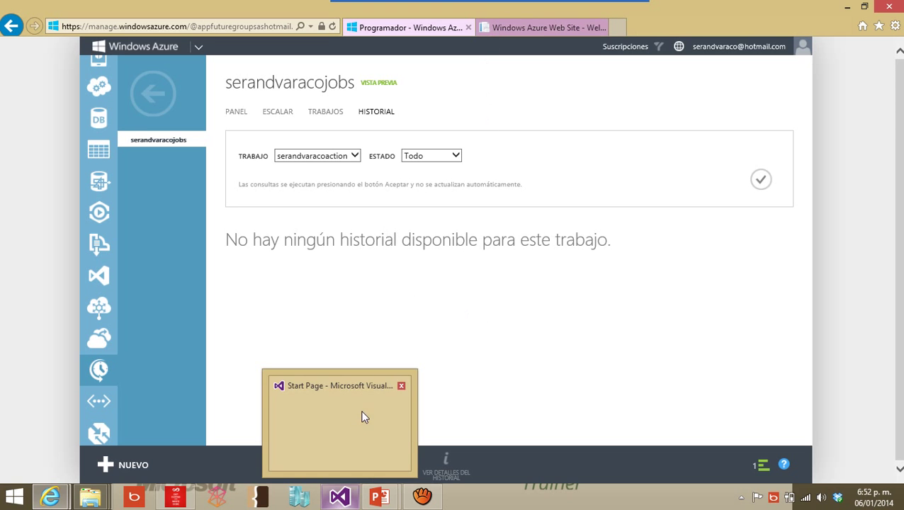
click(362, 416)
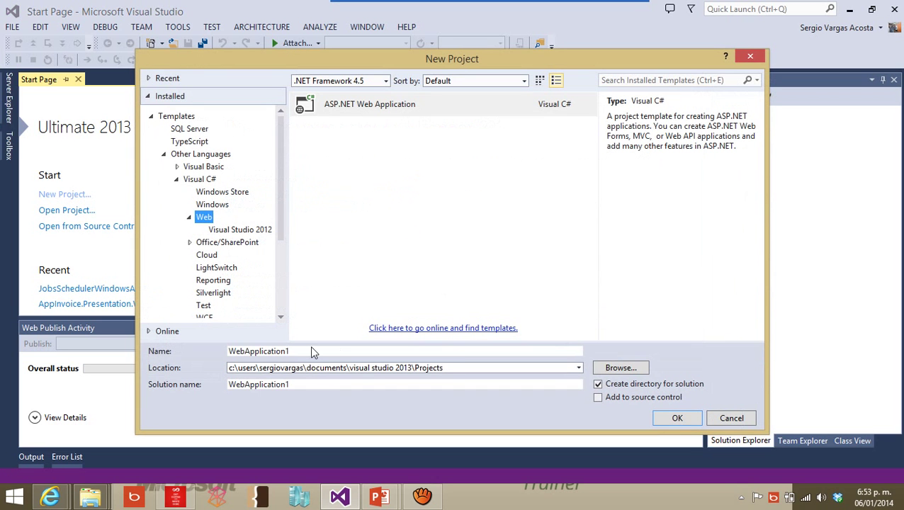
click(312, 352)
text(window)
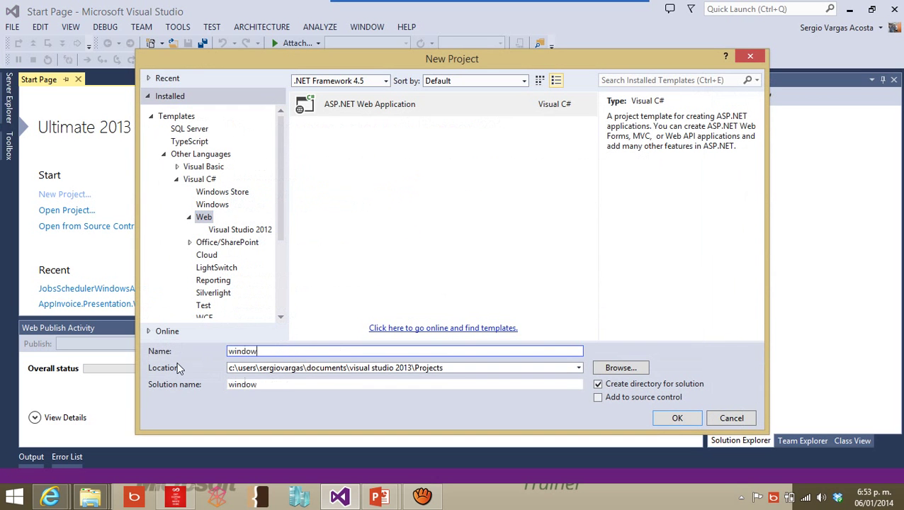
text(sazures)
text(chedulejo)
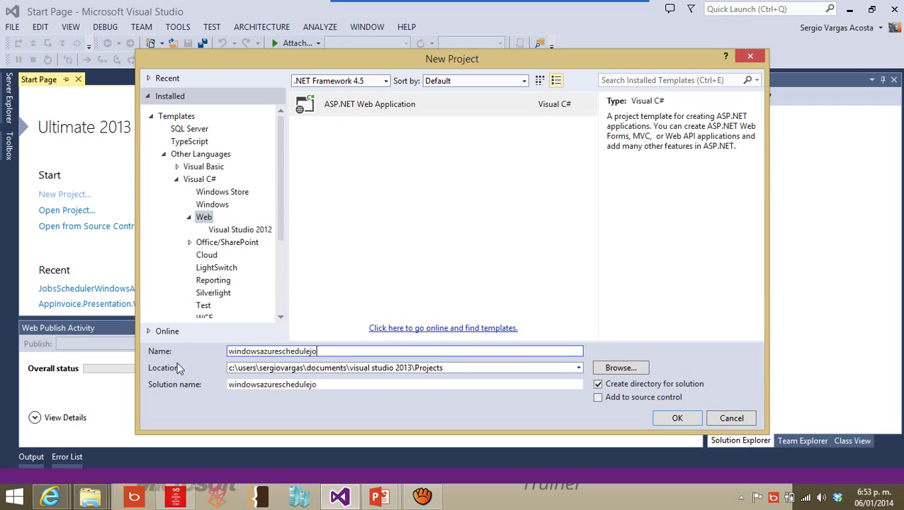
text(bs)
drag(342, 351, 130, 364)
text(WindowsAzureSc)
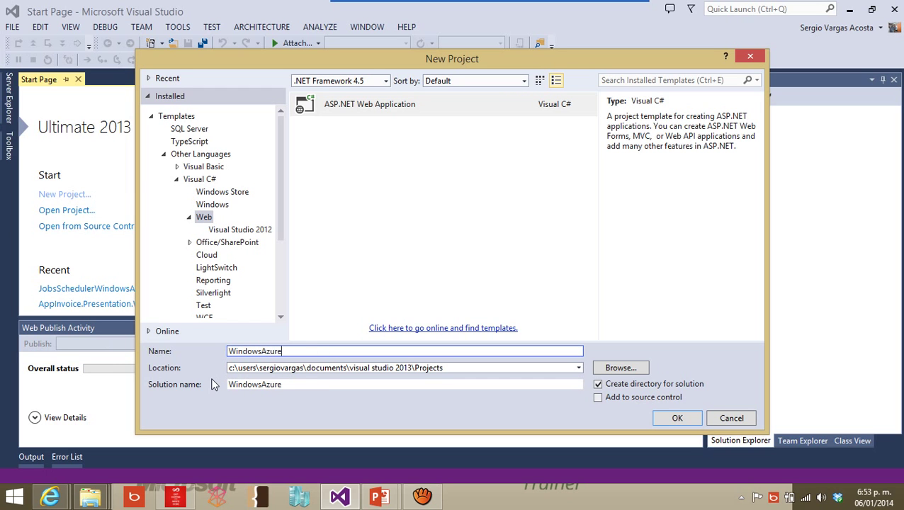
text(heduleJobs)
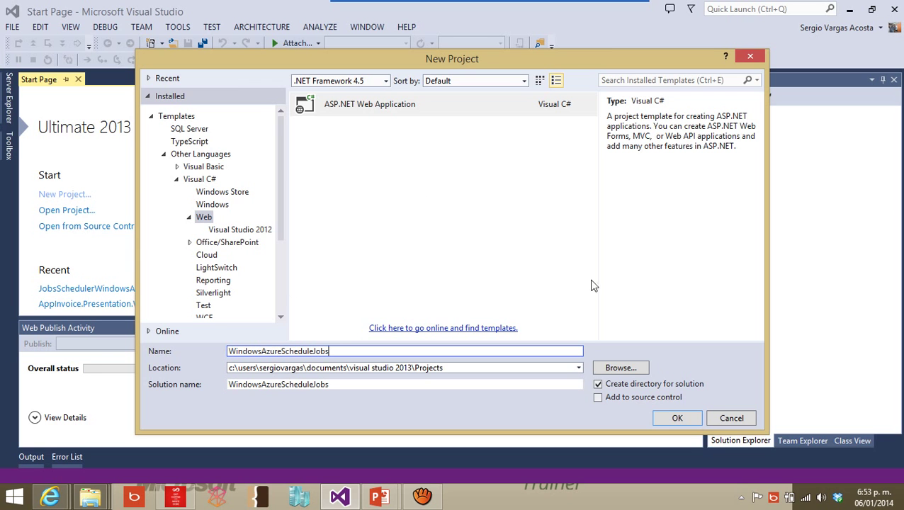
key(Return)
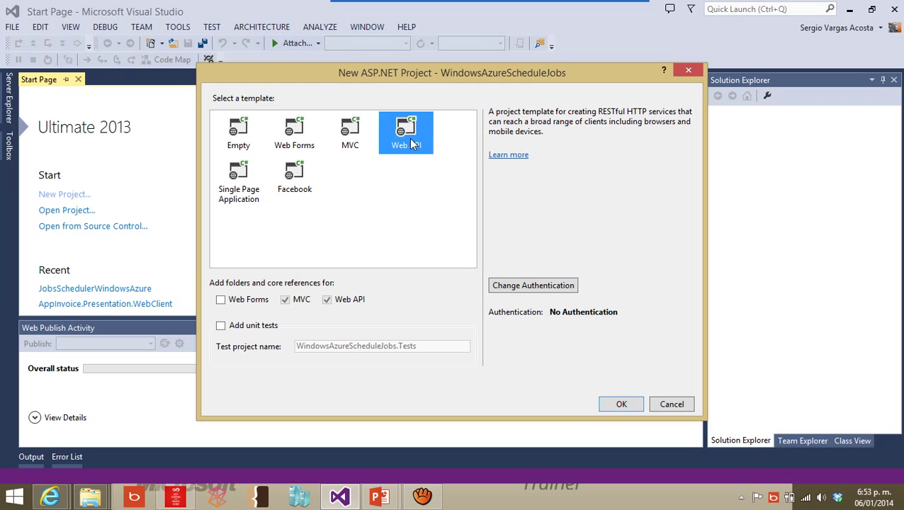
- Choose the Empty template and add Web API folders and references
click(284, 303)
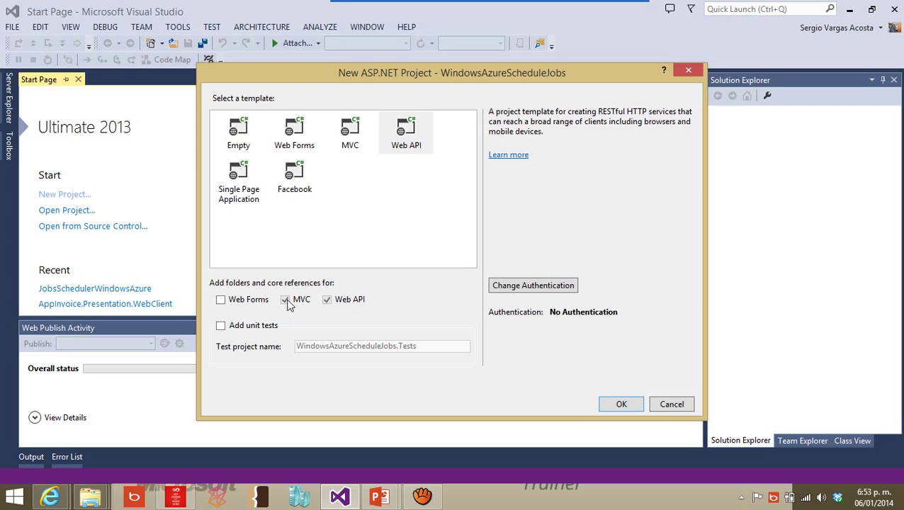
click(254, 136)
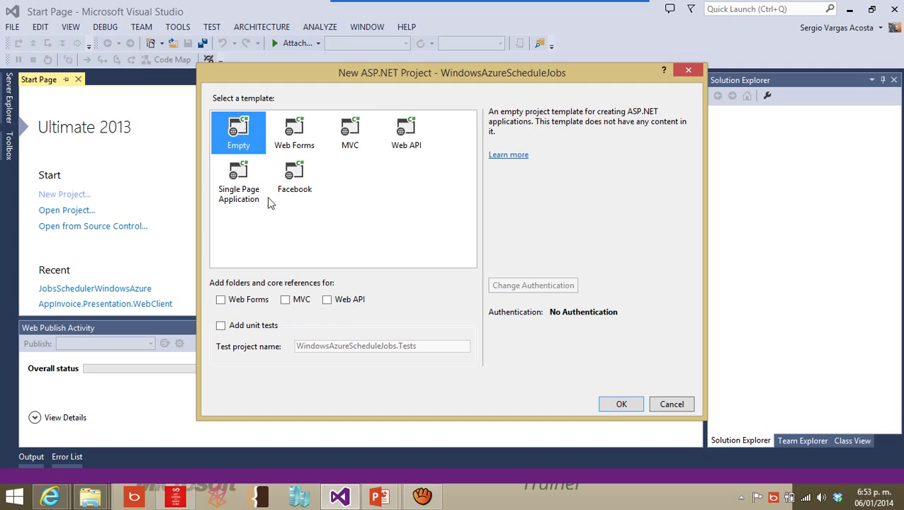
click(327, 300)
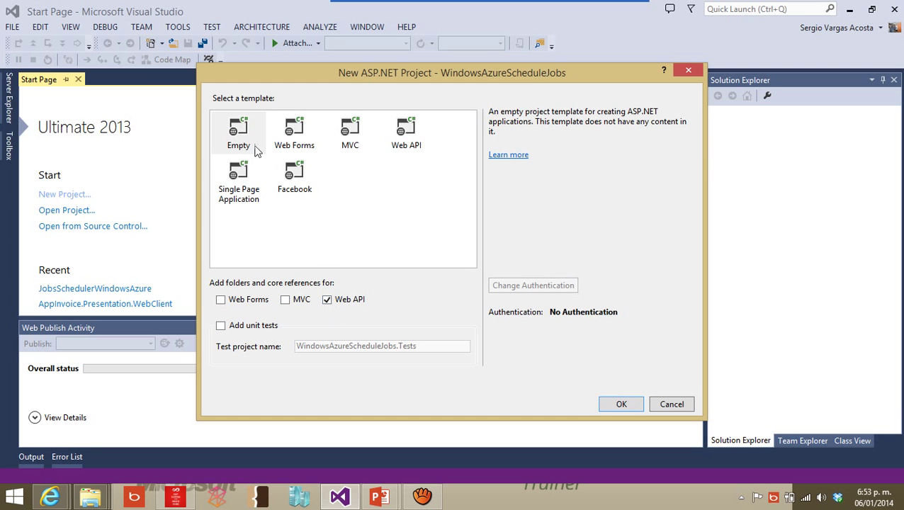
- Create the project, then expand App_Start and Global.asax and select Global.asax.cs
click(618, 404)
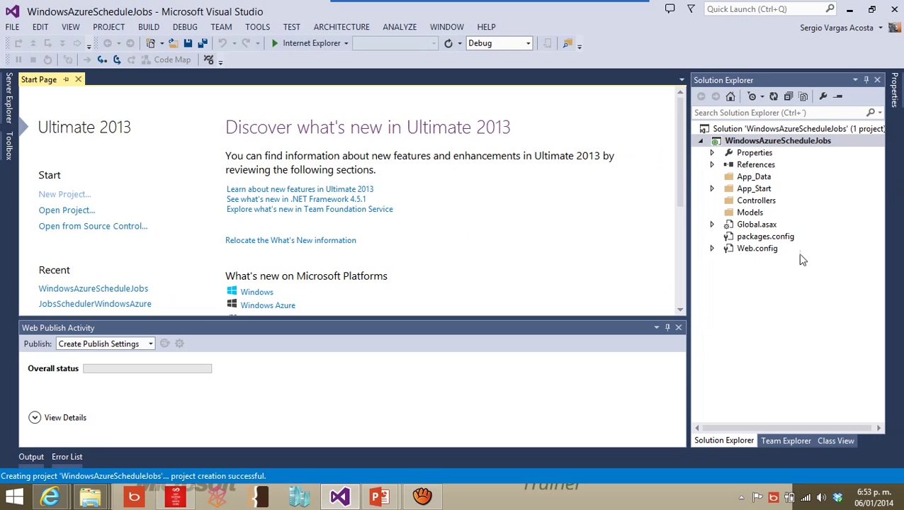
click(715, 191)
click(711, 188)
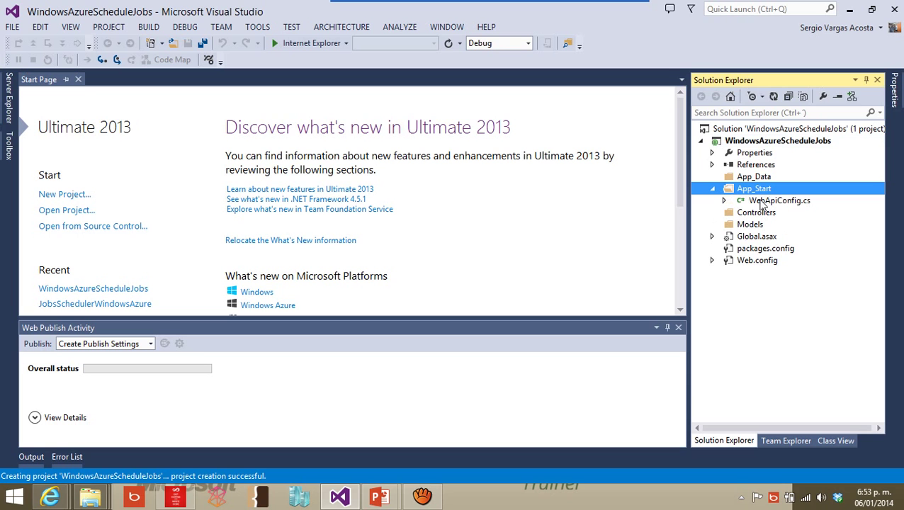
click(712, 237)
click(762, 249)
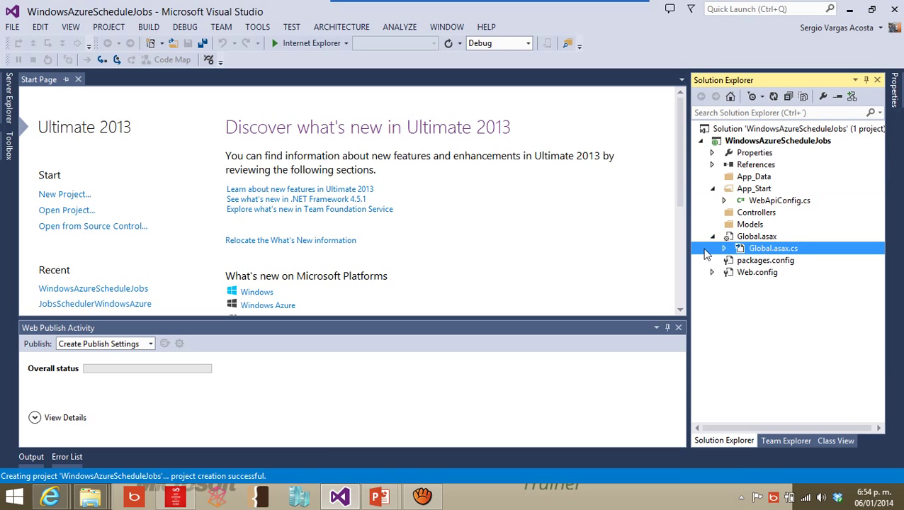
- Open Global.asax.cs and highlight the GlobalConfiguration.Configure call in Application_Start
double_click(773, 249)
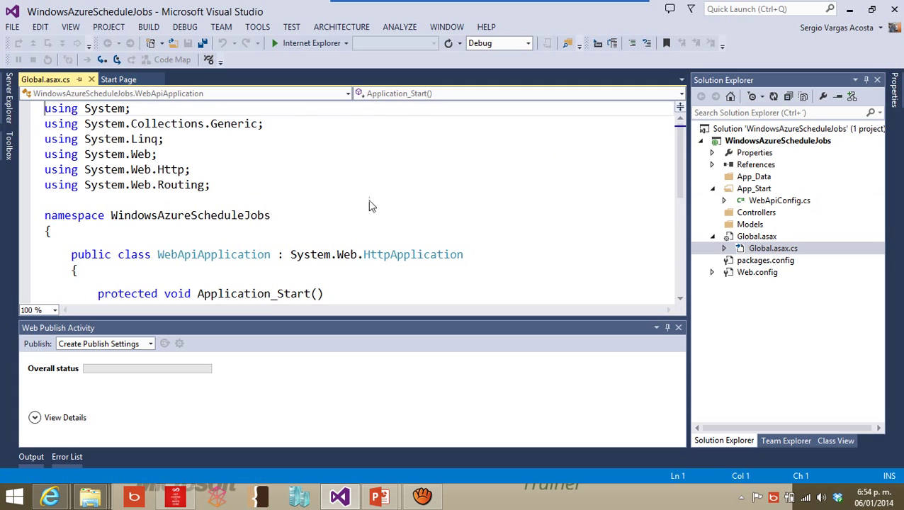
scroll(260, 213, down, 3)
click(296, 186)
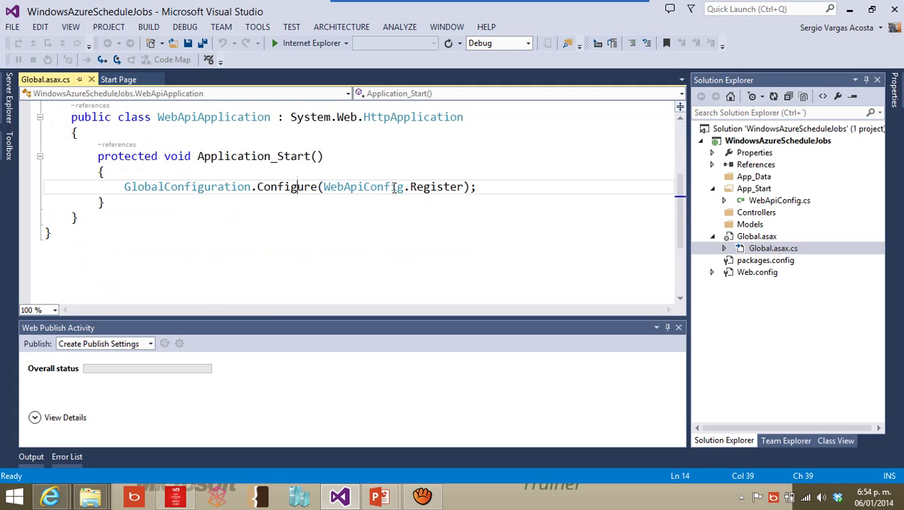
drag(475, 186, 99, 187)
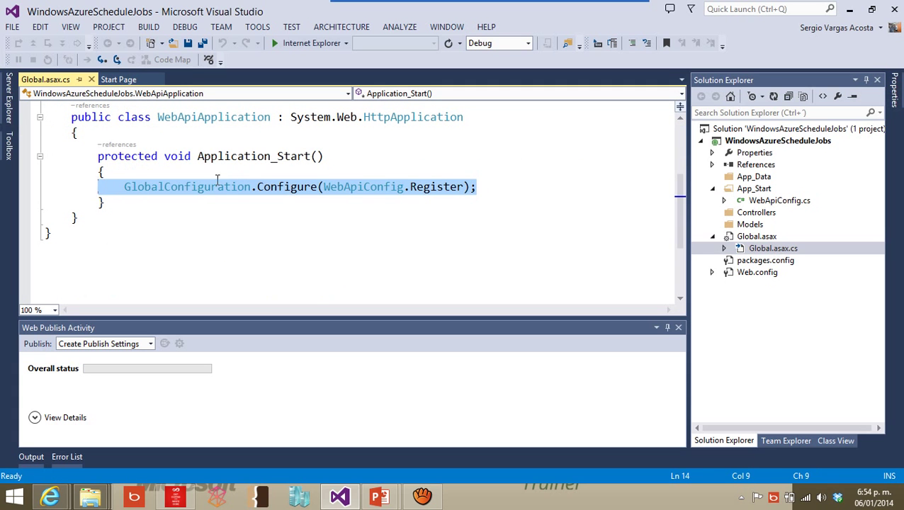
- Open WebApiConfig.cs and point out the controller and id placeholders in the routeTemplate
double_click(779, 200)
scroll(383, 211, down, 2)
scroll(281, 166, down, 2)
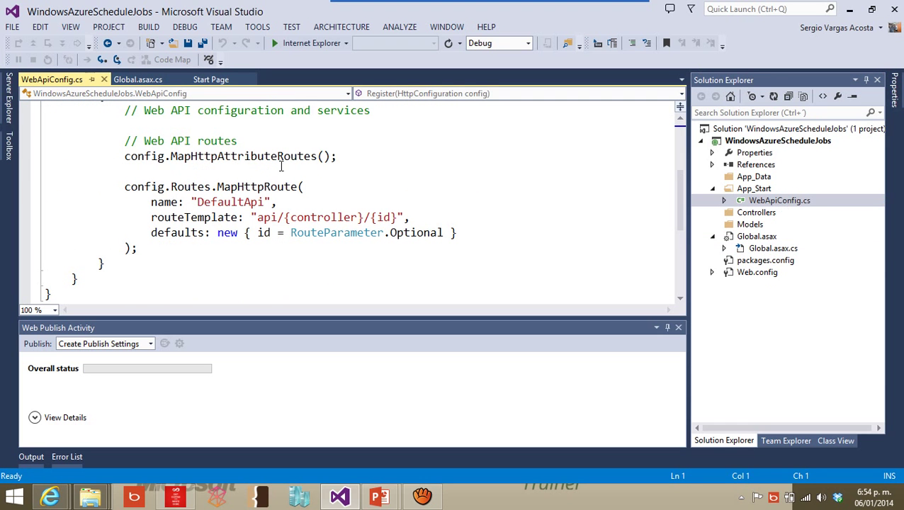
click(267, 218)
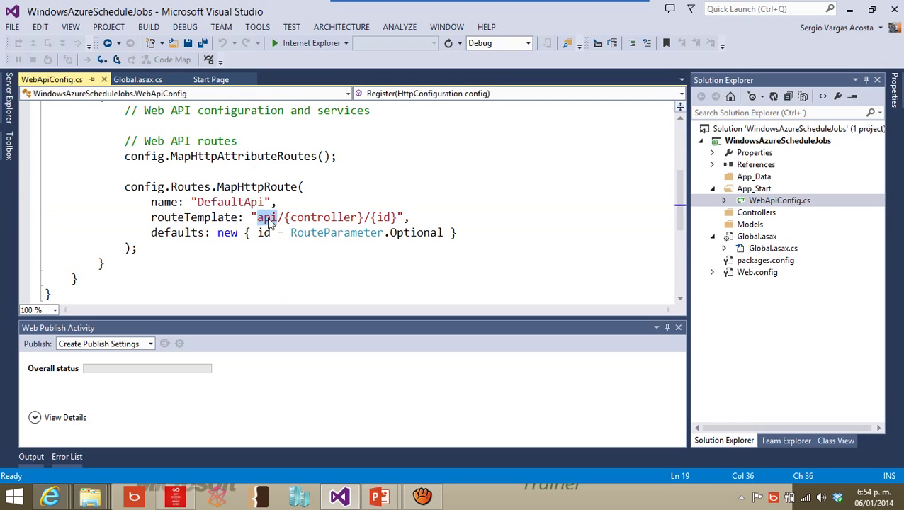
double_click(322, 217)
drag(373, 217, 409, 217)
click(290, 263)
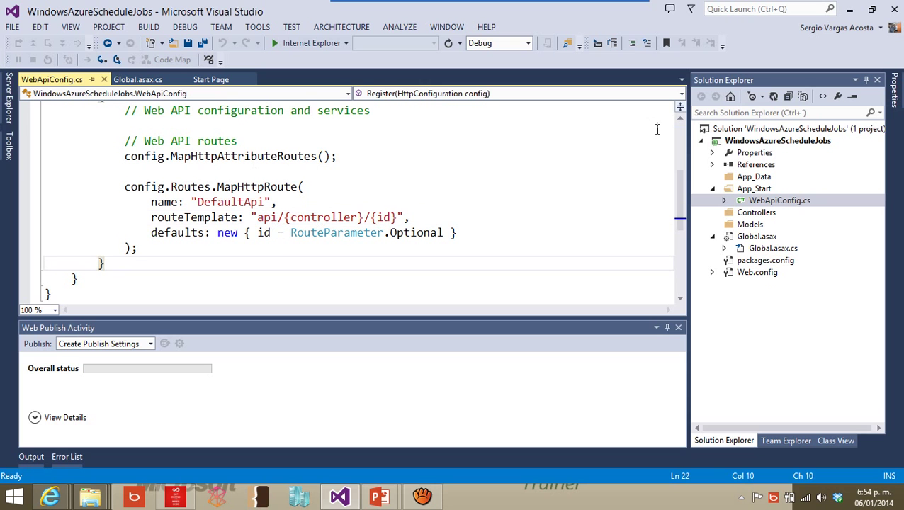
- Close the WebApiConfig.cs, Global.asax.cs and Start Page tabs, leaving Controllers selected
click(750, 214)
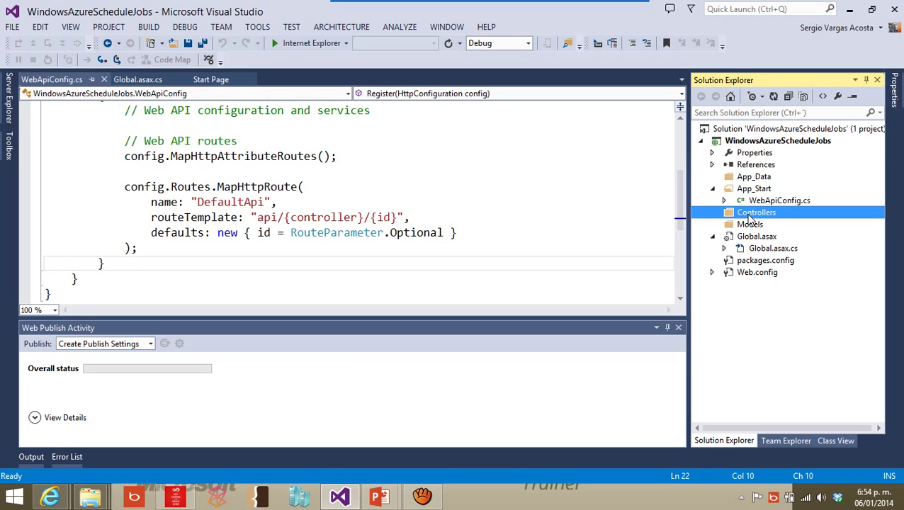
click(103, 79)
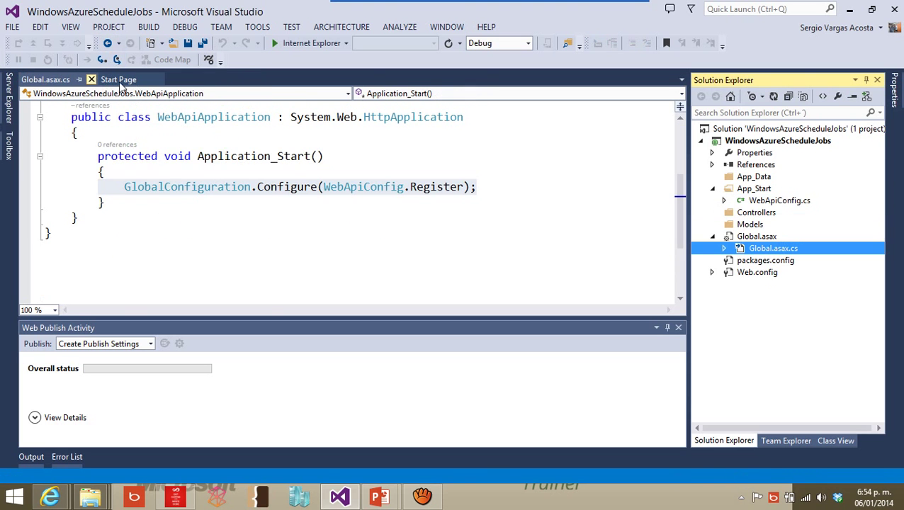
click(91, 79)
click(77, 80)
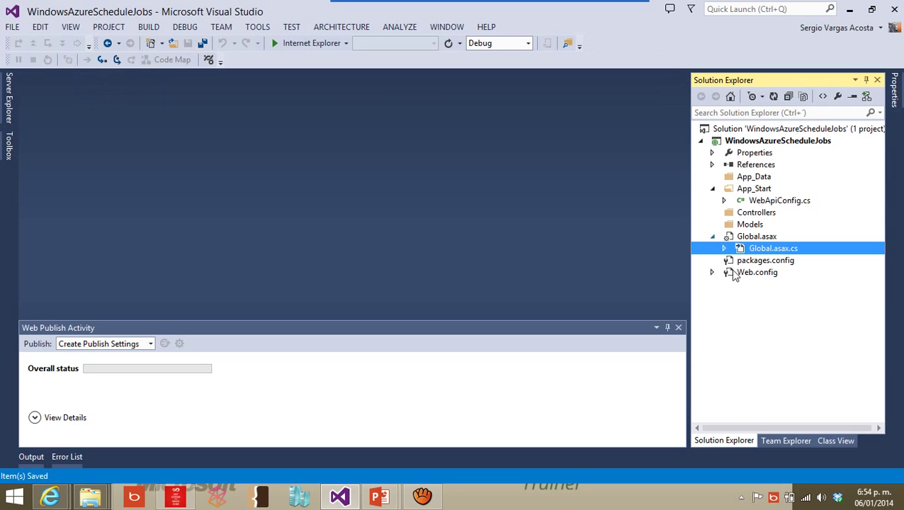
click(749, 214)
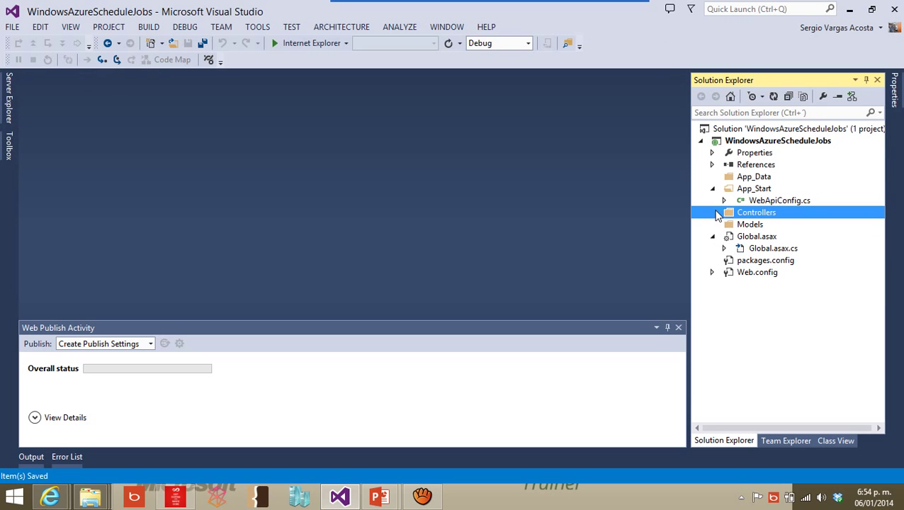
- Scaffold a 'Web API 2 Controller – Empty' named testController into the Controllers folder
right_click(749, 215)
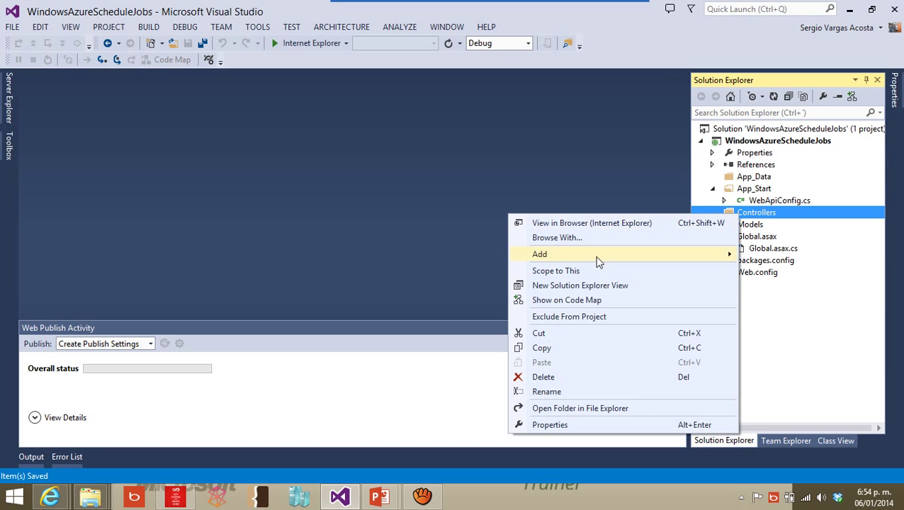
mouse_move(594, 256)
click(352, 258)
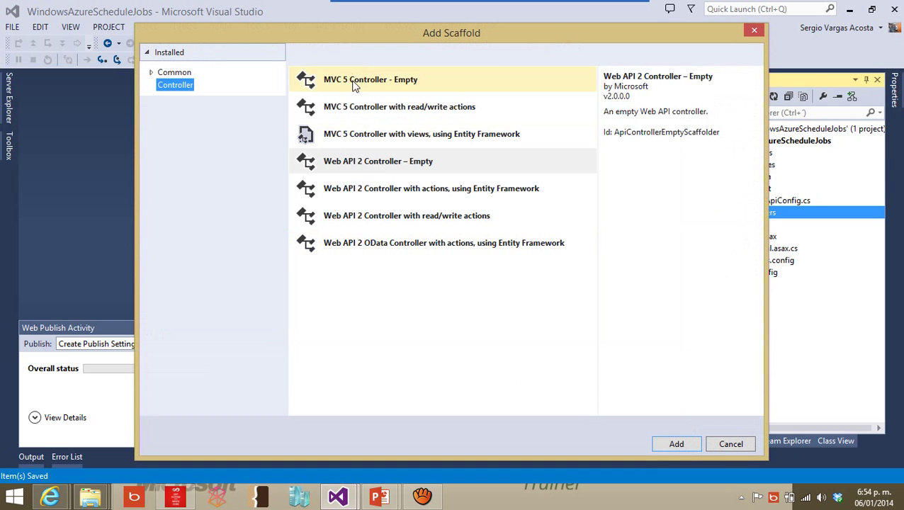
click(348, 163)
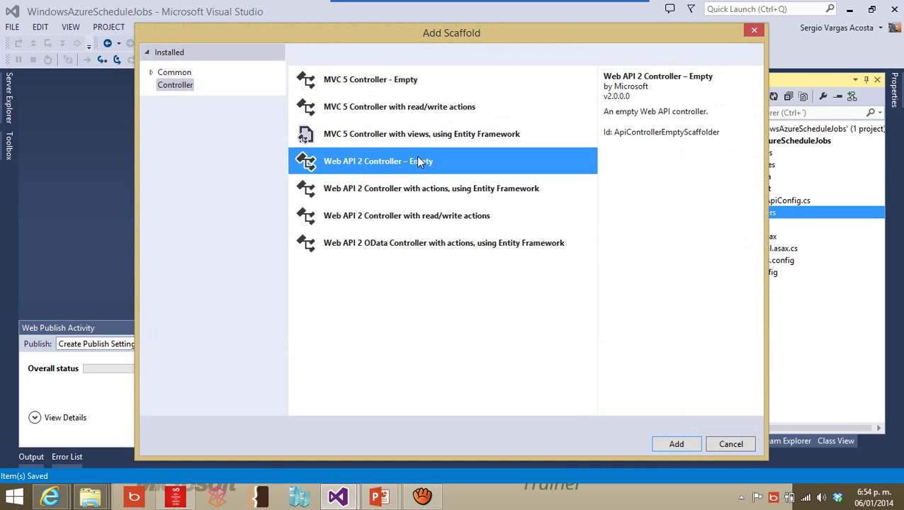
click(674, 444)
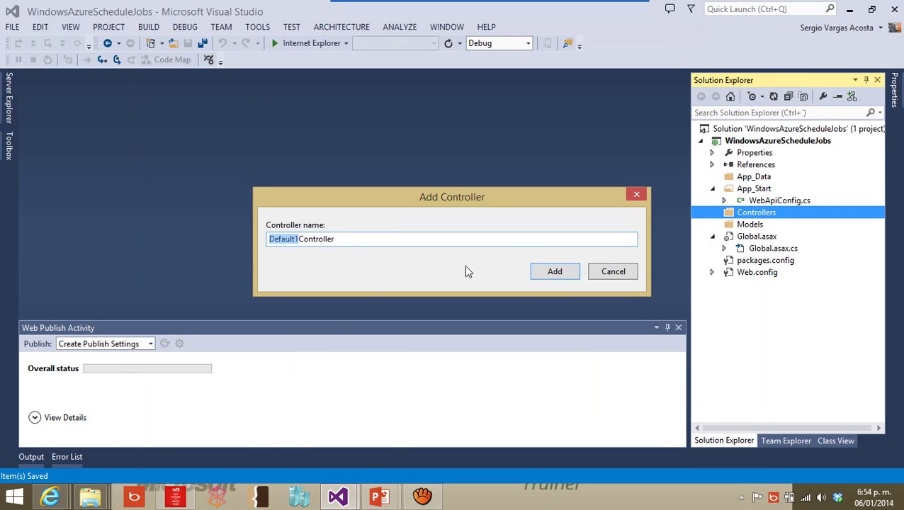
text(test)
key(Return)
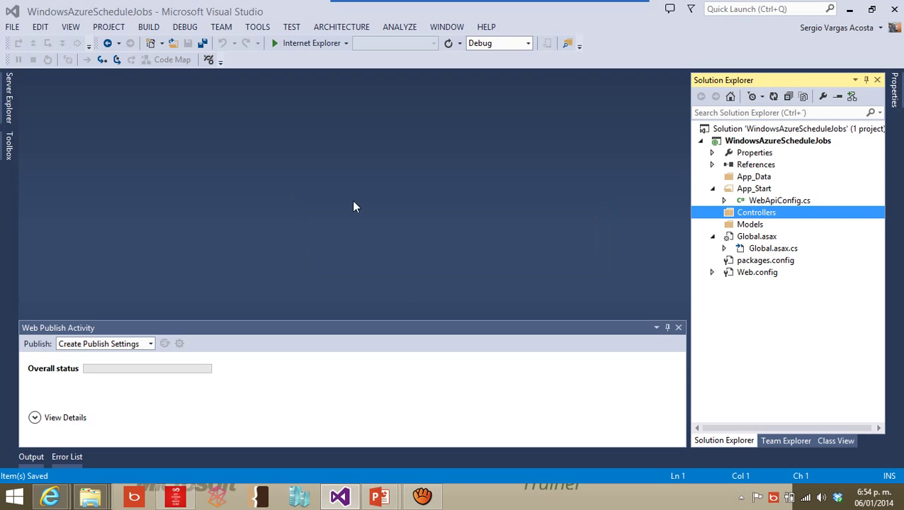
- Add an empty public string Get() method inside the testController class
scroll(230, 261, down, 1)
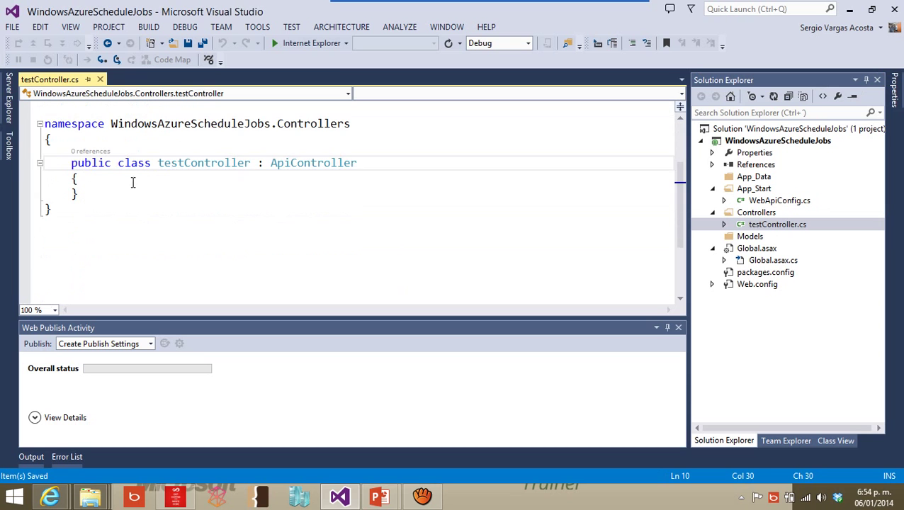
click(132, 182)
key(Return)
key(Return)
text(P)
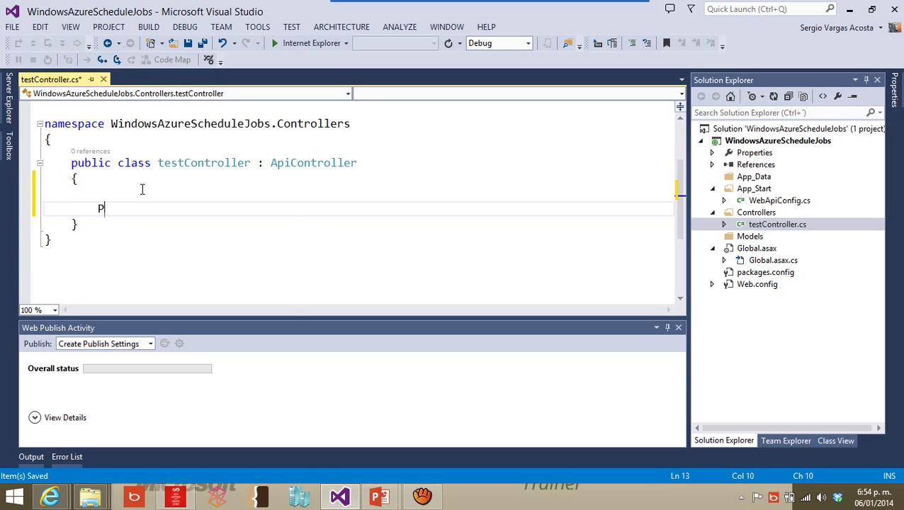
text(ub )
text(str )
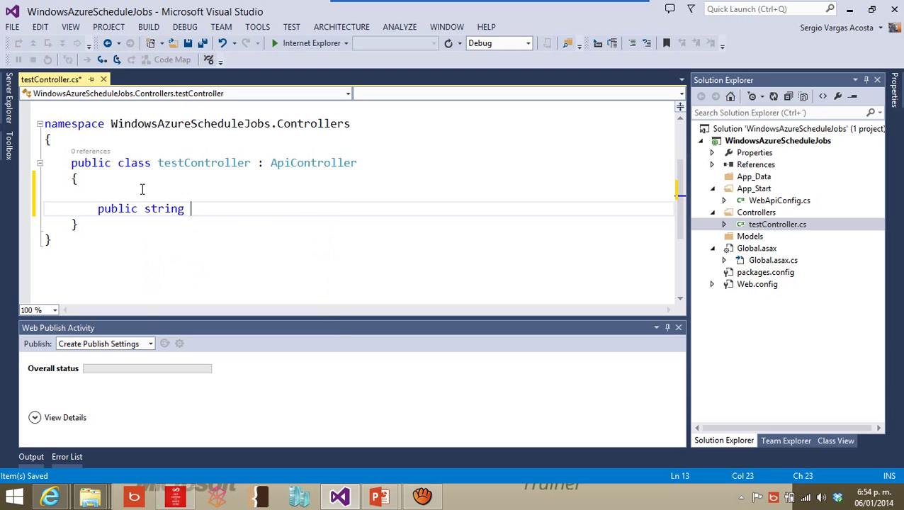
text(Get)
text(() {)
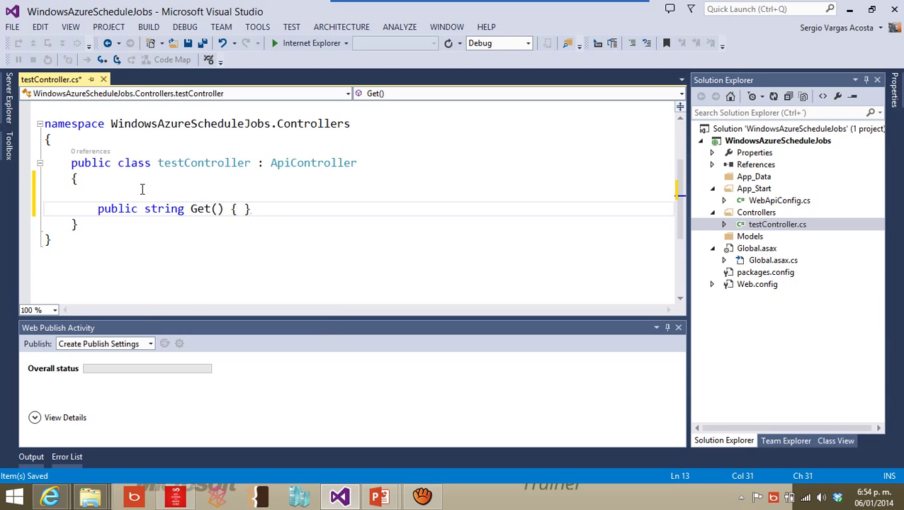
key(Return)
key(Return)
key(Up)
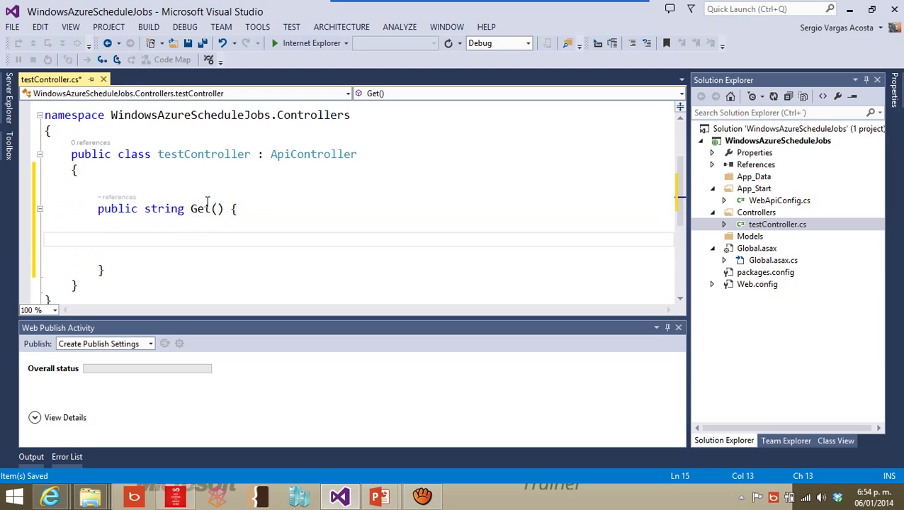
scroll(211, 204, down, 2)
scroll(212, 205, up, 1)
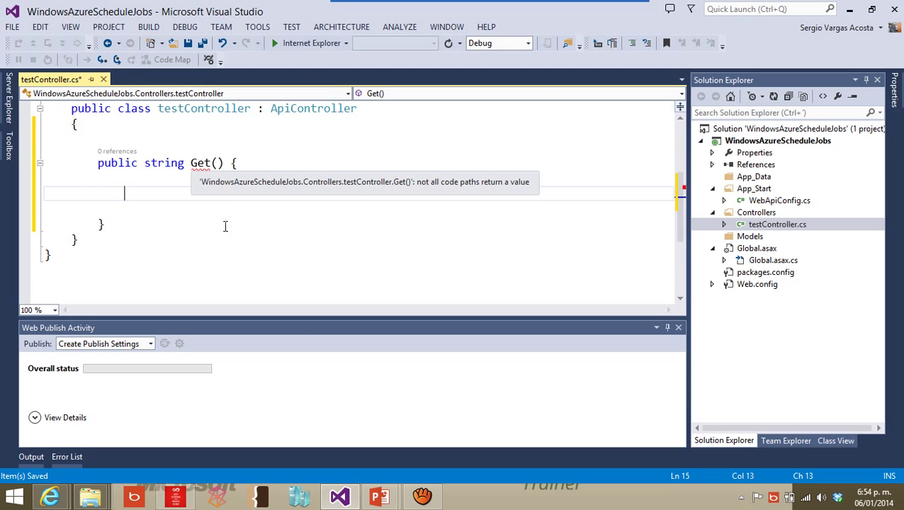
- Begin the return as "tarea: " + new Random(DateTime.Now.Millisecond).Next
text(retrun)
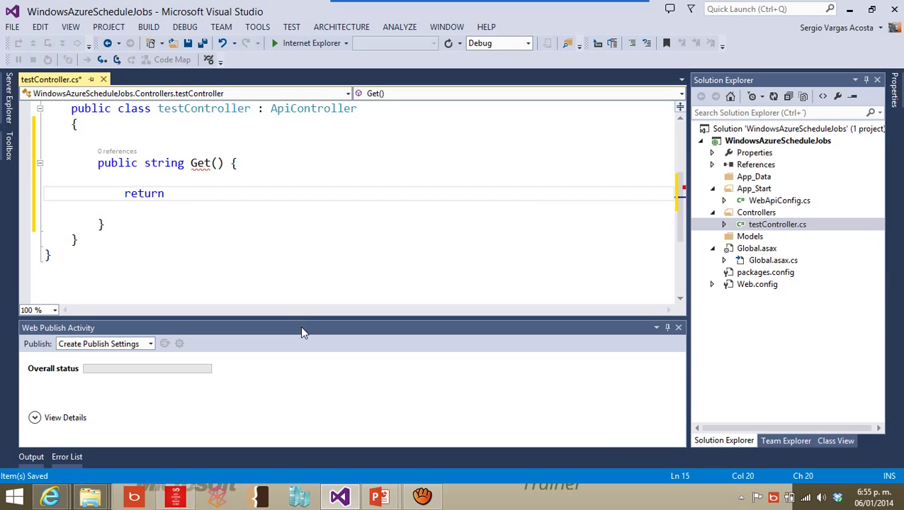
text( "tarea)
text(:)
text( "+ )
text(Date)
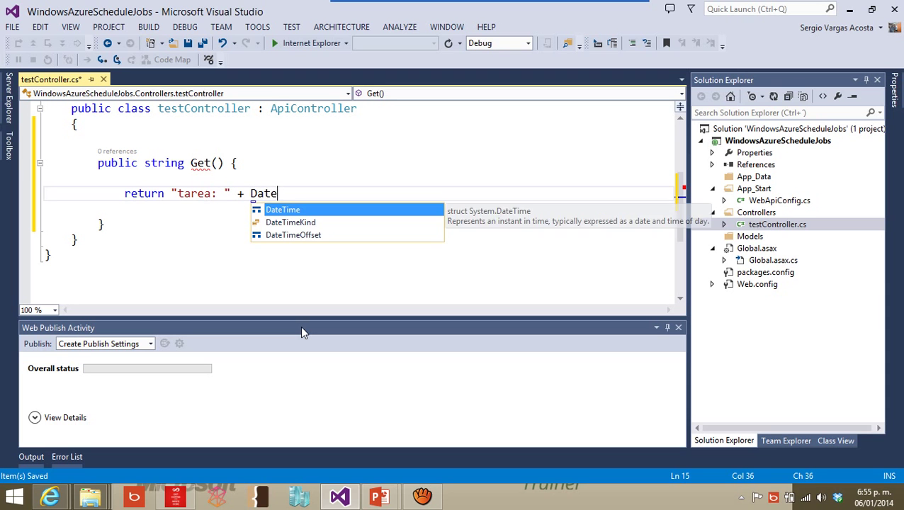
key(ctrl+shift+Left)
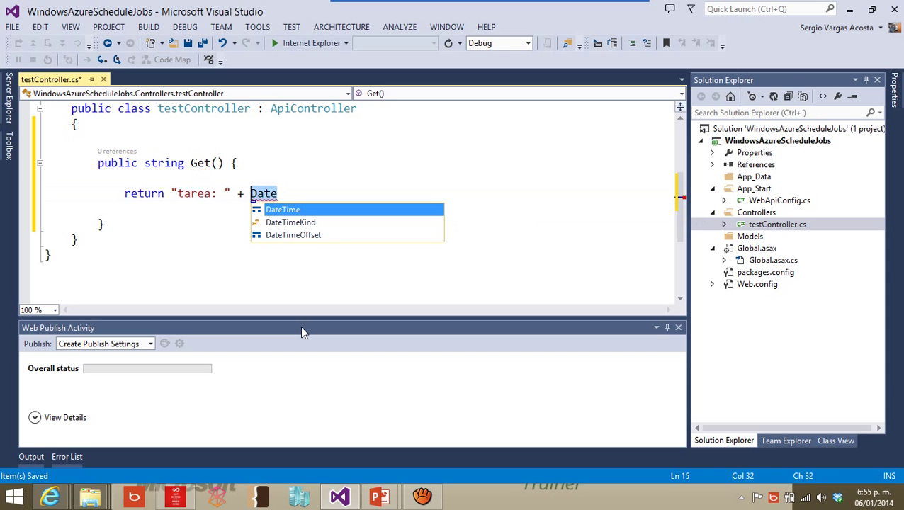
text(new Ra)
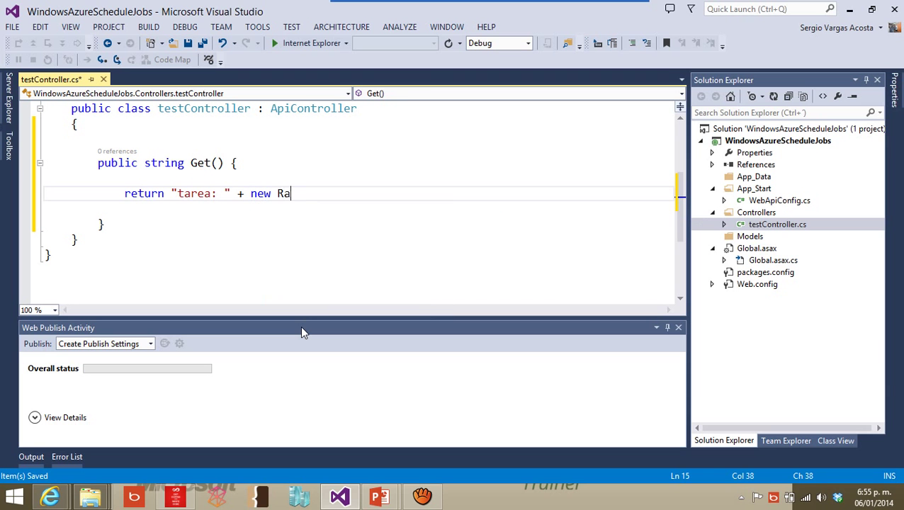
text(nd)
key(Tab)
text((Date)
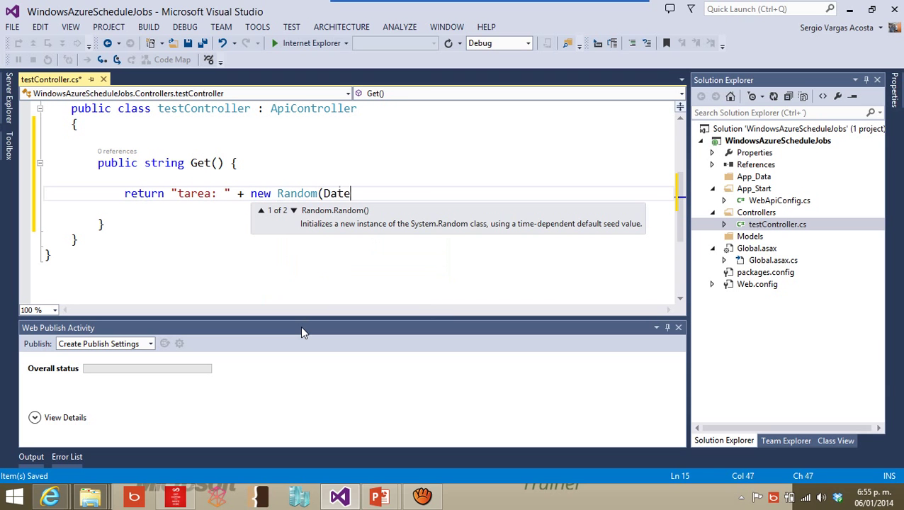
key(Tab)
text(.now)
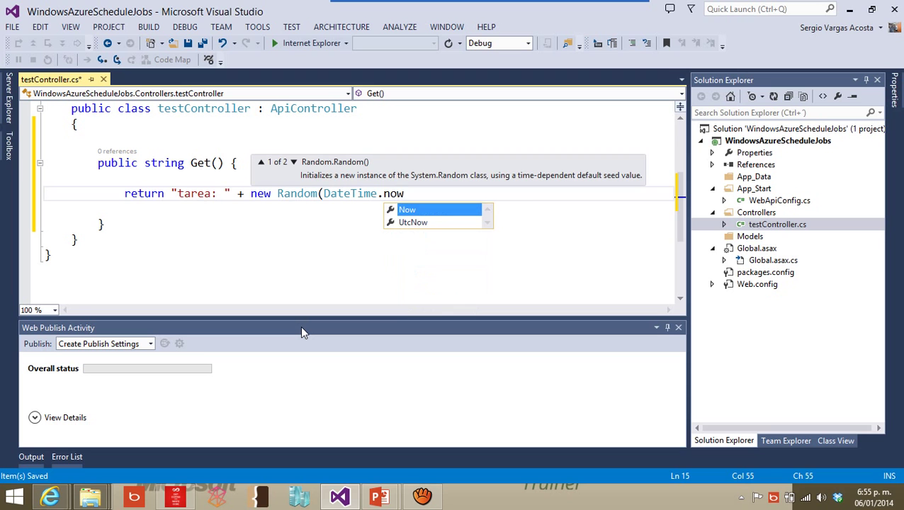
key(Tab)
text(.mil)
key(Tab)
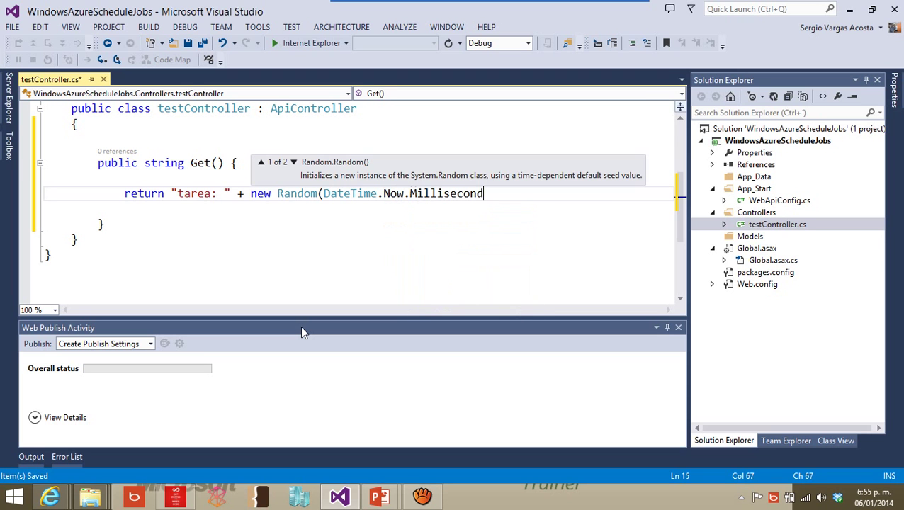
text().ne)
key(Tab)
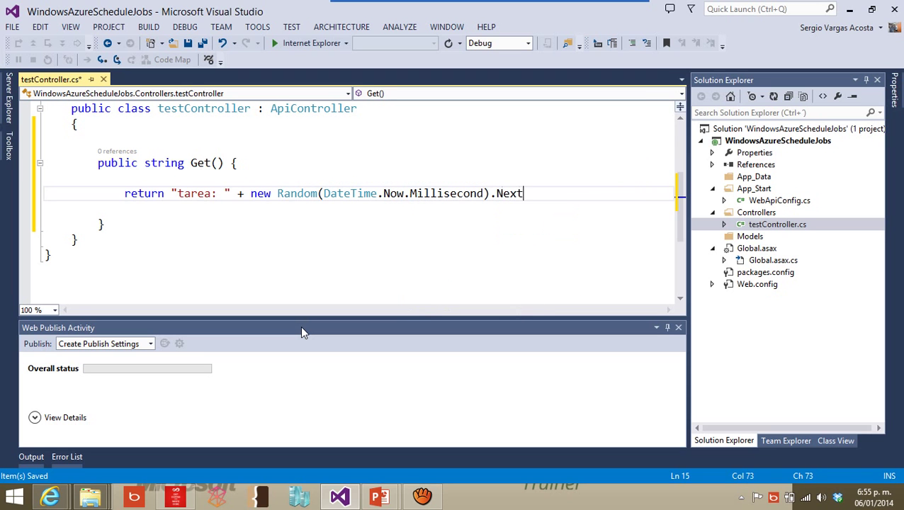
- Finish it with (1000, 9999).ToString(); and save testController.cs
text((000)
key(BackSpace)
key(BackSpace)
key(BackSpace)
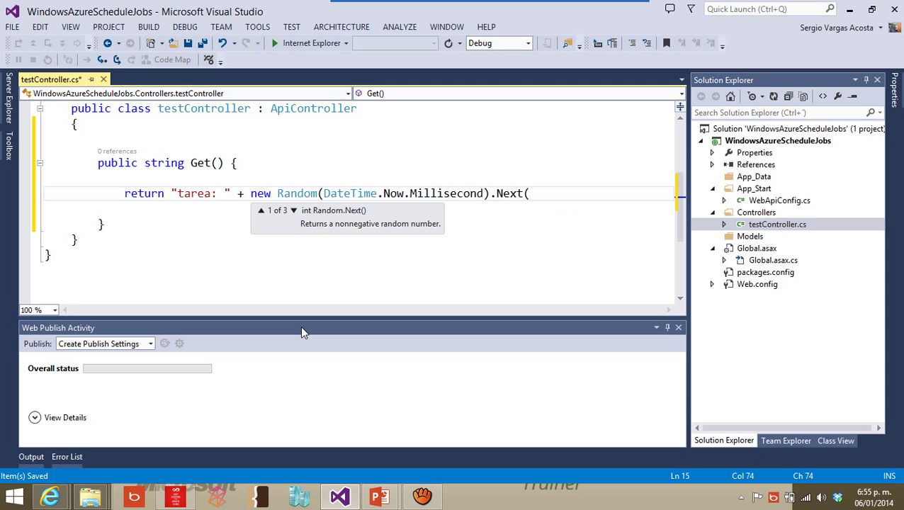
text(1111)
key(BackSpace)
key(BackSpace)
key(BackSpace)
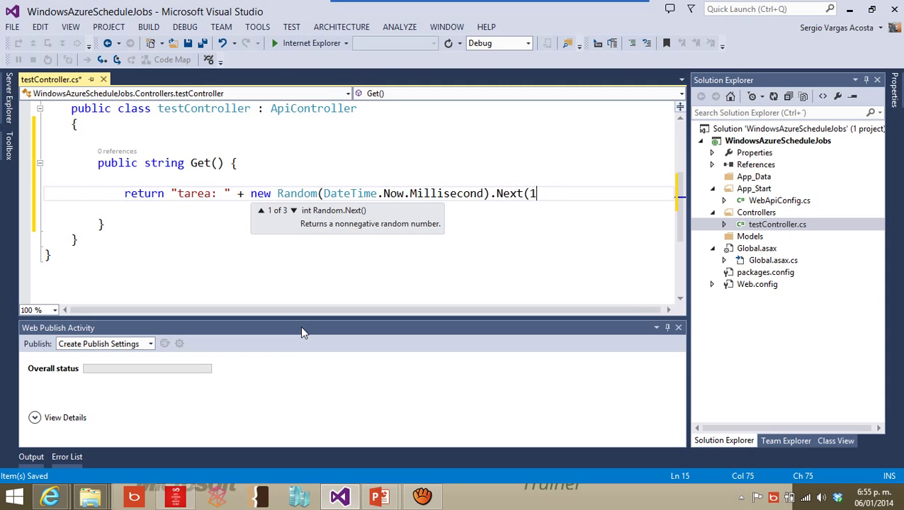
text(000,99)
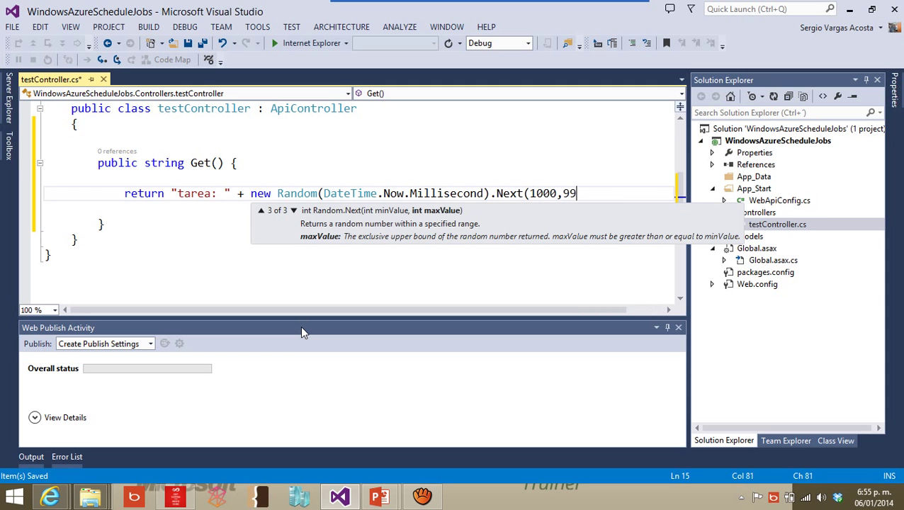
text(99).)
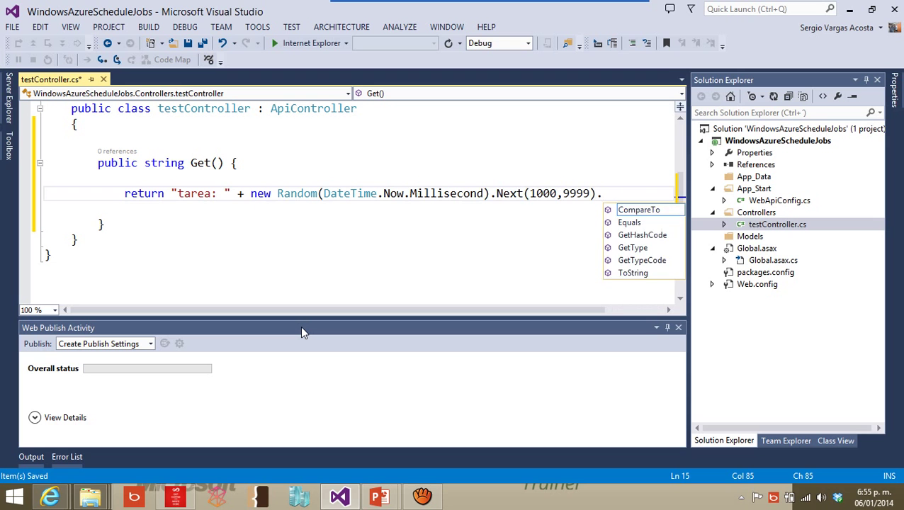
text(tos)
key(Tab)
text(();)
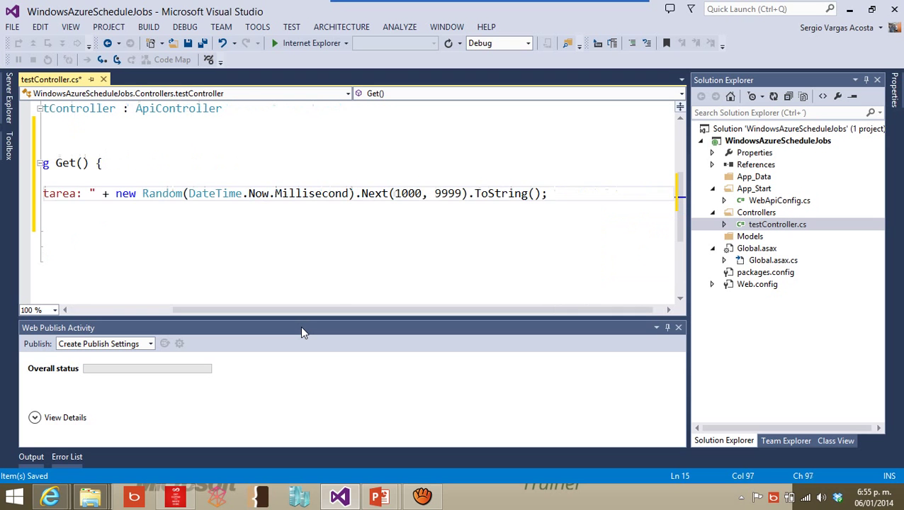
key(Return)
scroll(222, 150, down, 2)
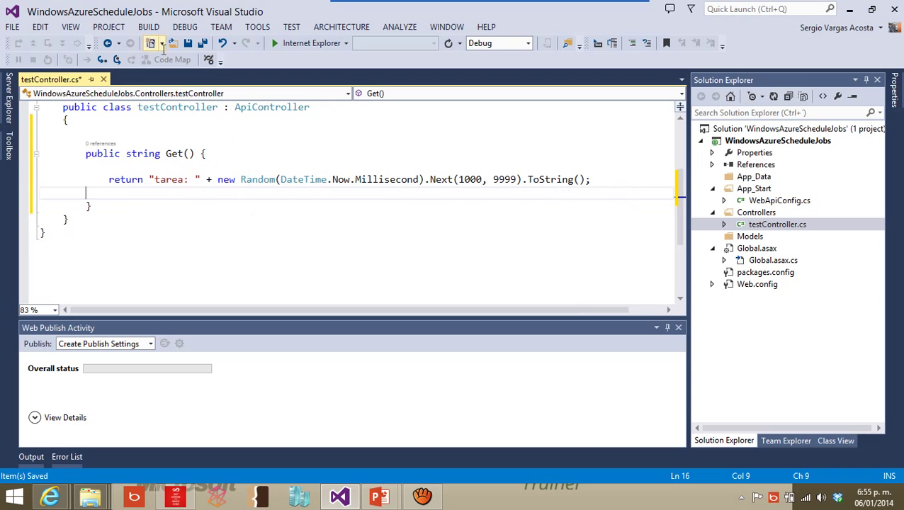
click(203, 44)
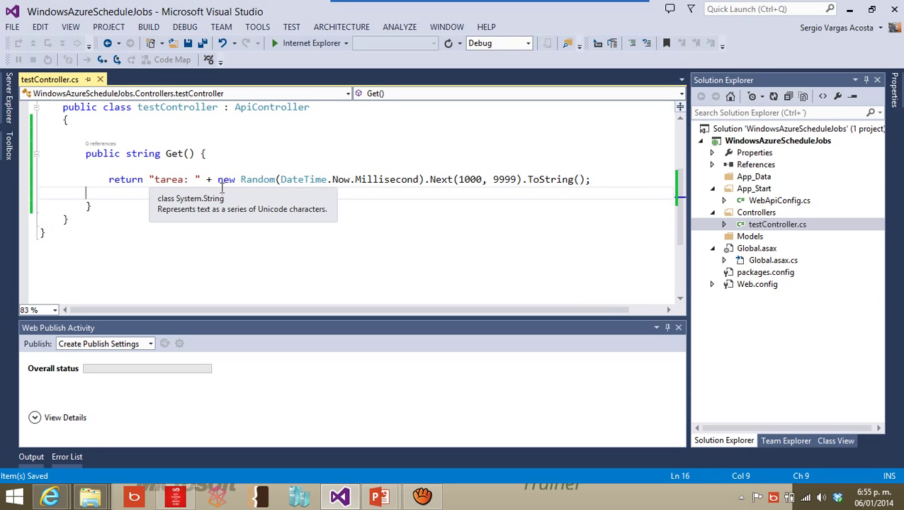
click(117, 167)
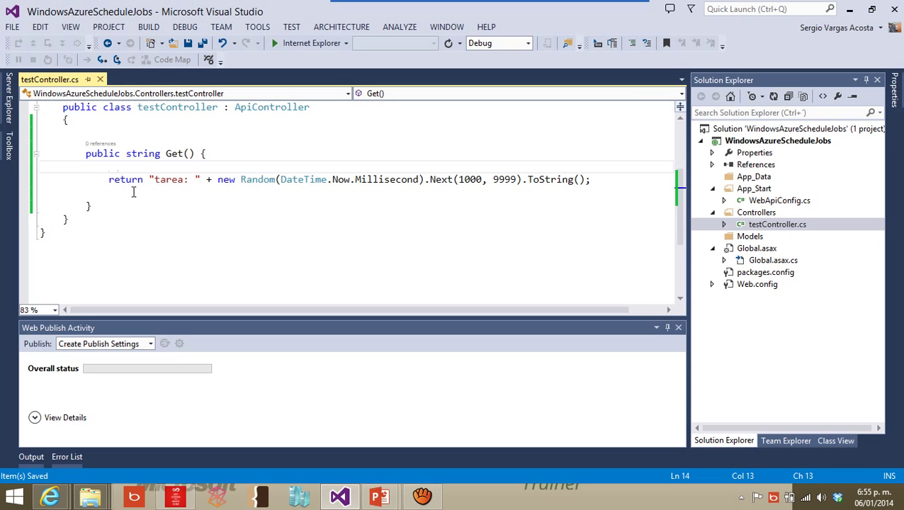
- Store the random string in var _result and return _result instead
key(Down)
key(ctrl+shift+Right)
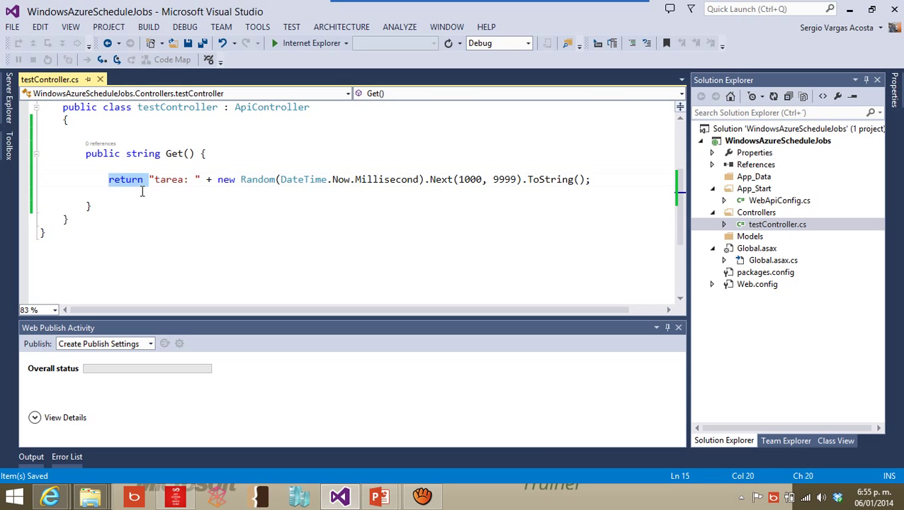
key(BackSpace)
text(var _r)
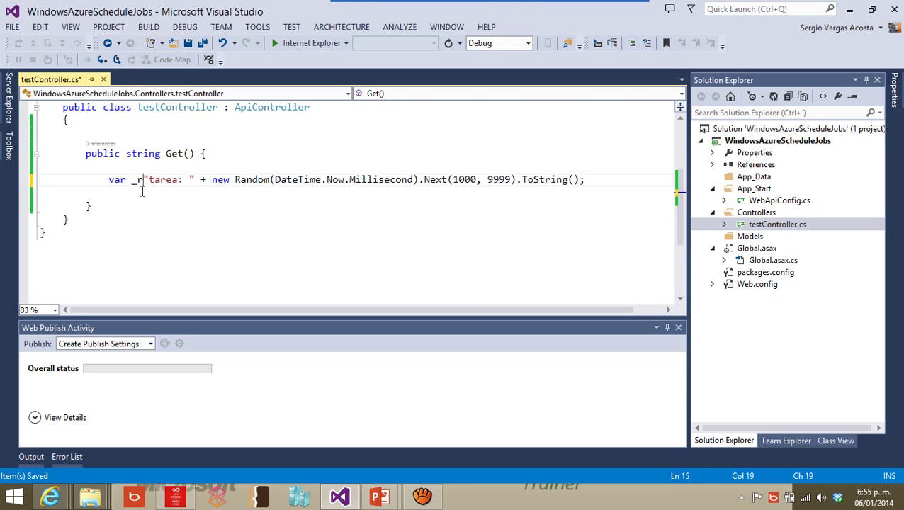
text(esult =)
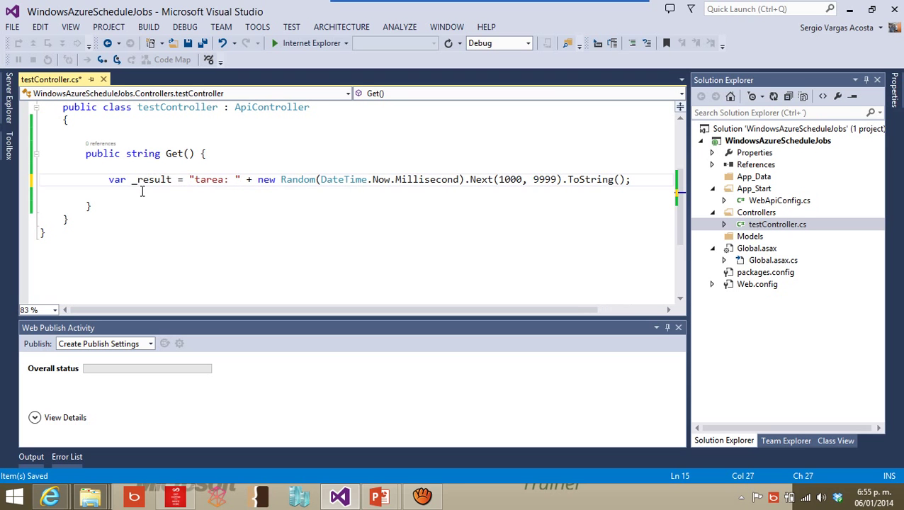
key(Down)
key(Return)
text(return )
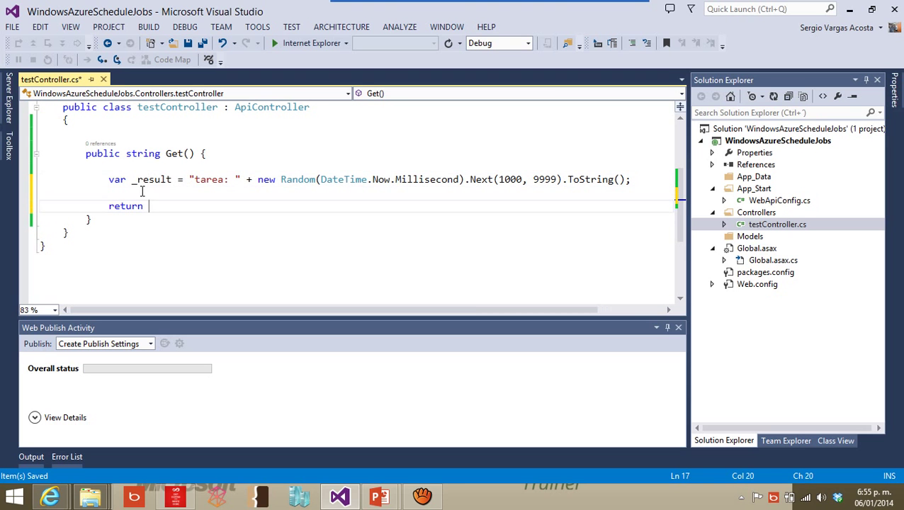
text(_rs)
key(Return)
key(Up)
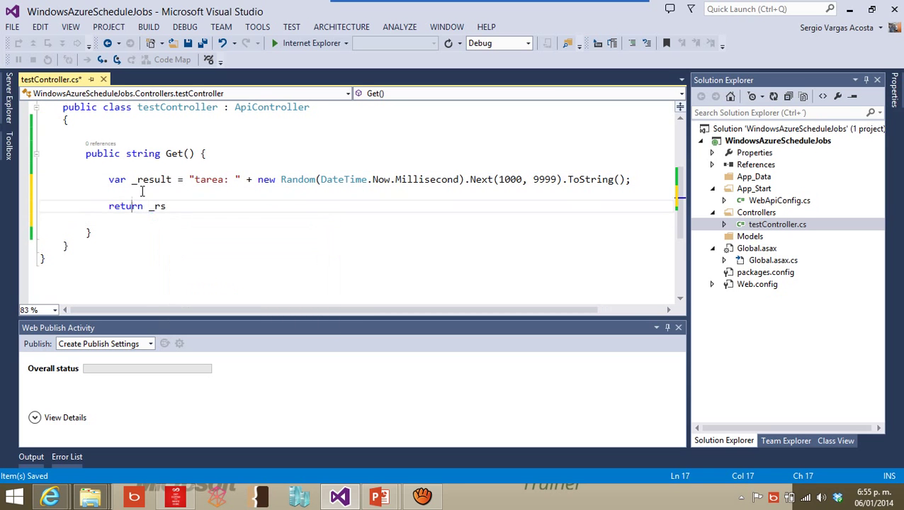
key(ctrl+space)
key(Tab)
text(;)
- Insert HttpContext.Current.Cache["tarea"] = _result; above the return, importing System.Web
key(ctrl+Return)
key(ctrl+Return)
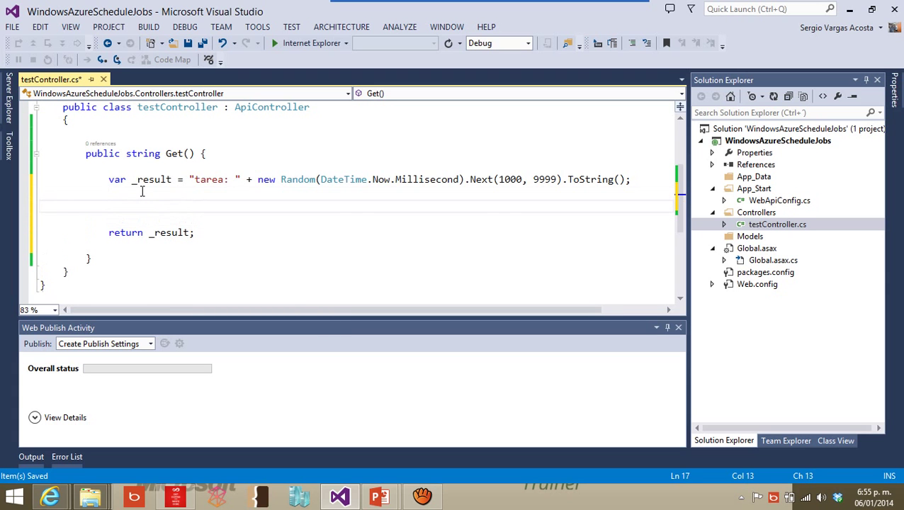
text(Http)
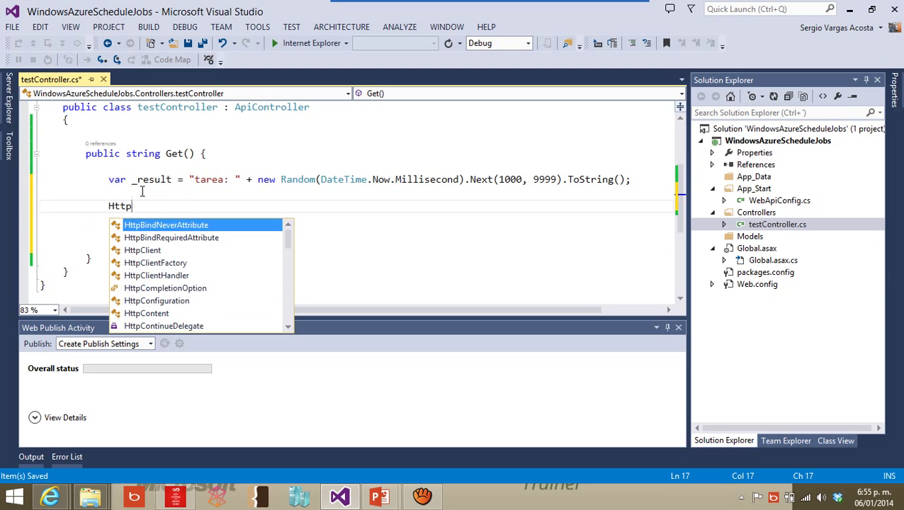
text(Conte)
key(Tab)
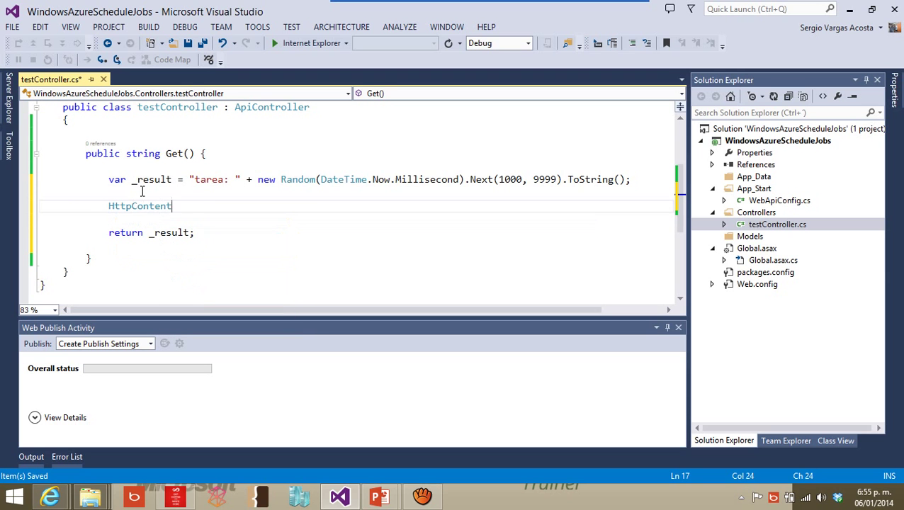
text(.)
key(BackSpace)
key(BackSpace)
key(BackSpace)
text(xt)
key(ctrl+period)
key(Return)
text(.c)
key(Tab)
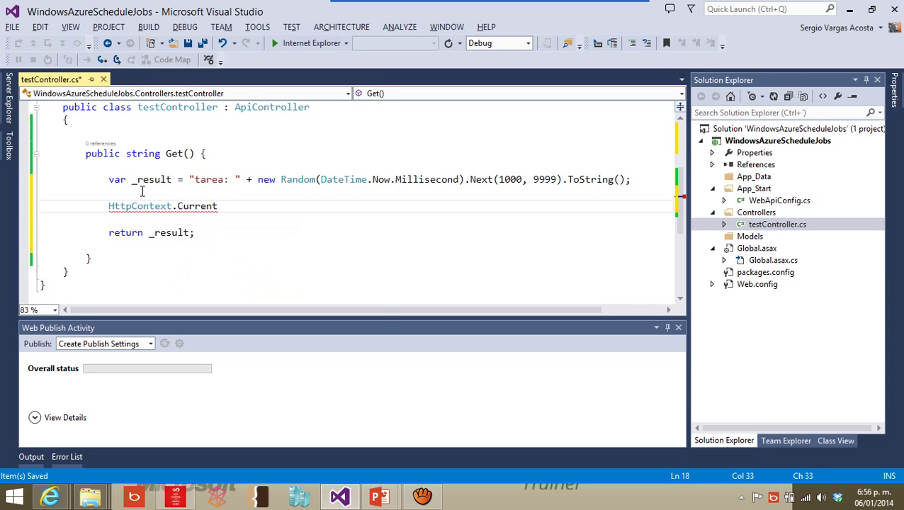
text(.chac)
key(Tab)
text([])
key(Left)
text("")
key(Left)
text(tarea)
key(End)
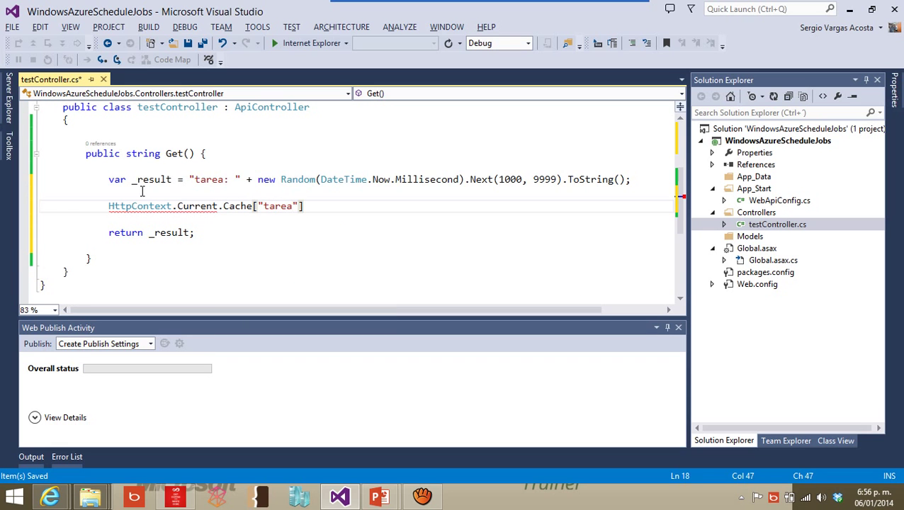
text(= _resu)
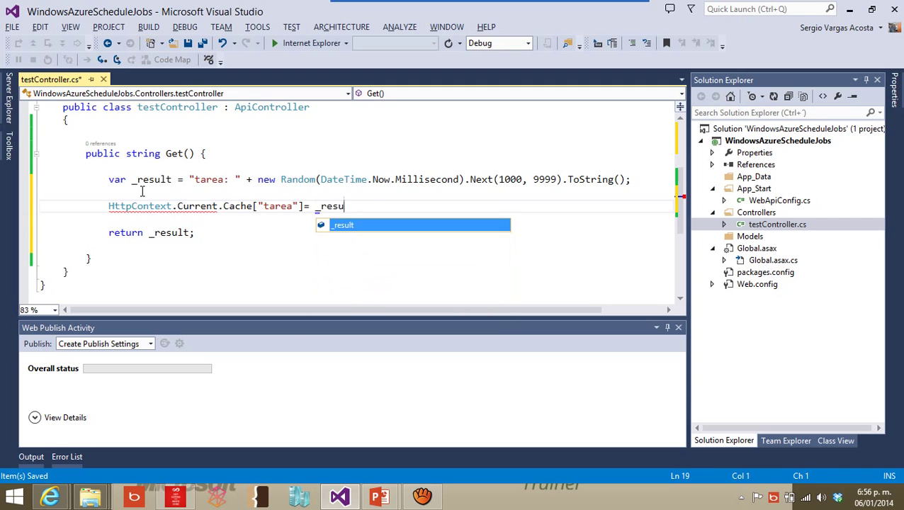
text(lt;)
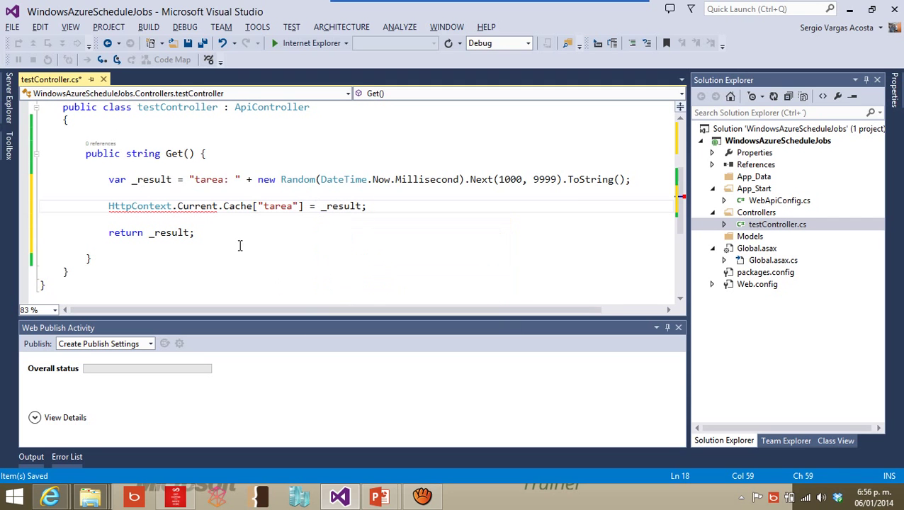
- Save the controller and collapse the Controllers and Global.asax nodes in Solution Explorer
mouse_move(209, 207)
click(202, 42)
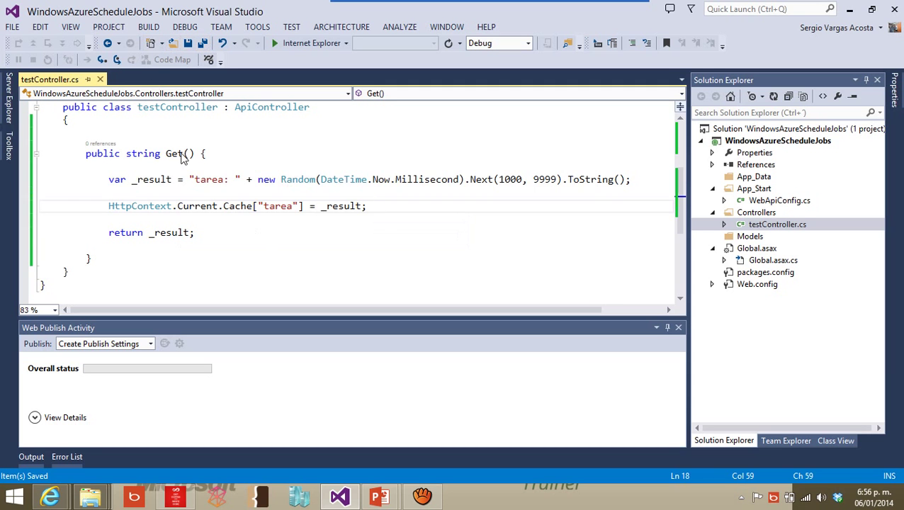
drag(108, 206, 385, 207)
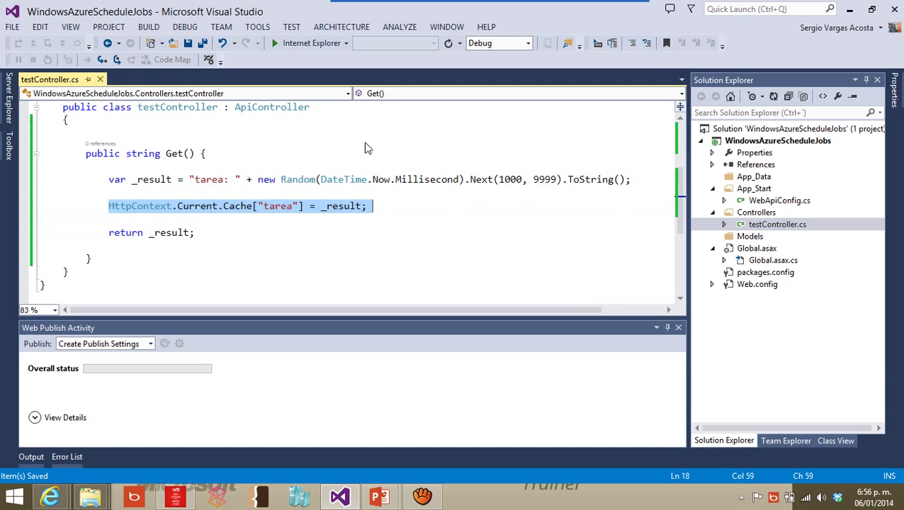
click(711, 201)
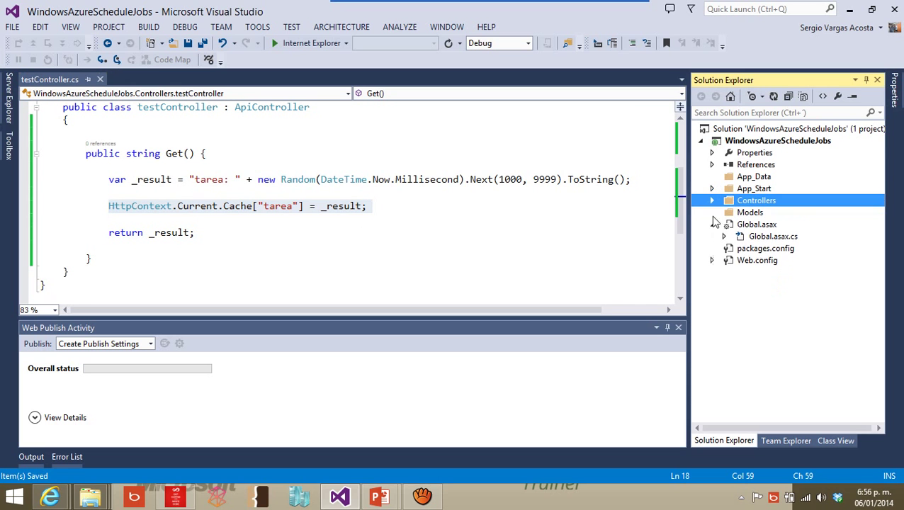
click(712, 224)
click(736, 141)
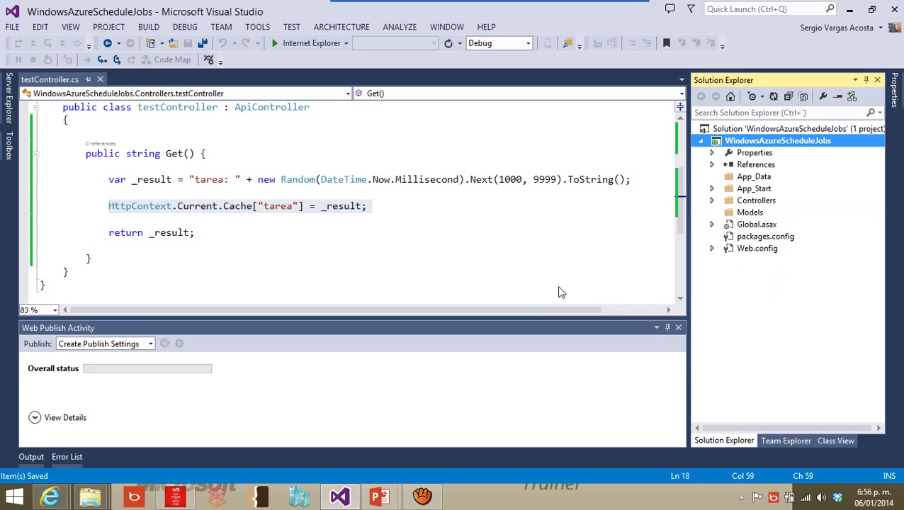
- Add a Web Form named default (default.aspx) to the WindowsAzureScheduleJobs project
key(shift+F10)
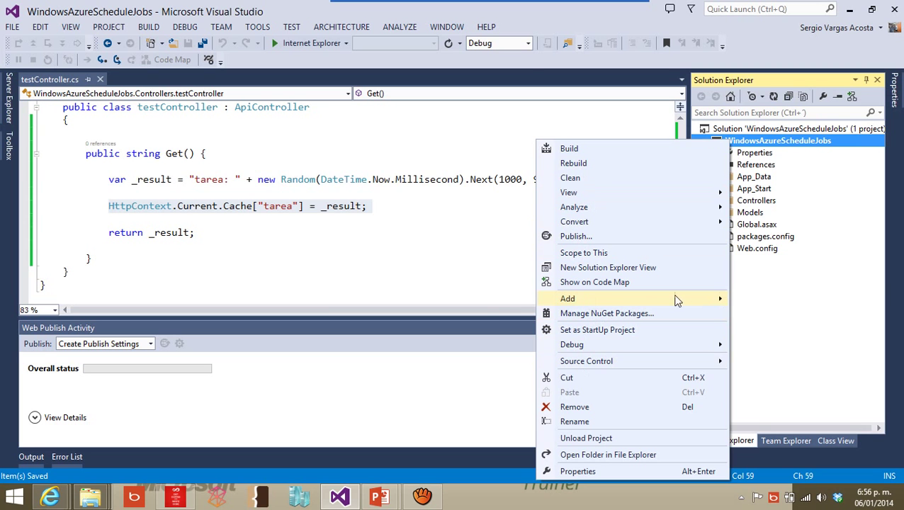
mouse_move(581, 299)
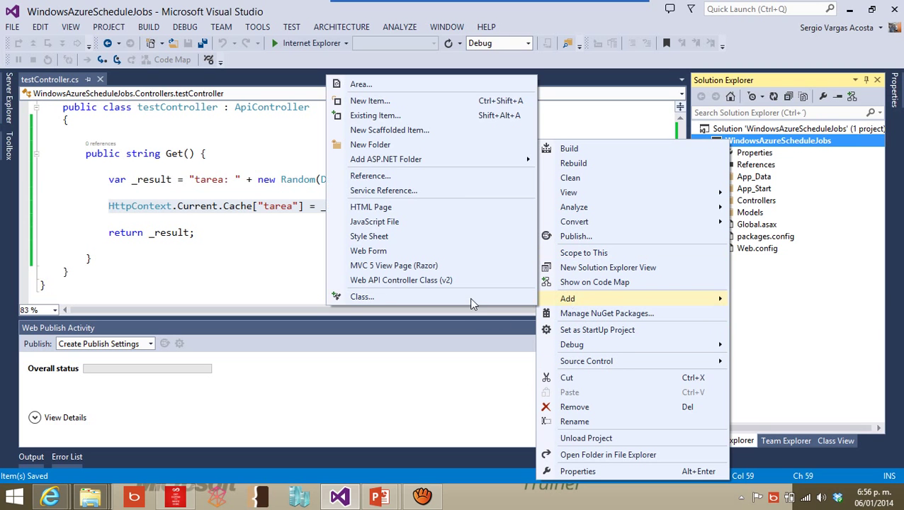
click(370, 252)
text(default)
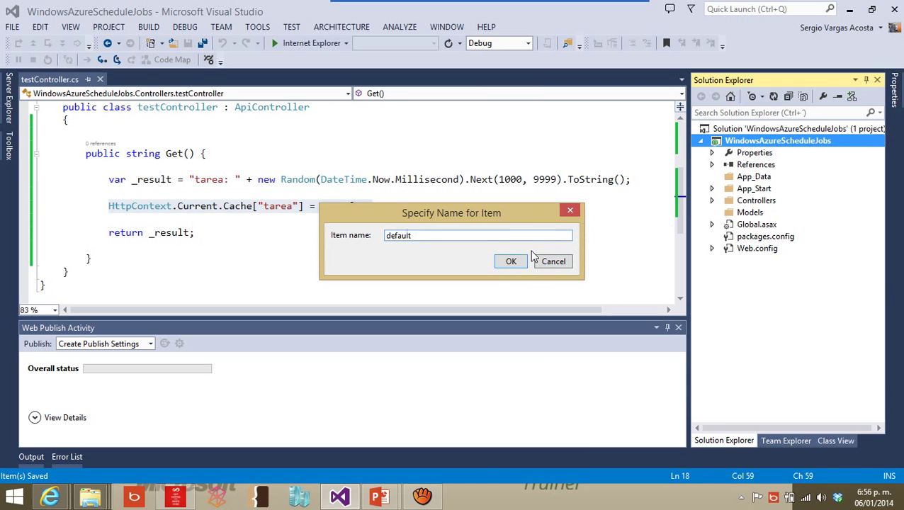
key(Return)
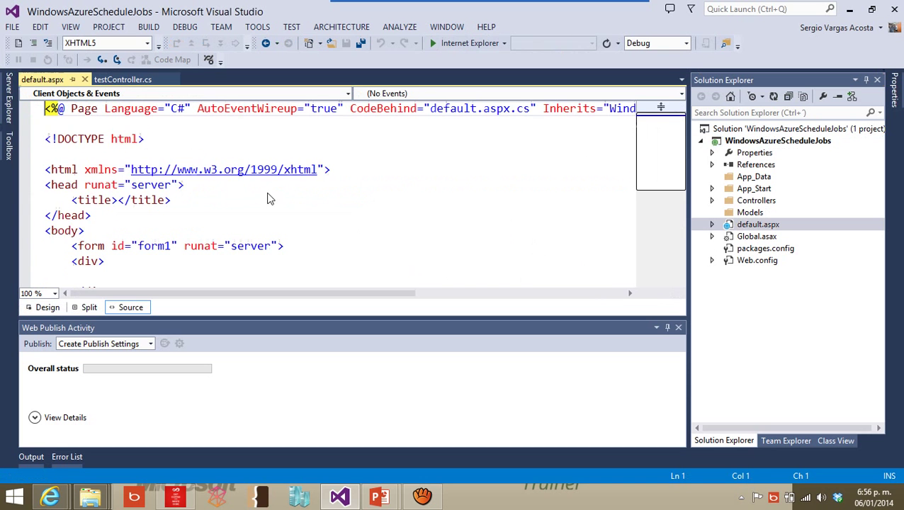
- Insert an UpdatePanel block with a ContentTemplate inside the page's div
click(142, 262)
scroll(146, 251, down, 2)
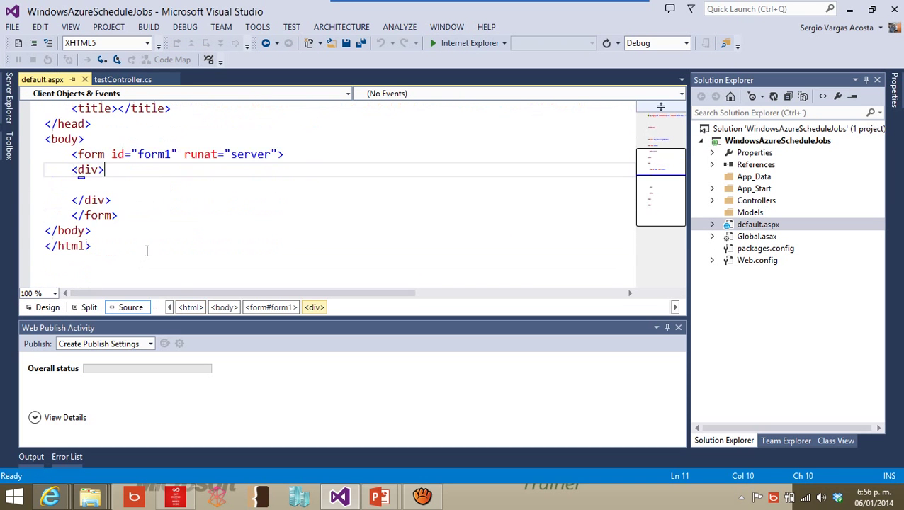
scroll(145, 248, up, 1)
click(130, 232)
key(Return)
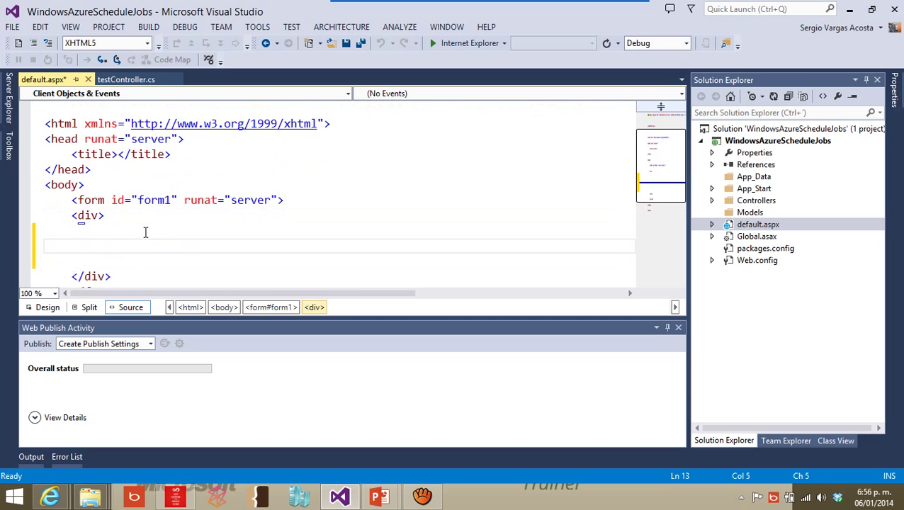
key(Return)
text(upda)
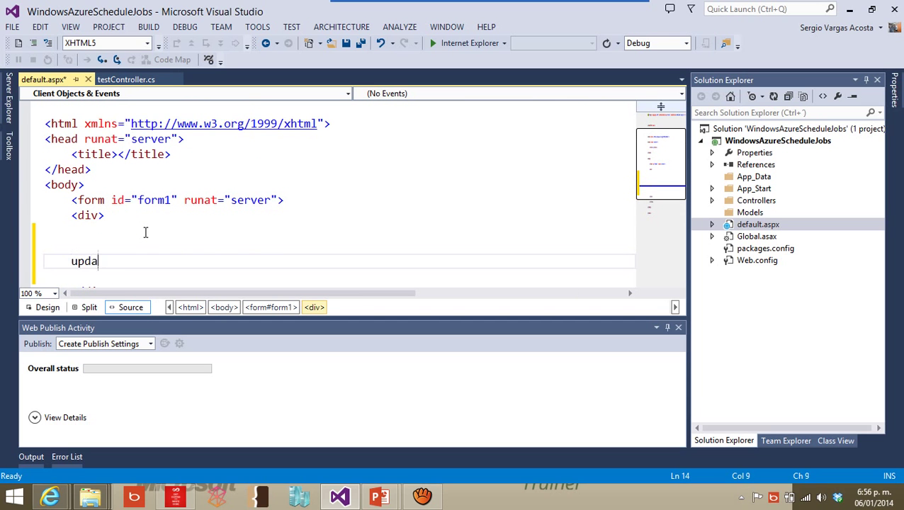
text(tepanel)
key(Tab)
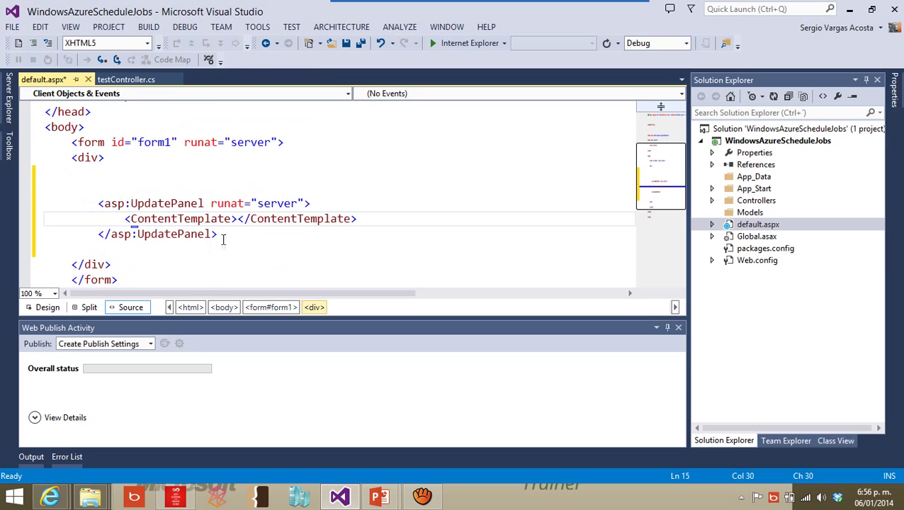
key(Return)
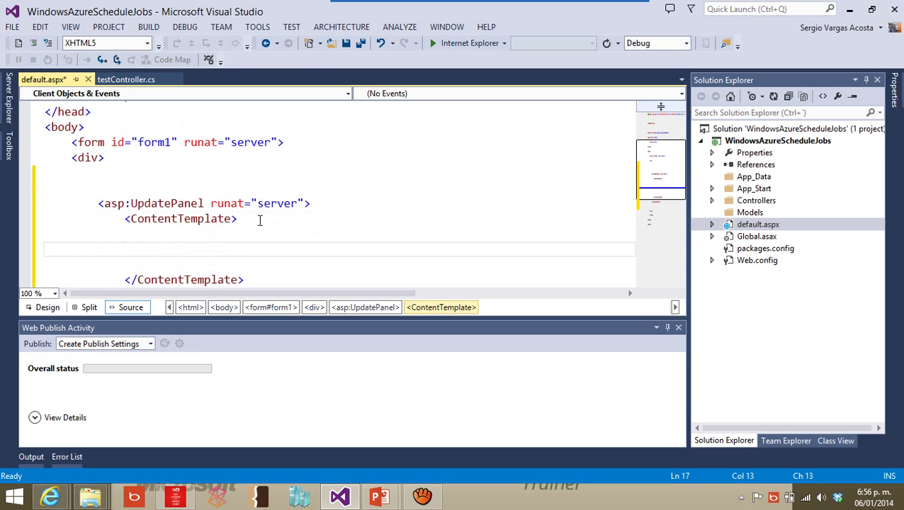
- Add an asp:Label with Text "..." and ID lblTextResult inside the ContentTemplate
text(l)
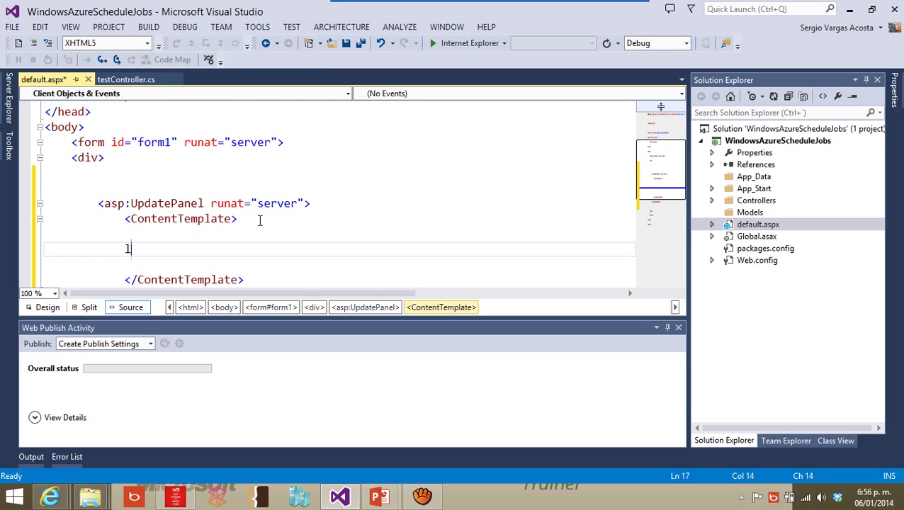
text(abel)
key(Tab)
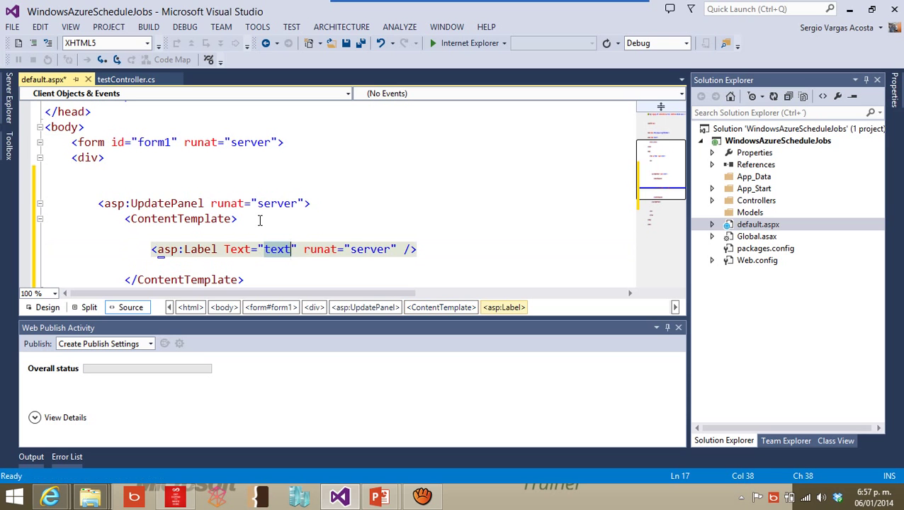
text(...)
key(Right)
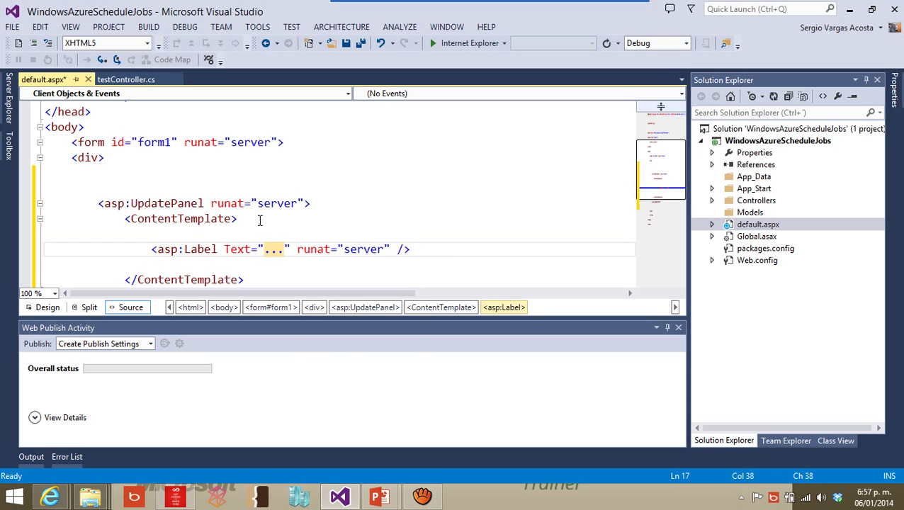
text(id=)
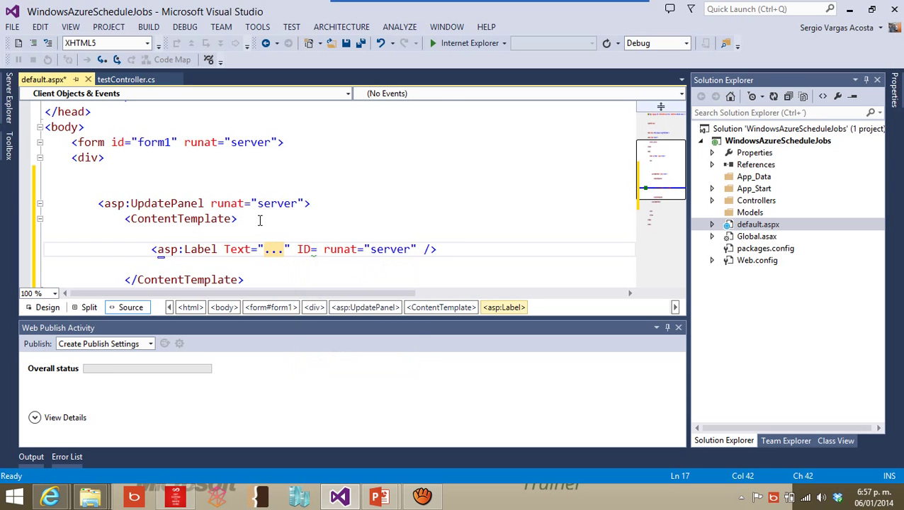
text("lbl)
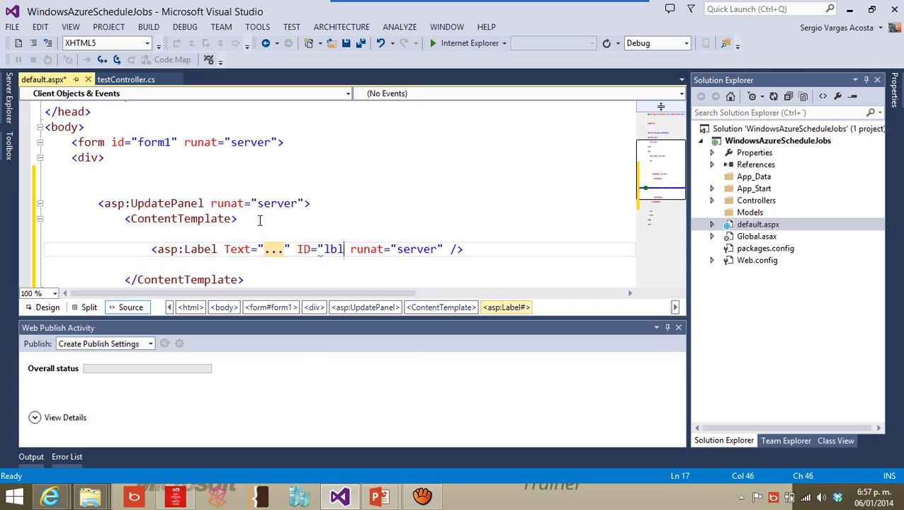
text(Text)
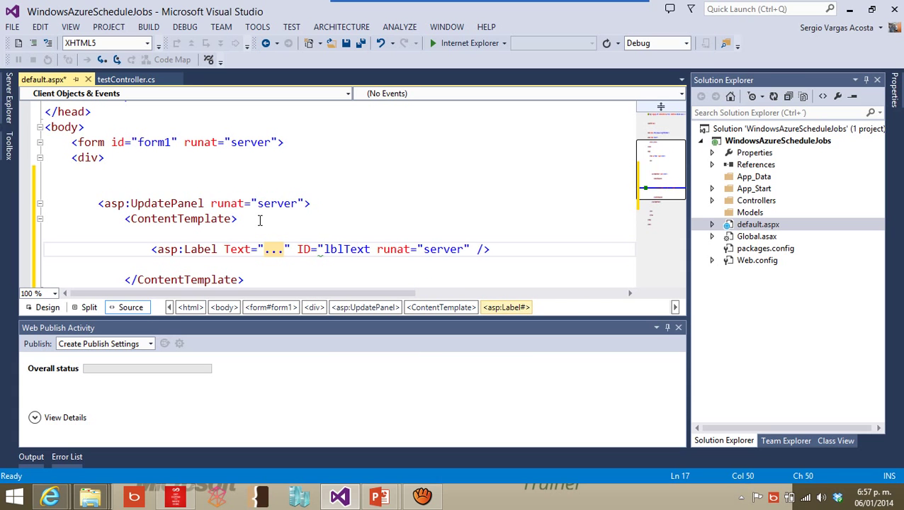
text(Result")
key(Down)
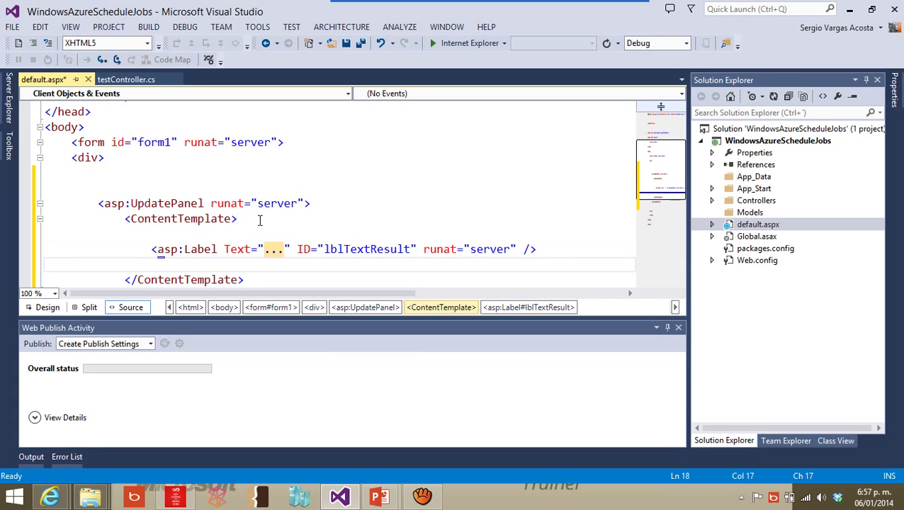
scroll(152, 185, down, 1)
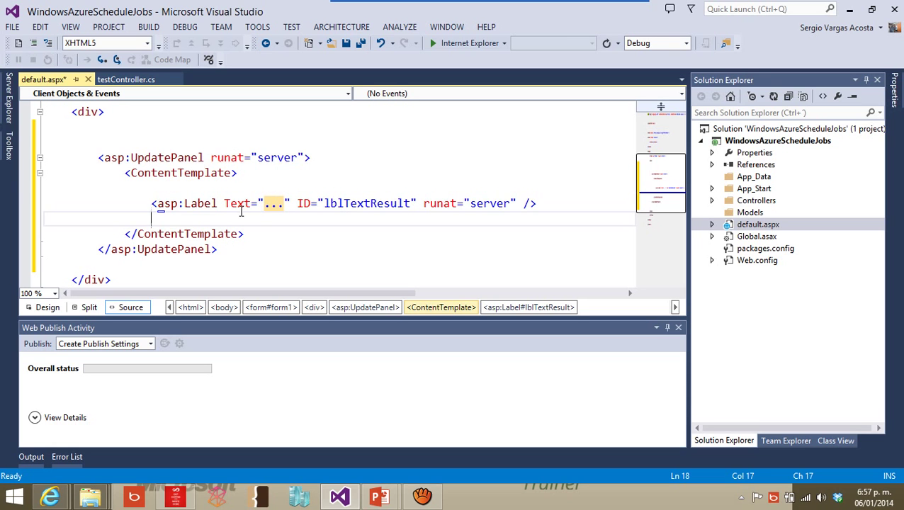
- Insert an asp:Timer opening and closing tag above the UpdatePanel
click(173, 141)
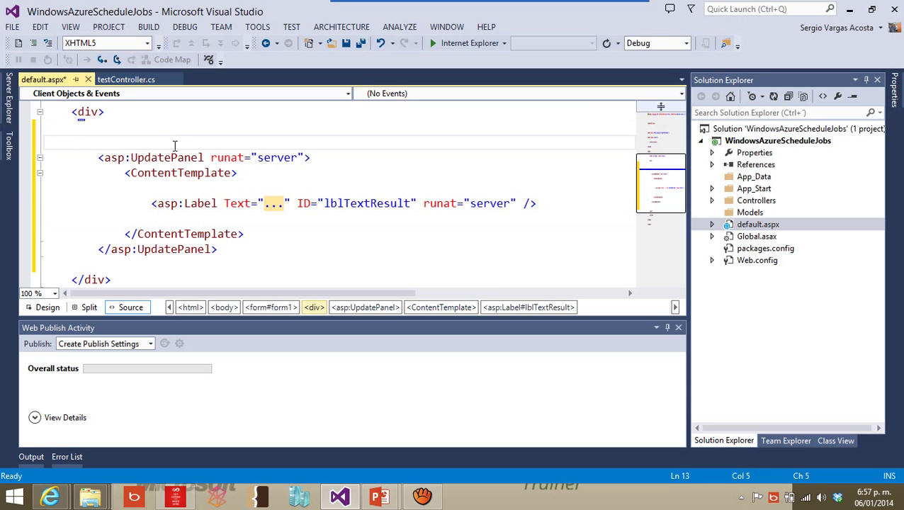
text(timer)
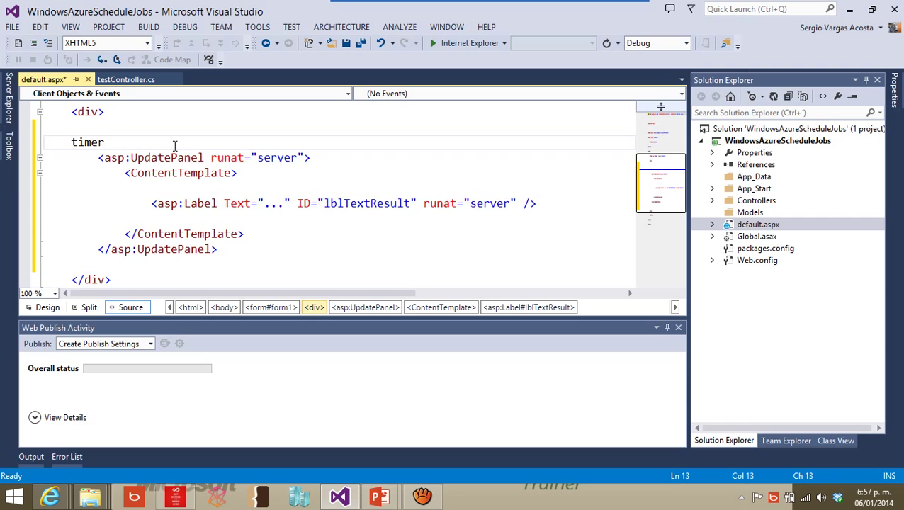
key(shift+Home)
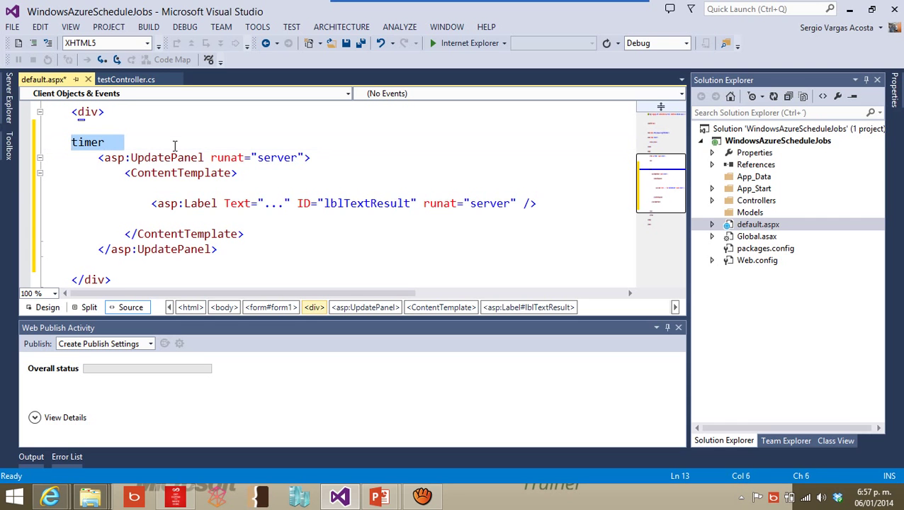
text(<asp:Time)
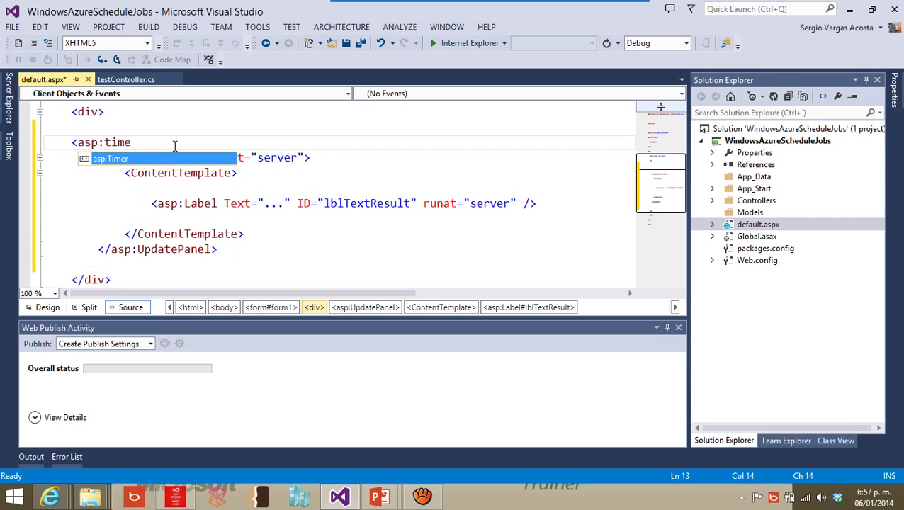
key(Tab)
text(>)
key(Return)
key(Up)
key(Right)
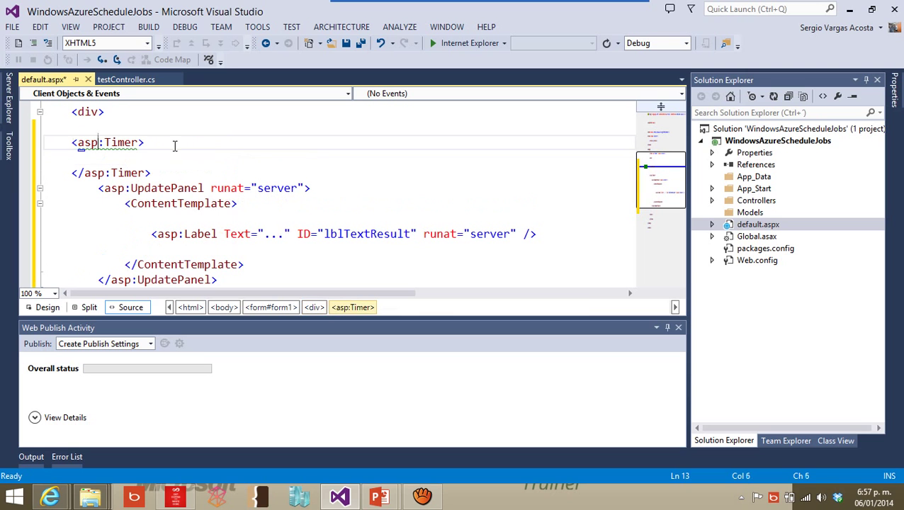
- Give the Timer ID timer1, Interval 3600 and runat server
text(id)
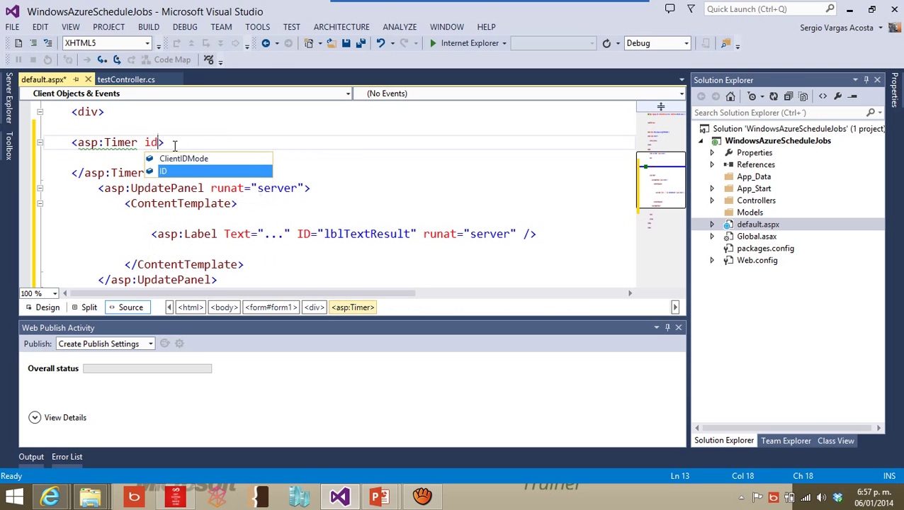
text(=")
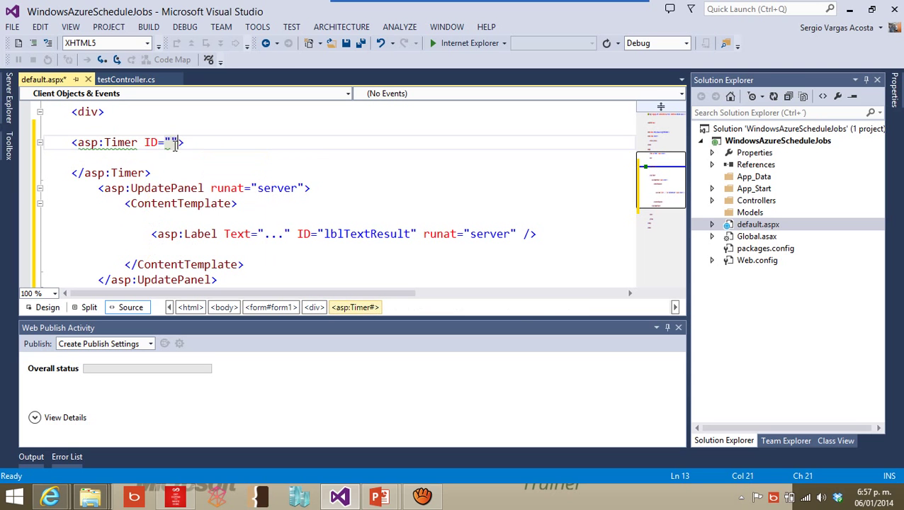
text(timer1)
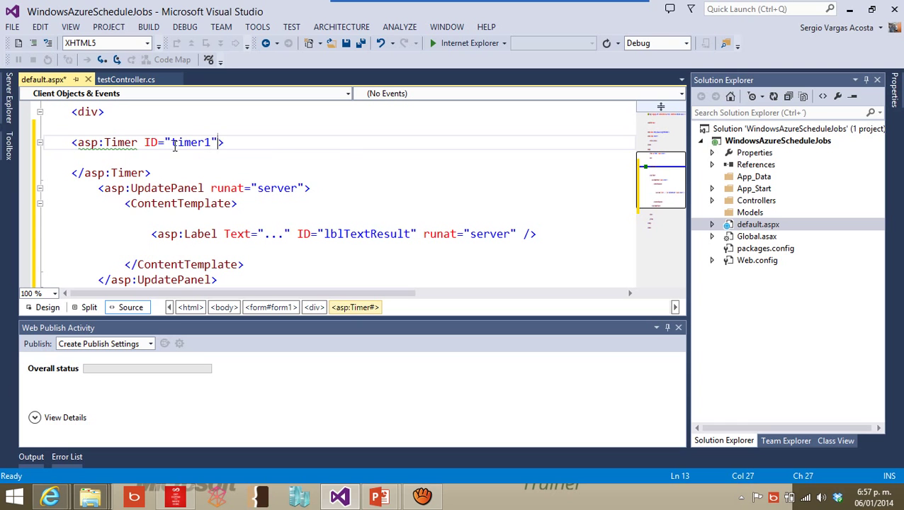
text(")
key(Down)
key(Down)
key(Down)
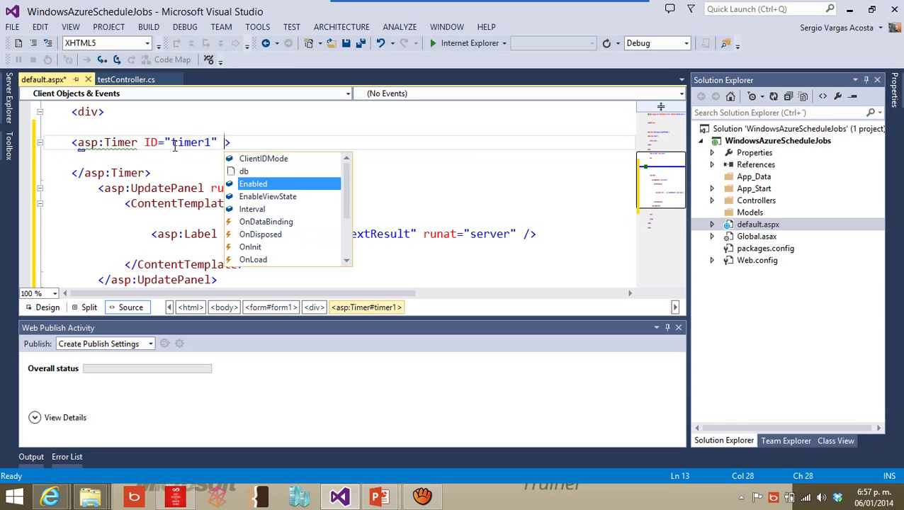
key(Down)
key(Down)
key(Down)
key(Up)
key(Tab)
text(=)
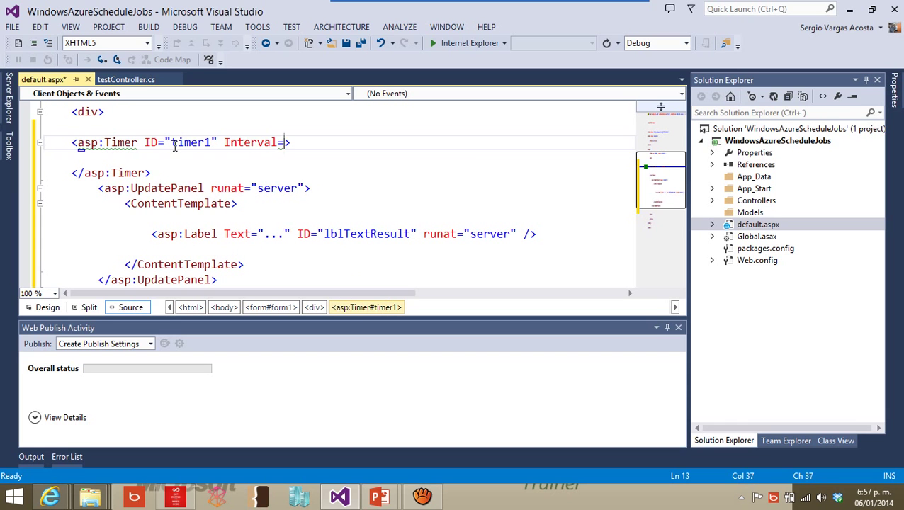
text(")
text(36)
text(00")
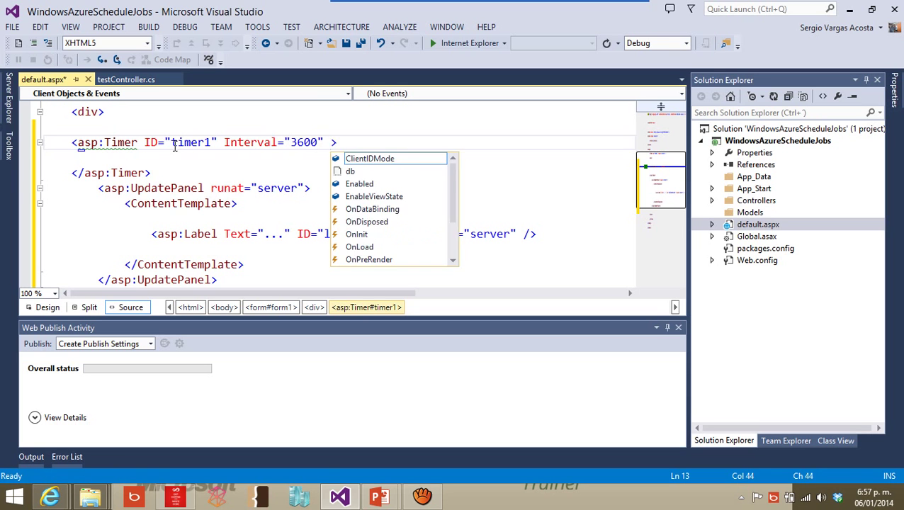
key(Down)
key(Down)
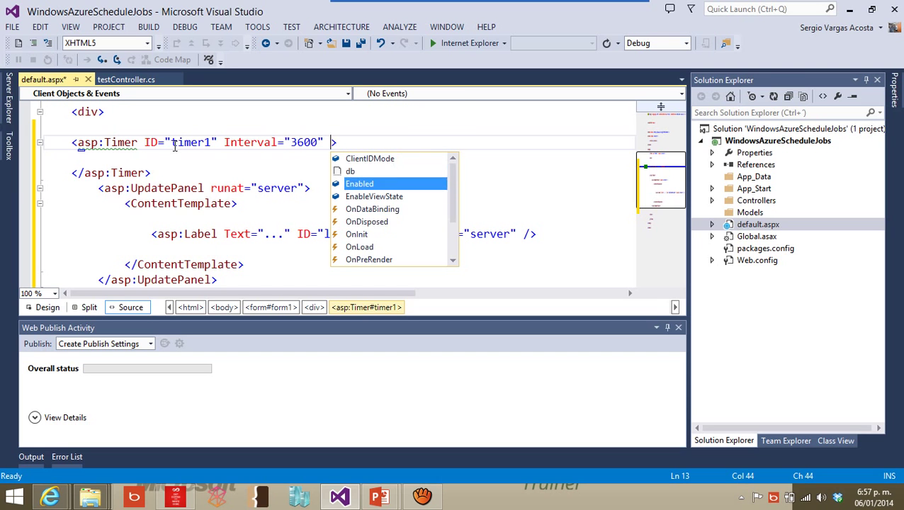
key(Down)
key(Down)
key(Down)
key(Down)
key(Down)
key(Down)
key(Down)
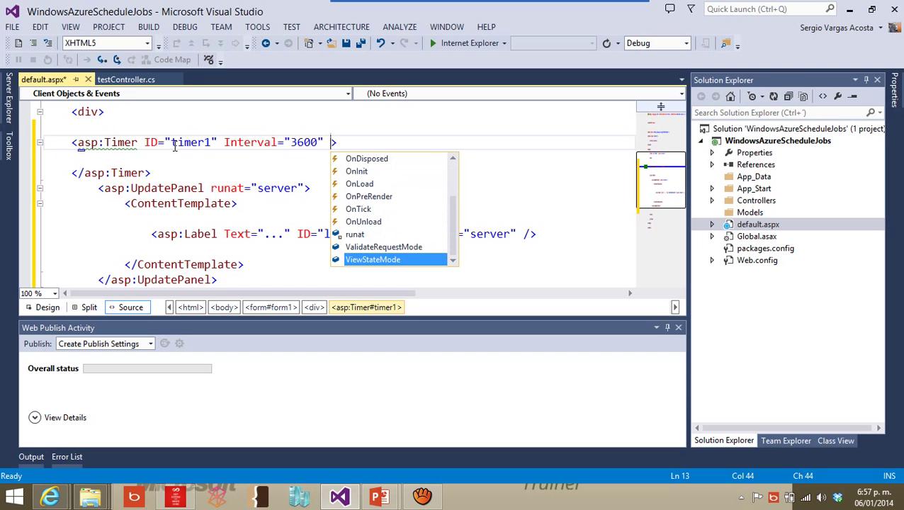
key(Up)
key(Up)
key(Up)
key(Up)
key(Up)
key(Up)
key(Up)
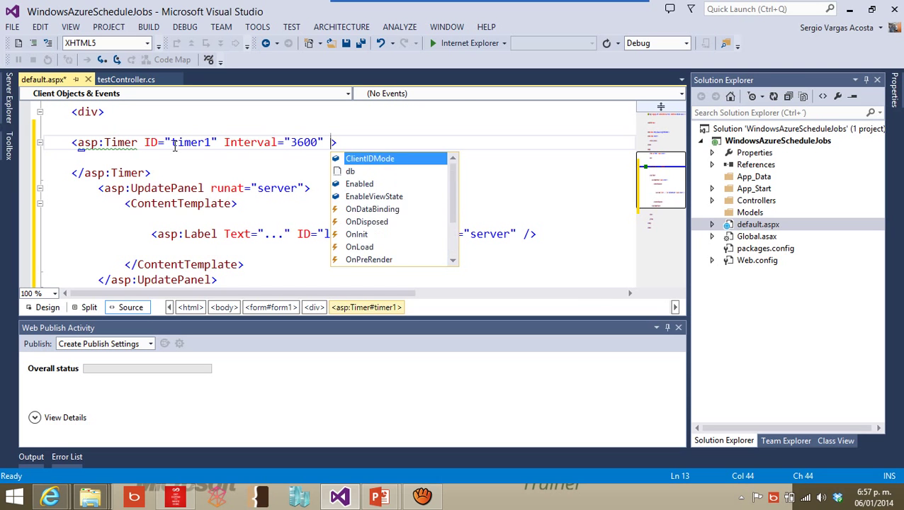
text(runat)
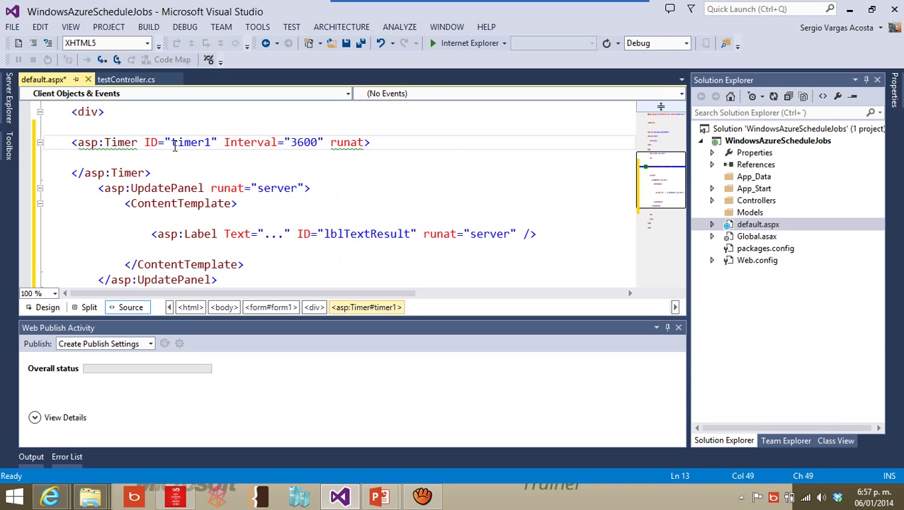
text(=)
key(Down)
key(Tab)
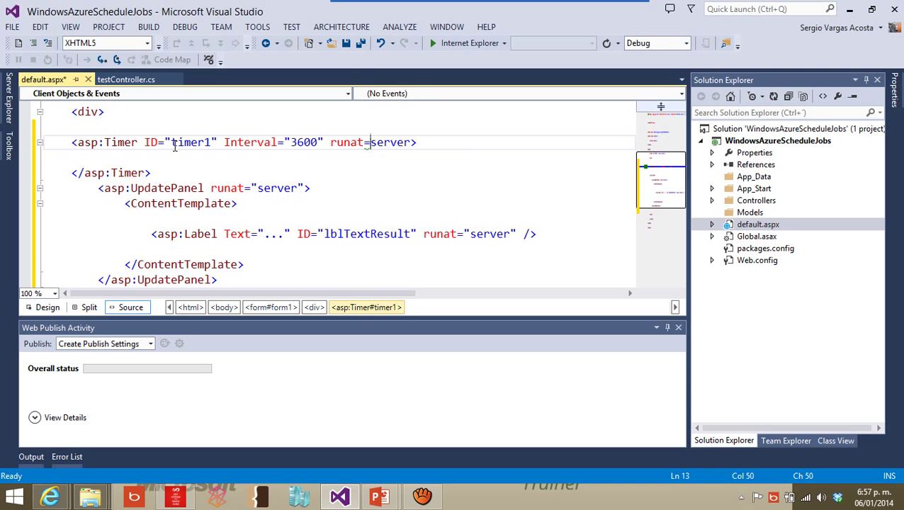
text(")
text(")
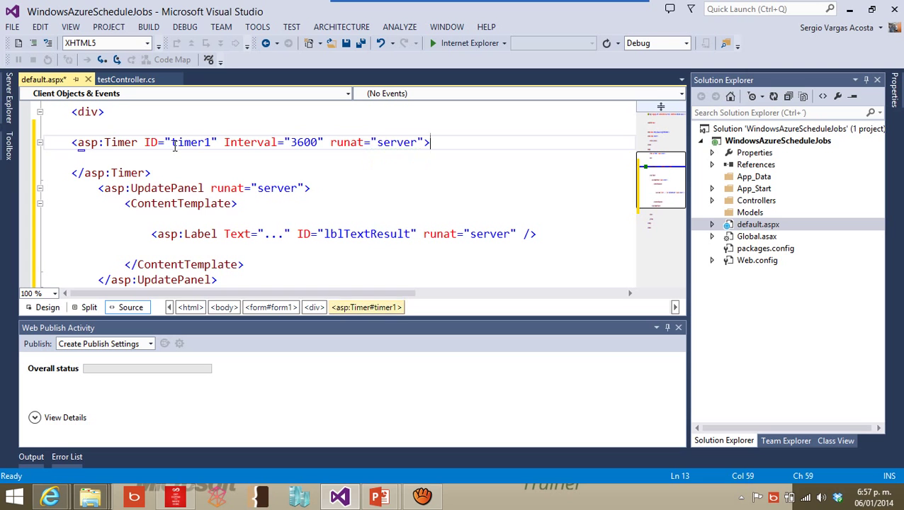
text(>)
text(<)
key(BackSpace)
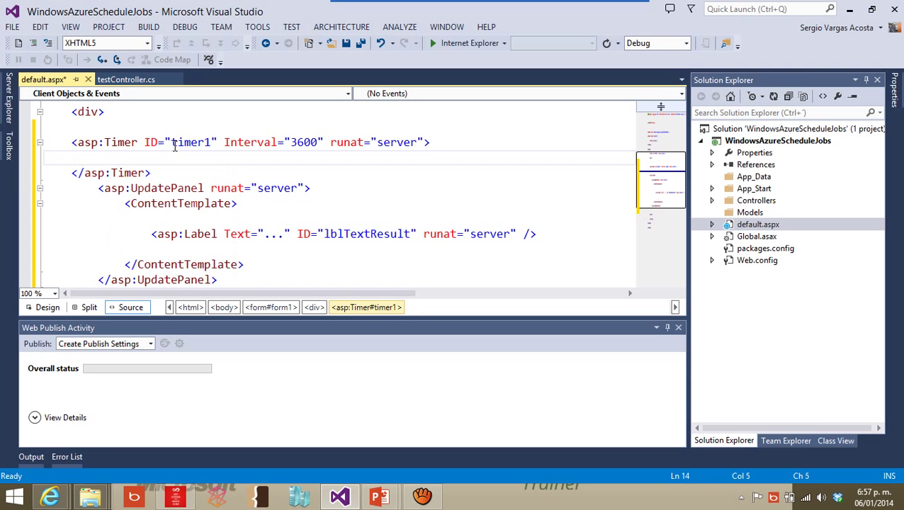
key(Up)
key(End)
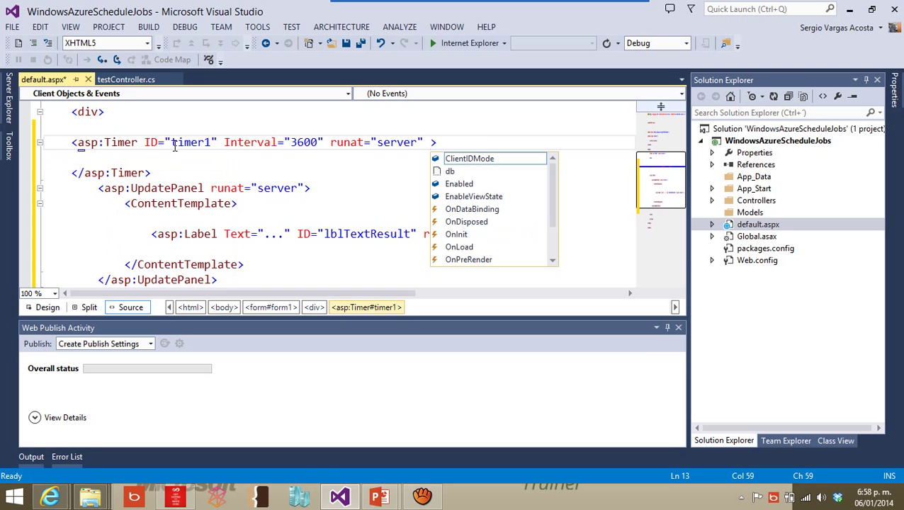
- Wire the Timer's OnTick to a new timer1_Tick handler and jump to it in code-behind
text(OnT)
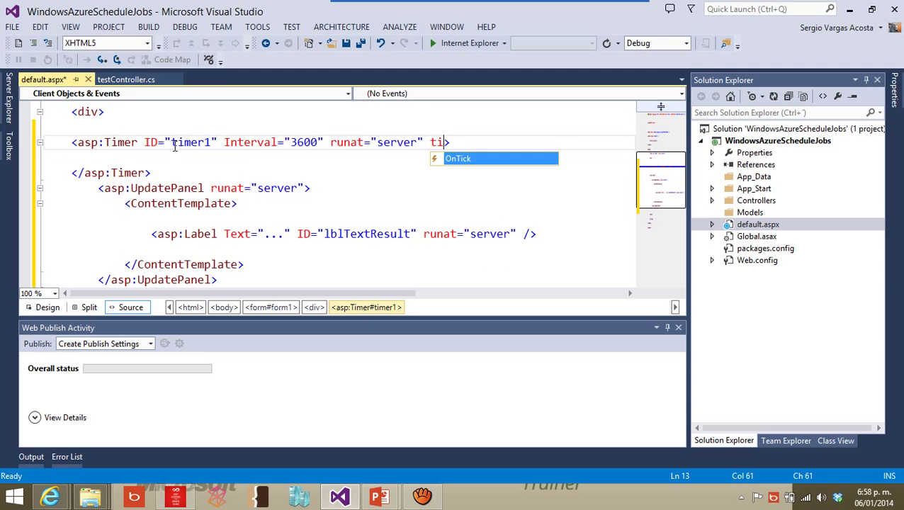
key(Tab)
text(=)
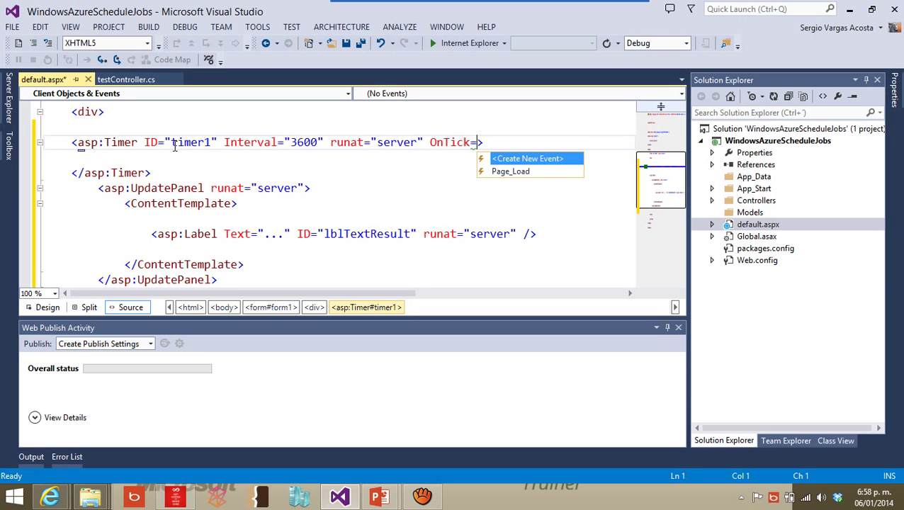
key(Escape)
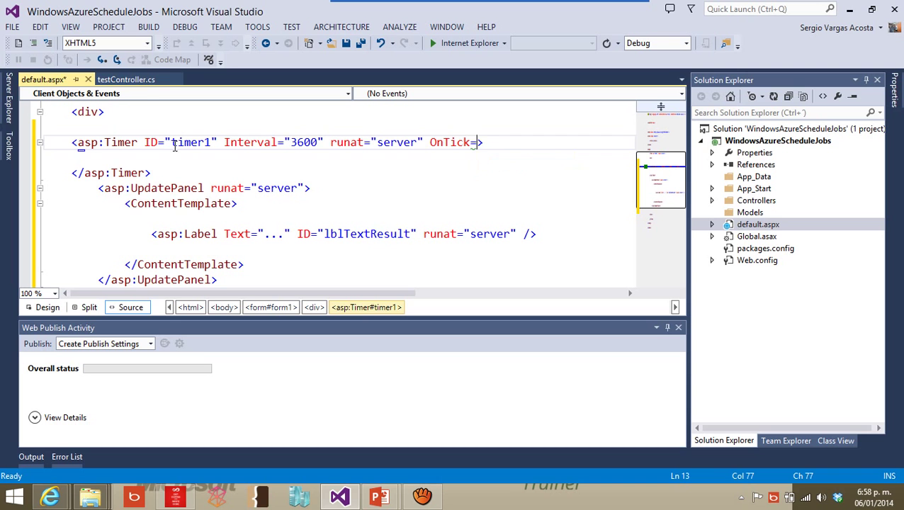
text(")
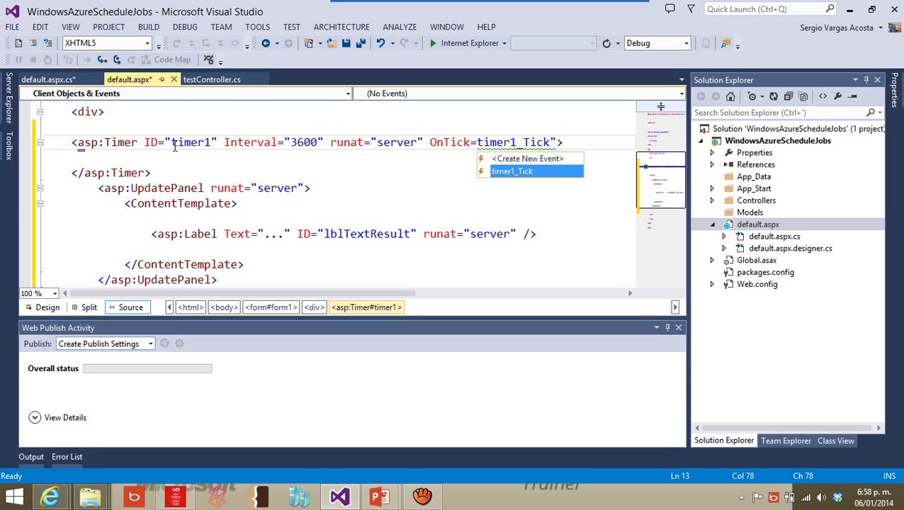
key(ctrl+Left)
key(ctrl+Left)
text(")
key(Right)
key(Right)
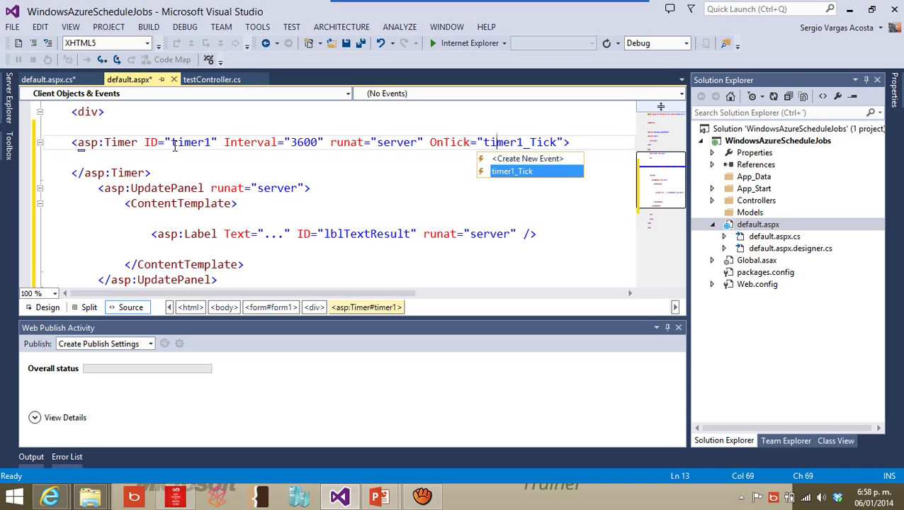
key(Right)
key(Right)
key(Right)
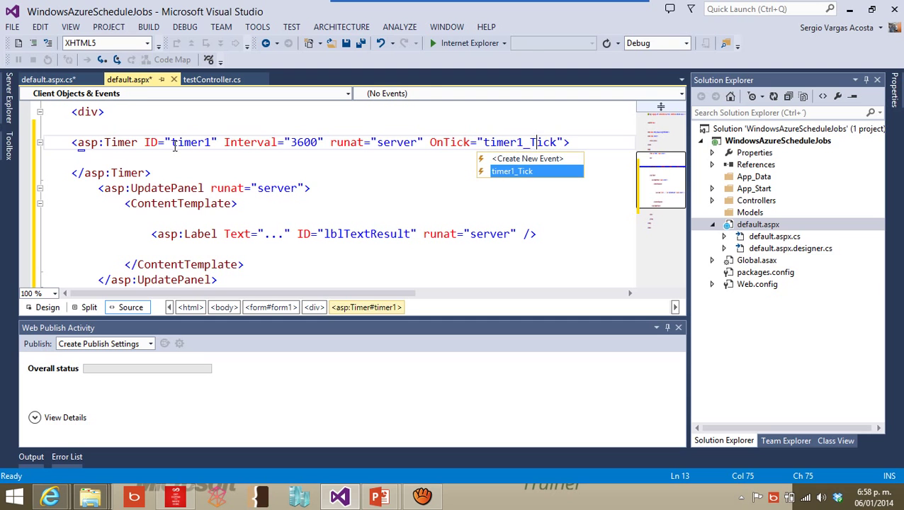
key(Escape)
key(F7)
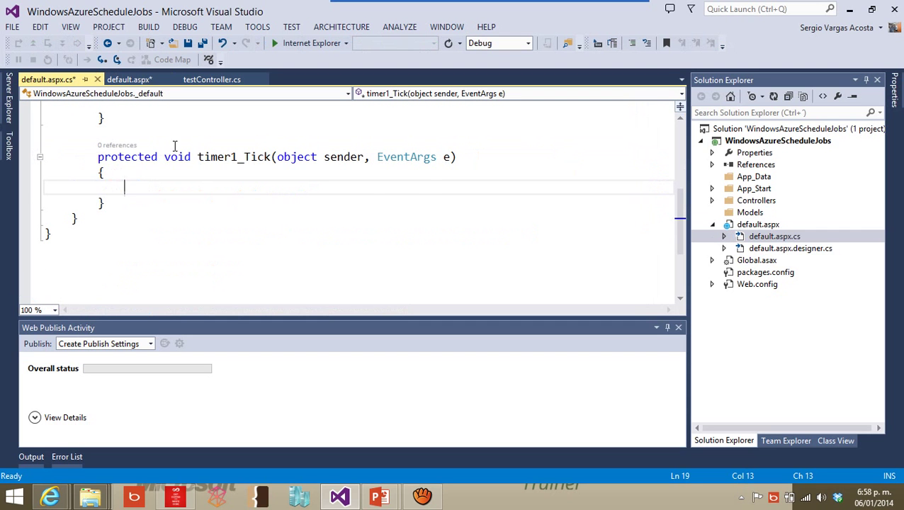
- In timer1_Tick, set lblTextResult.Text to HttpContext.Current.Cache["tarea"] and save
text(HttpContext.Current.Cache["tarea"] = _result;)
key(ctrl+Left)
key(ctrl+Left)
key(ctrl+Left)
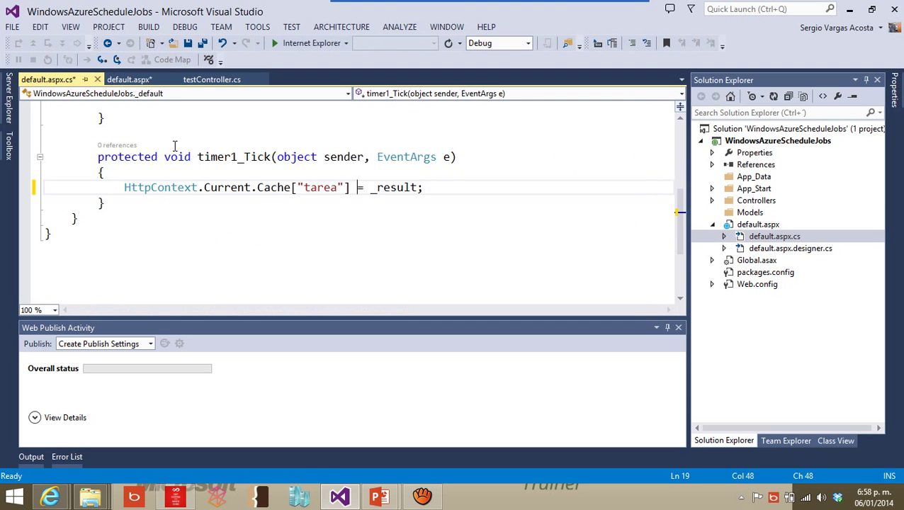
key(ctrl+shift+Right)
key(ctrl+shift+Right)
key(Delete)
click(122, 190)
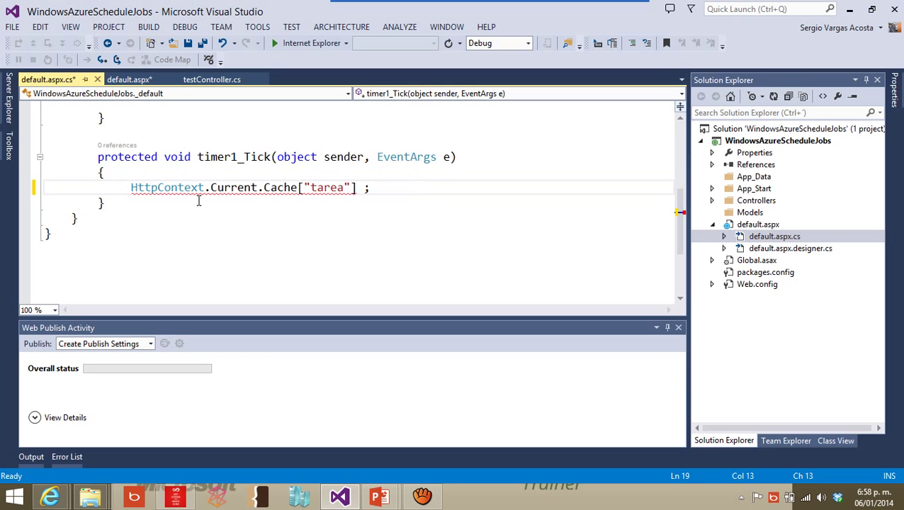
text(lbl)
key(Tab)
text(.text)
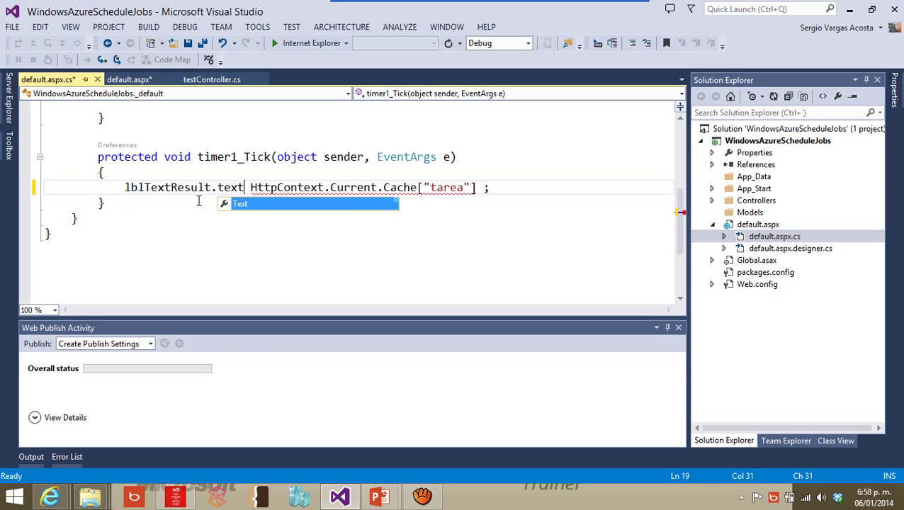
text( =)
key(ctrl+k)
key(ctrl+d)
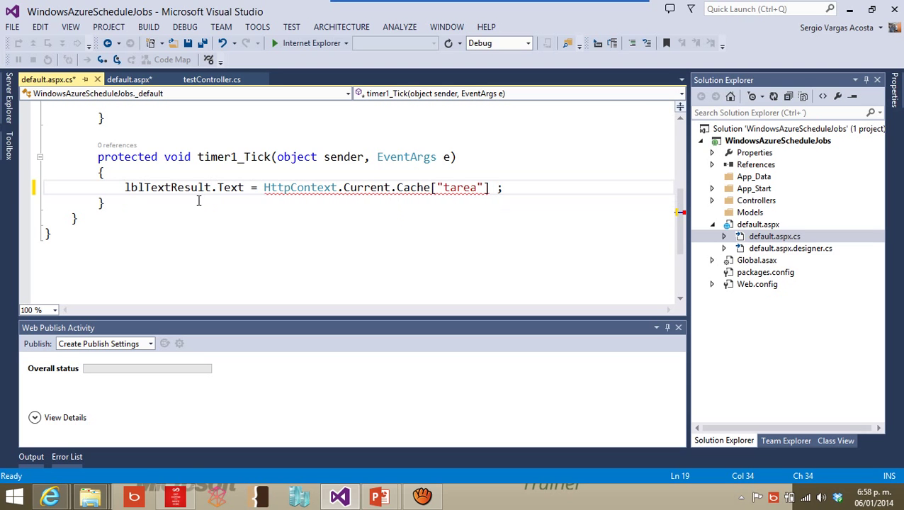
key(ctrl+s)
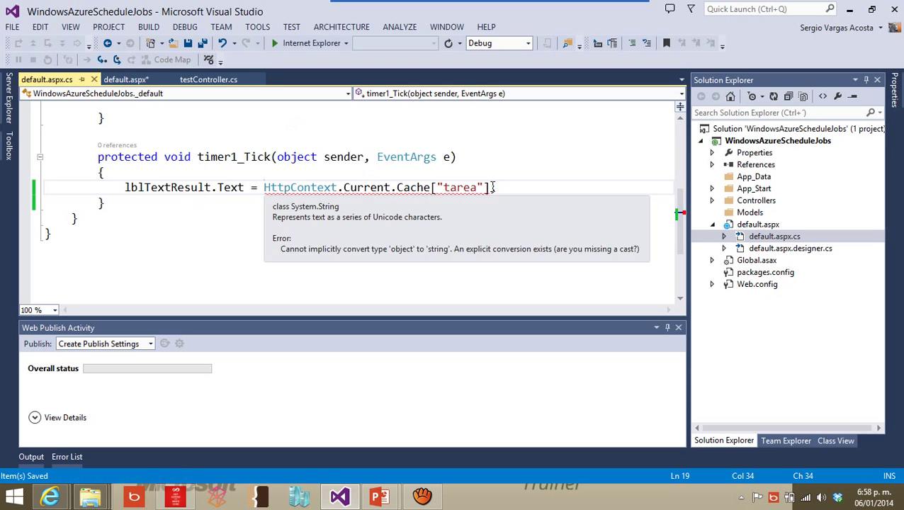
- Append .ToString() to the cache lookup and save all files
click(498, 187)
text(.t)
key(Tab)
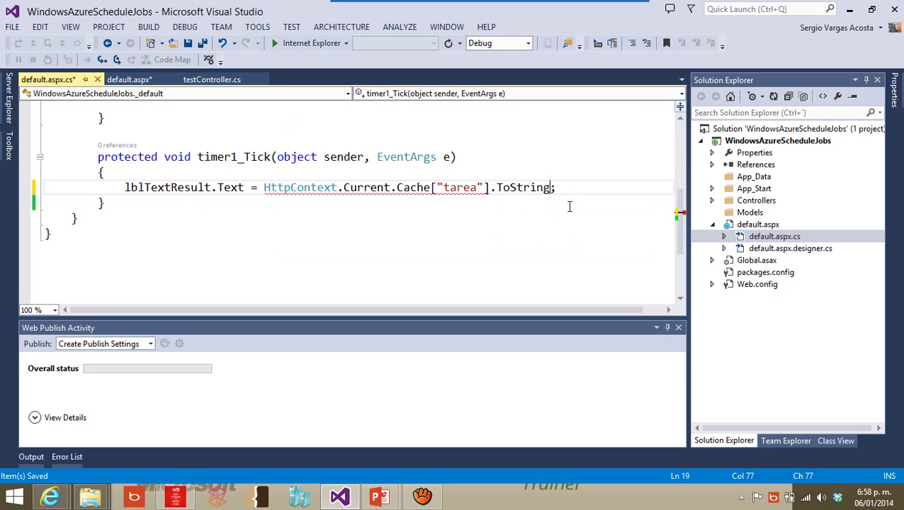
text(())
scroll(290, 214, up, 2)
click(217, 206)
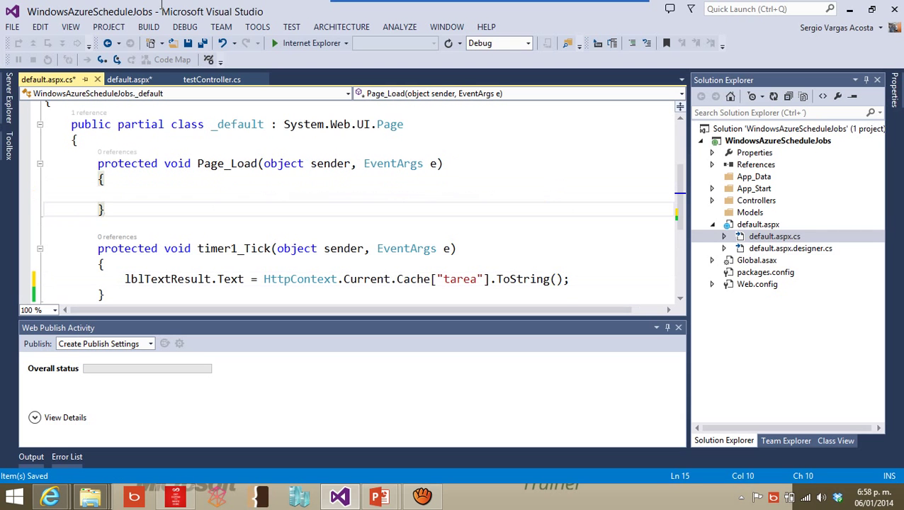
click(203, 43)
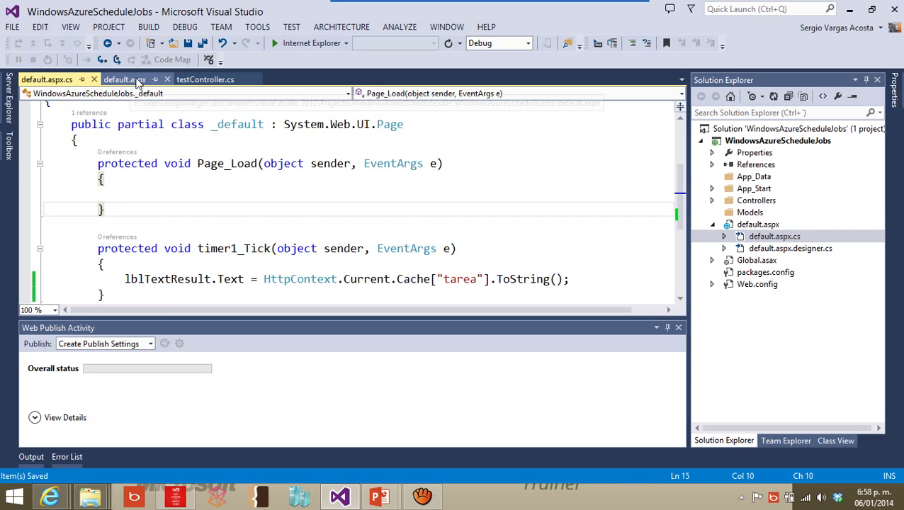
- Return to the default.aspx markup and insert a blank line below the opening div
click(132, 83)
scroll(257, 207, down, 2)
scroll(329, 207, up, 2)
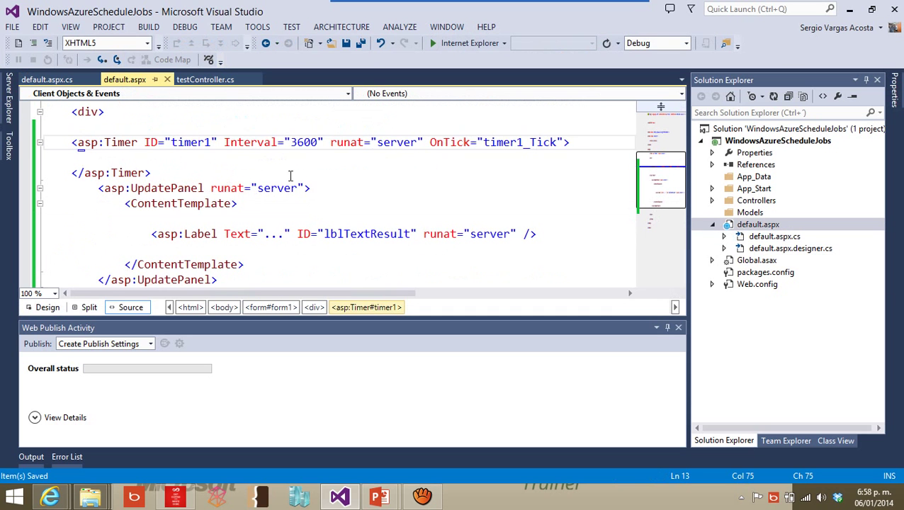
scroll(312, 212, down, 2)
scroll(382, 221, up, 2)
scroll(213, 177, up, 1)
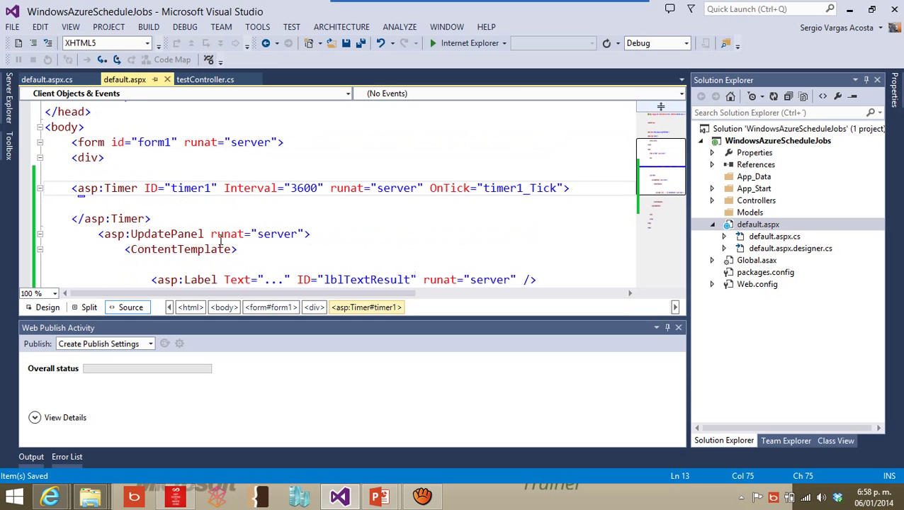
scroll(239, 204, down, 1)
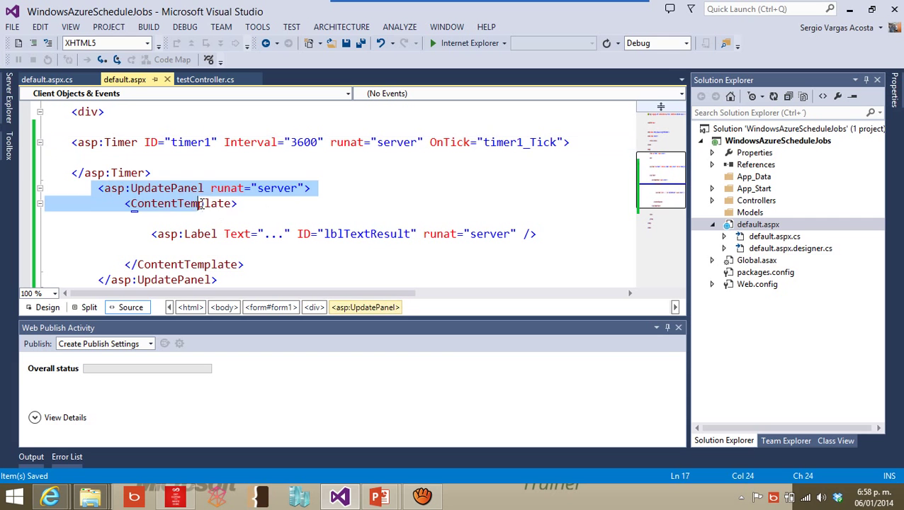
drag(92, 187, 243, 204)
scroll(124, 159, up, 2)
click(156, 218)
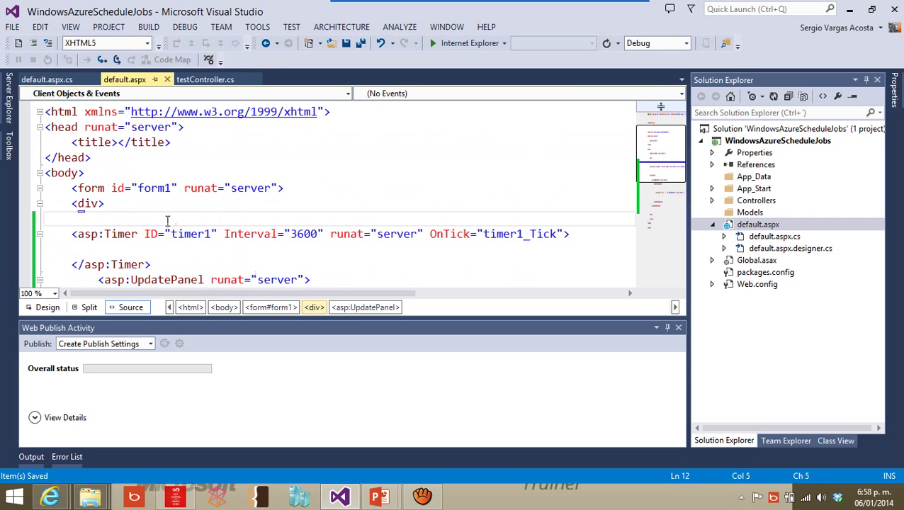
scroll(329, 237, down, 1)
key(Return)
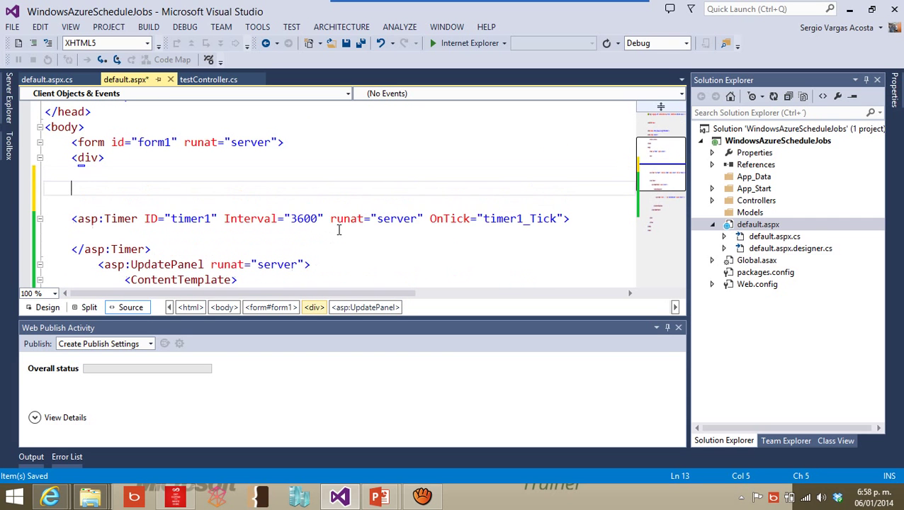
- Type and then delete a ScriptManager tag, and show the Toolbox with Ctrl+Alt+X instead
text(<asp:)
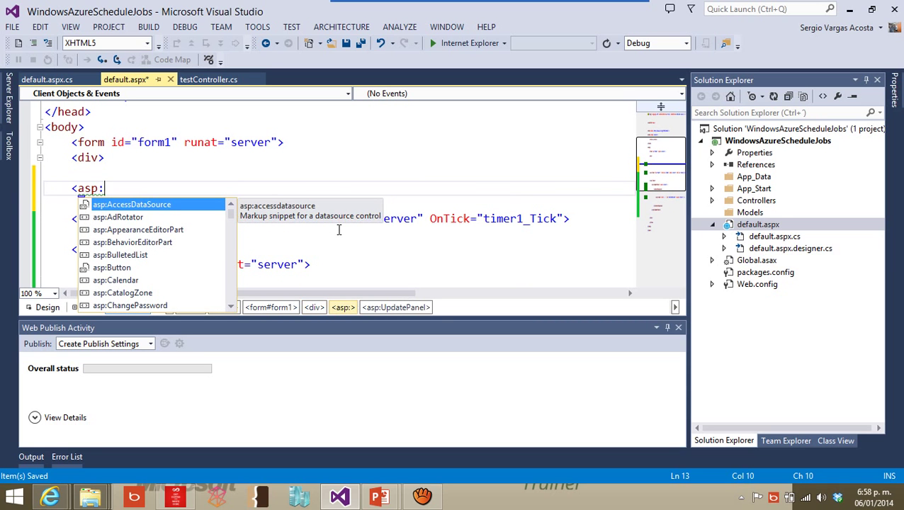
key(BackSpace)
key(BackSpace)
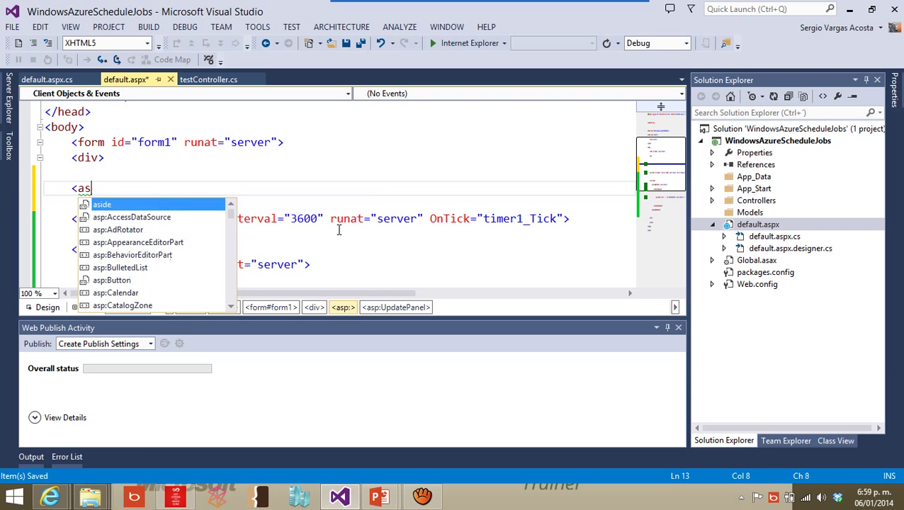
key(BackSpace)
key(BackSpace)
key(BackSpace)
text(scrip)
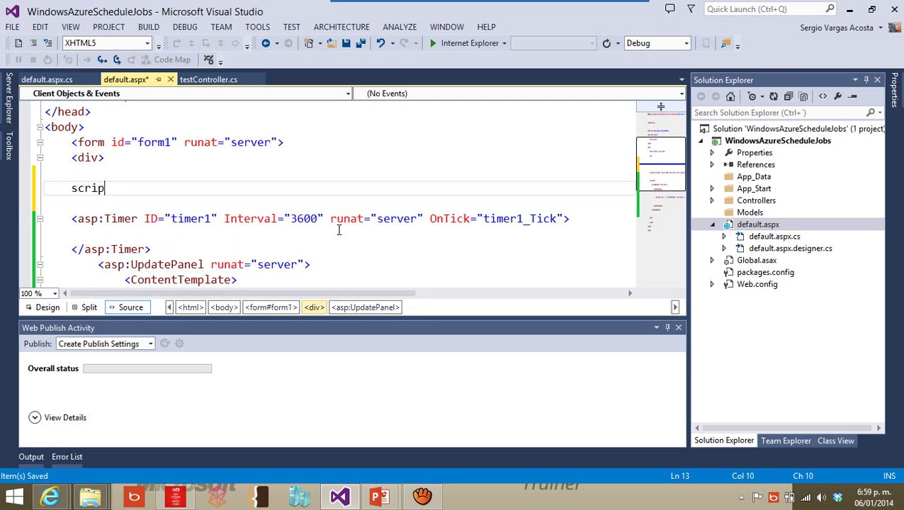
text(tmanager)
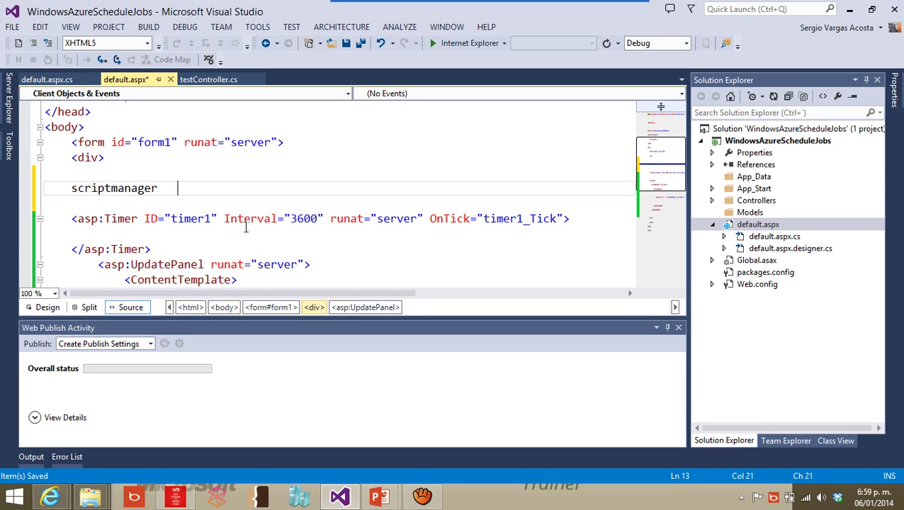
click(113, 187)
key(Home)
key(shift+End)
text(Scrtip)
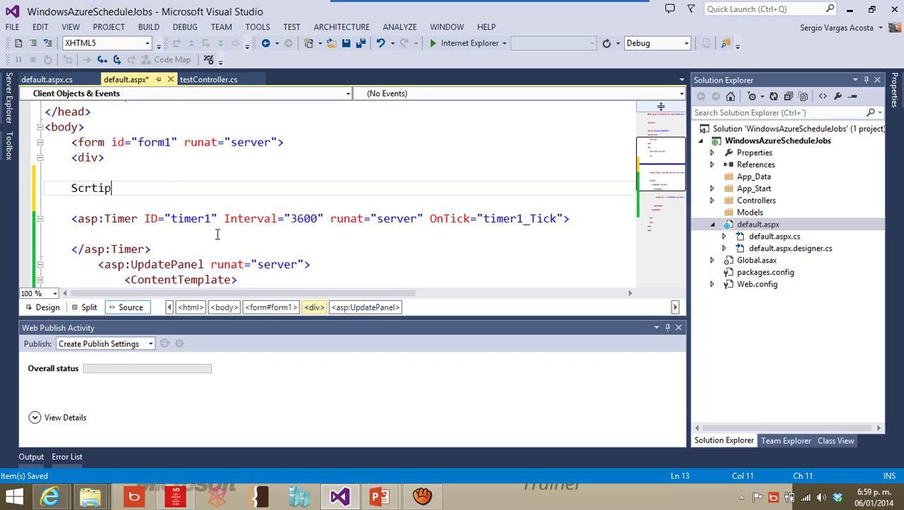
key(BackSpace)
key(BackSpace)
key(BackSpace)
text(iptM)
text(anager)
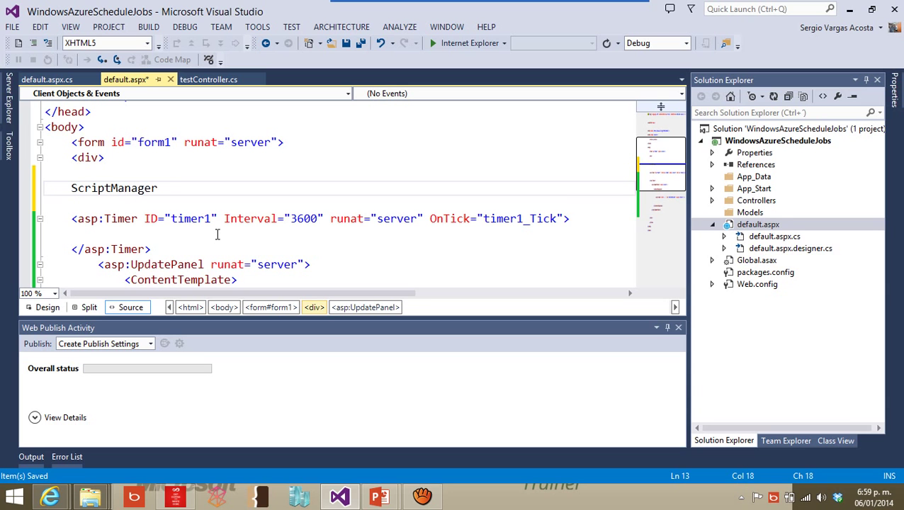
key(Tab)
key(ctrl+BackSpace)
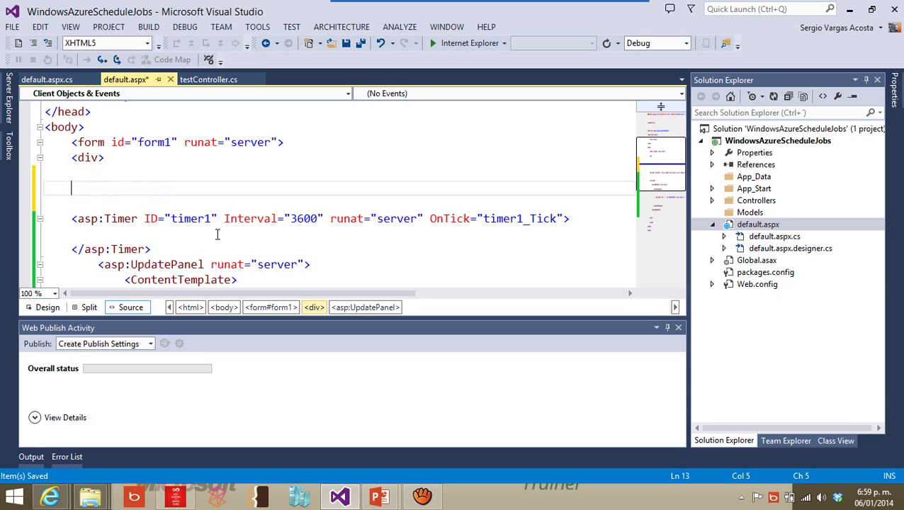
key(ctrl+alt+x)
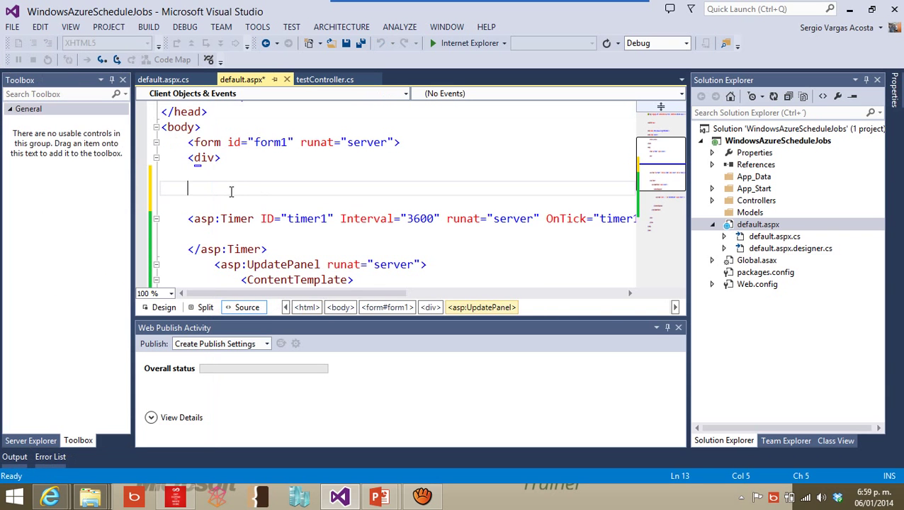
- Drag the AJAX Extensions ScriptManager onto the blank line above timer1 and save default.aspx
click(125, 235)
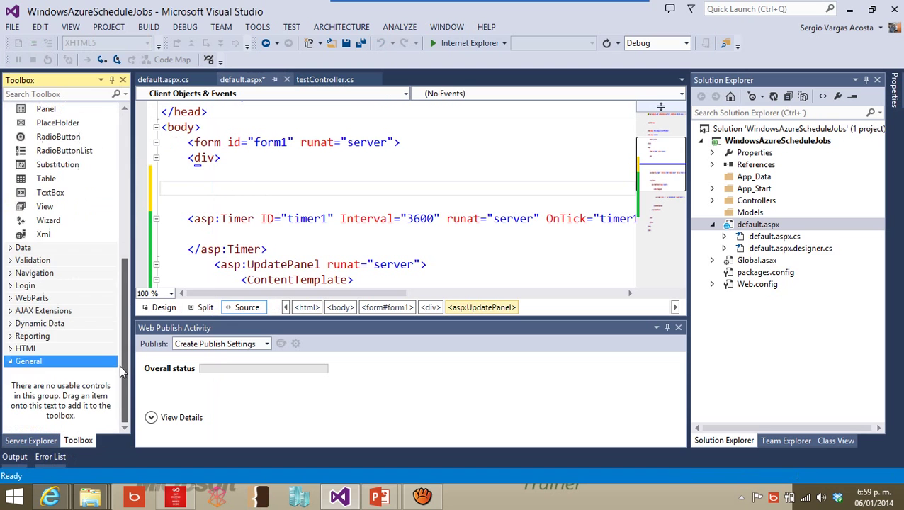
click(43, 311)
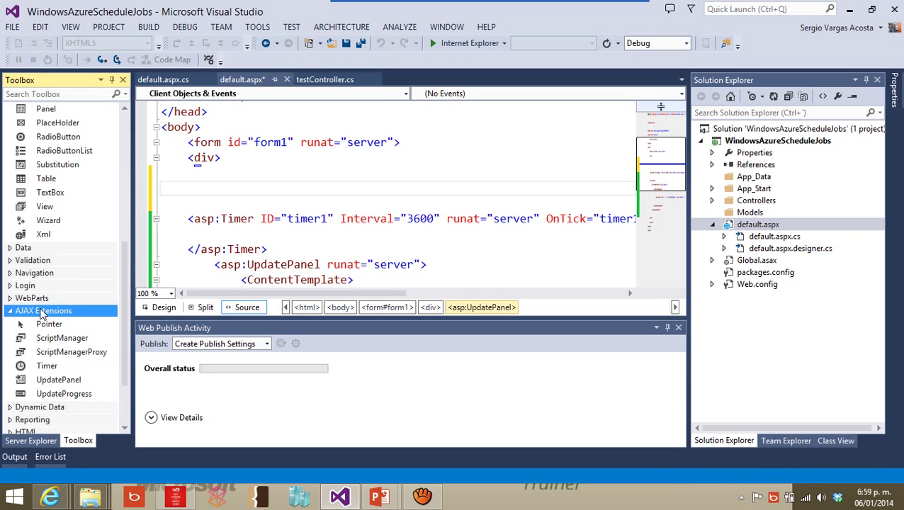
click(64, 338)
drag(140, 340, 208, 189)
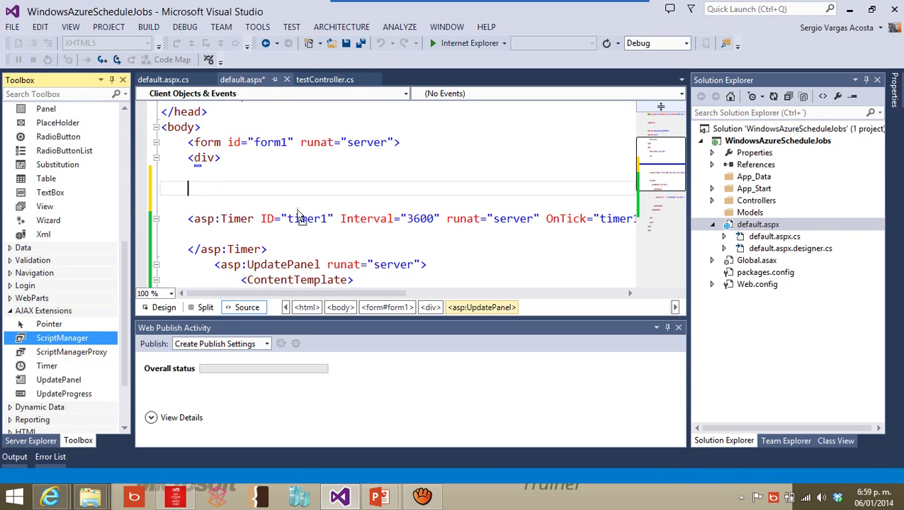
key(Home)
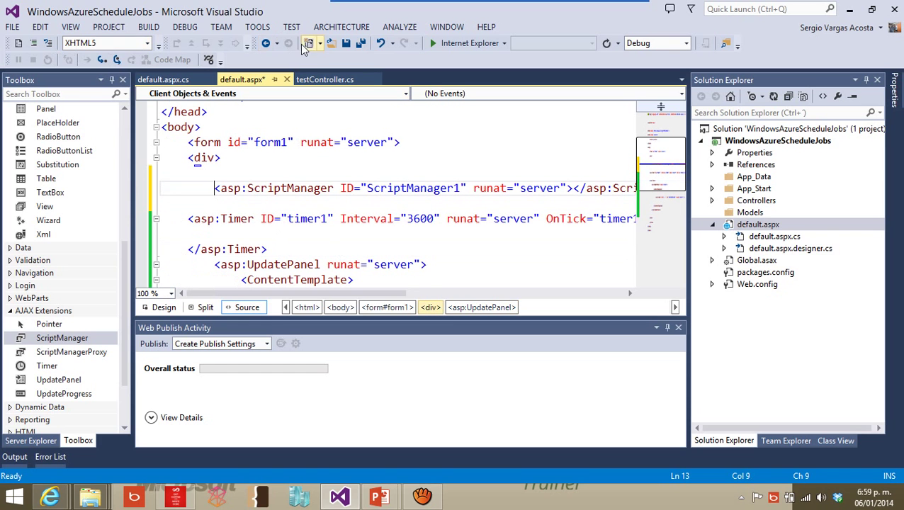
click(361, 43)
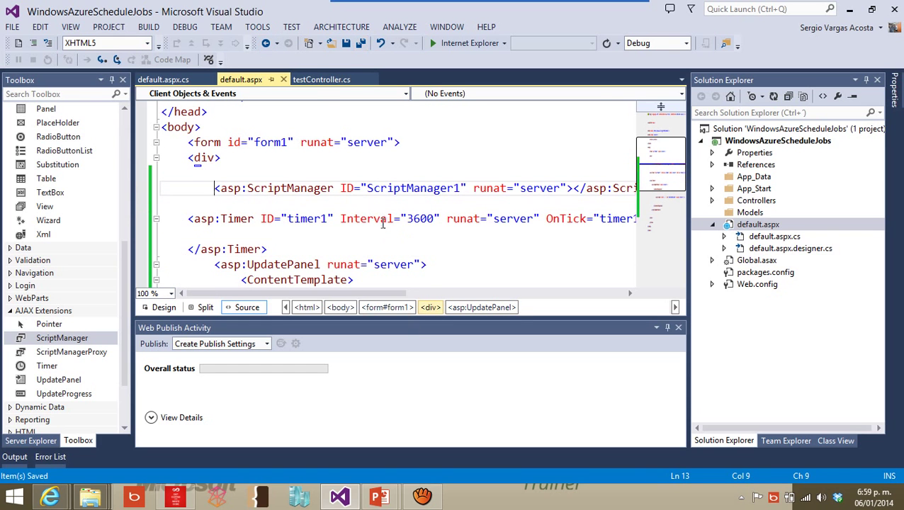
scroll(376, 219, down, 2)
click(429, 218)
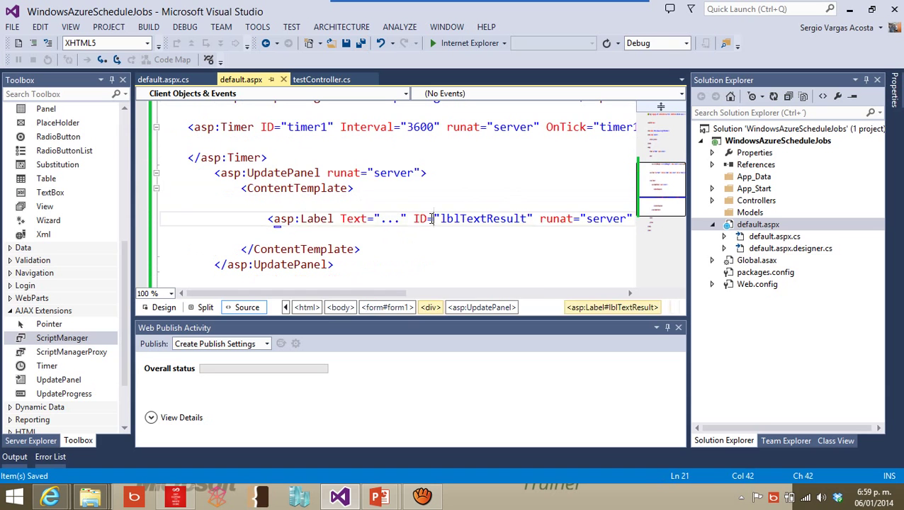
- Prefix the label text in timer1_Tick with "Generado :" in default.aspx.cs and save
double_click(774, 236)
scroll(355, 224, down, 2)
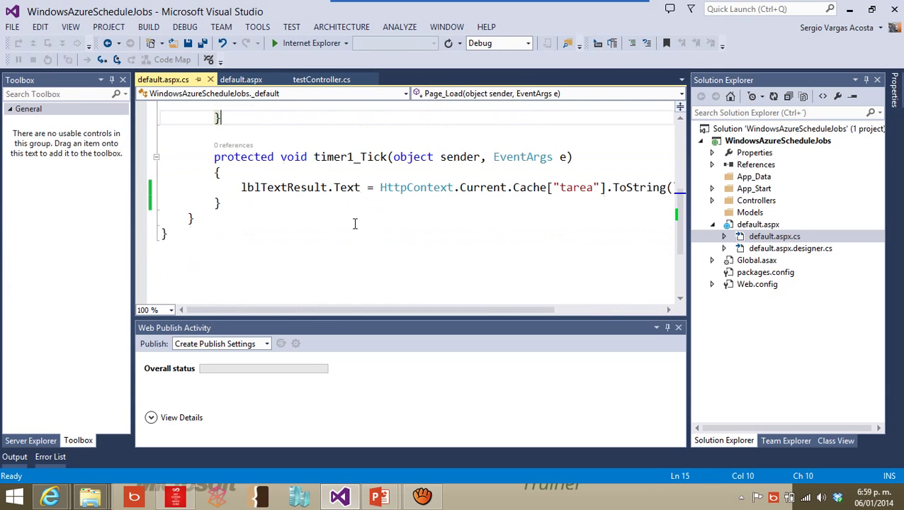
click(377, 187)
text("")
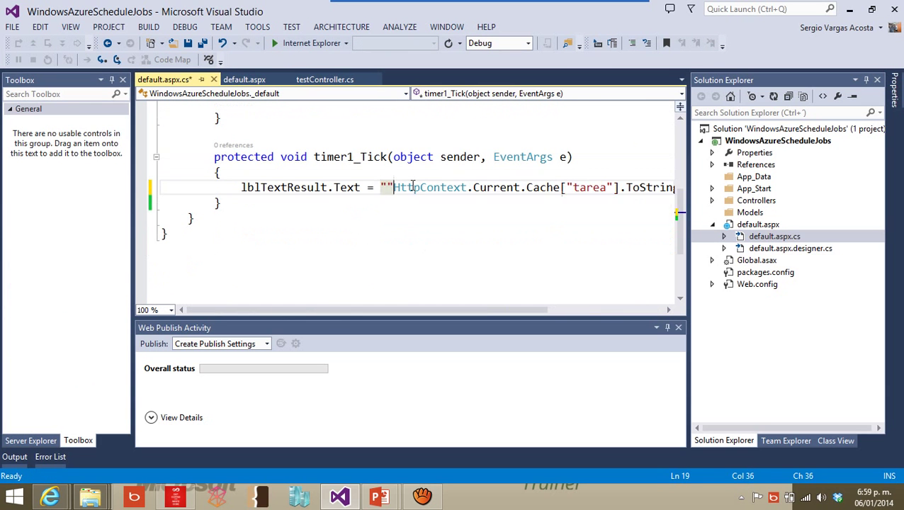
text( +)
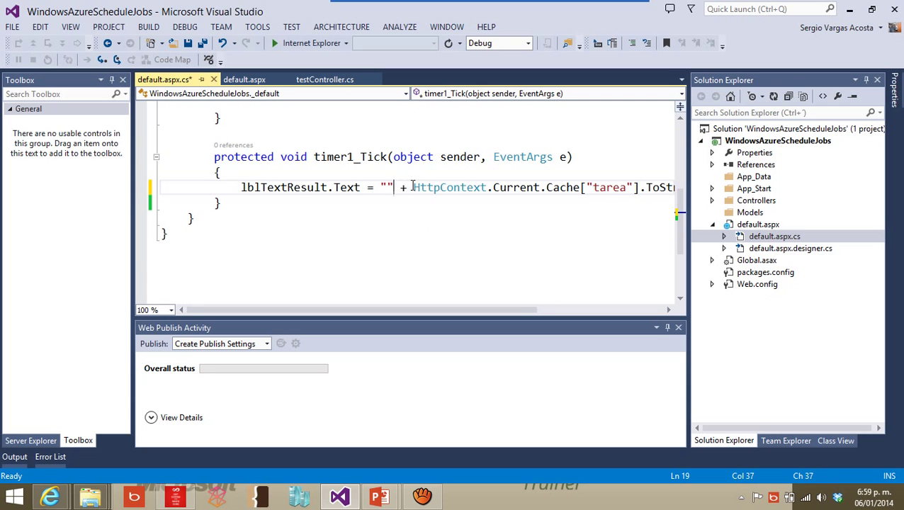
key(Left)
text(Generado )
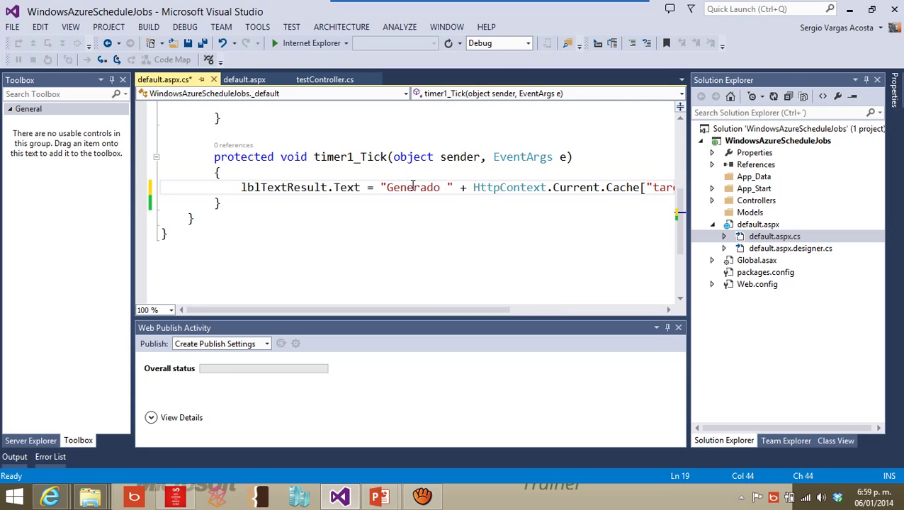
text(:)
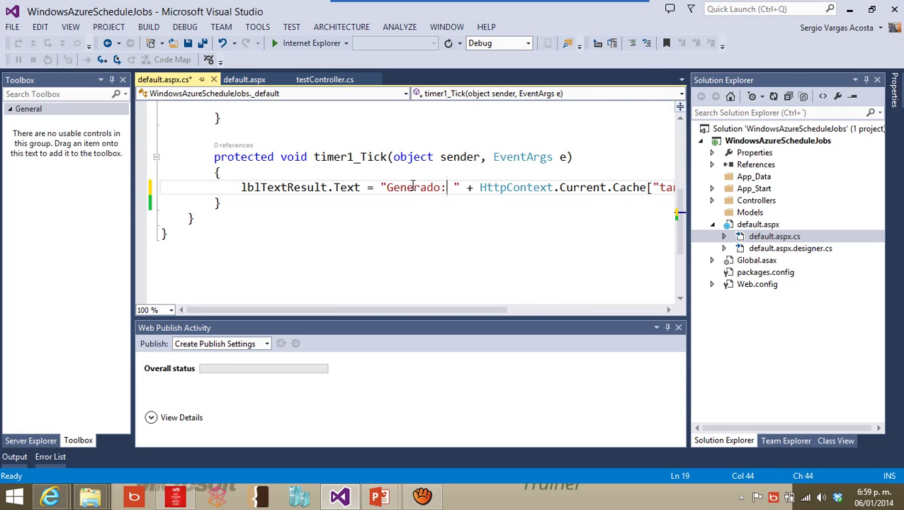
key(ctrl+s)
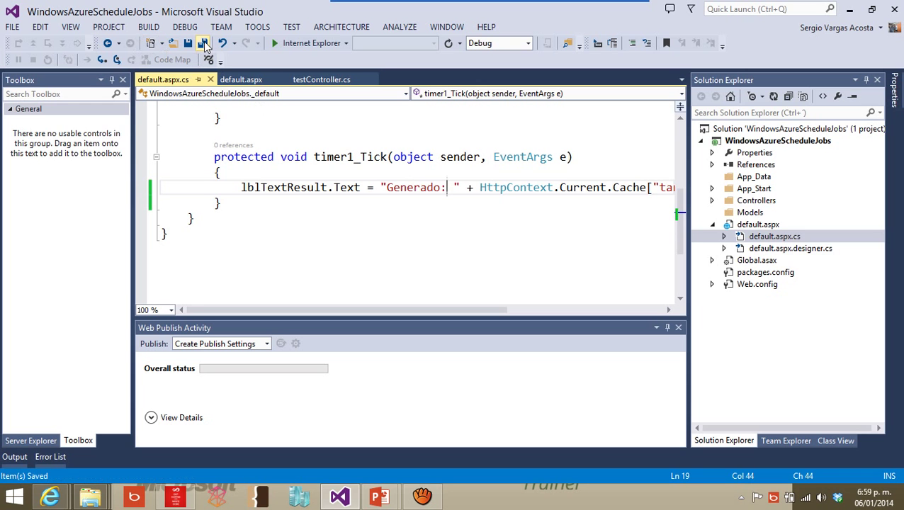
- Close default.aspx.cs, default.aspx and testController.cs, then build the solution
click(210, 80)
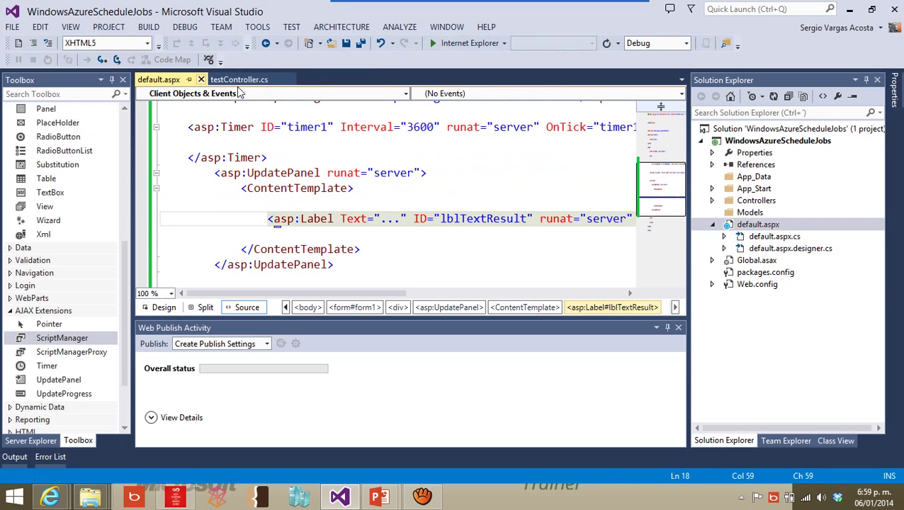
click(202, 79)
click(220, 79)
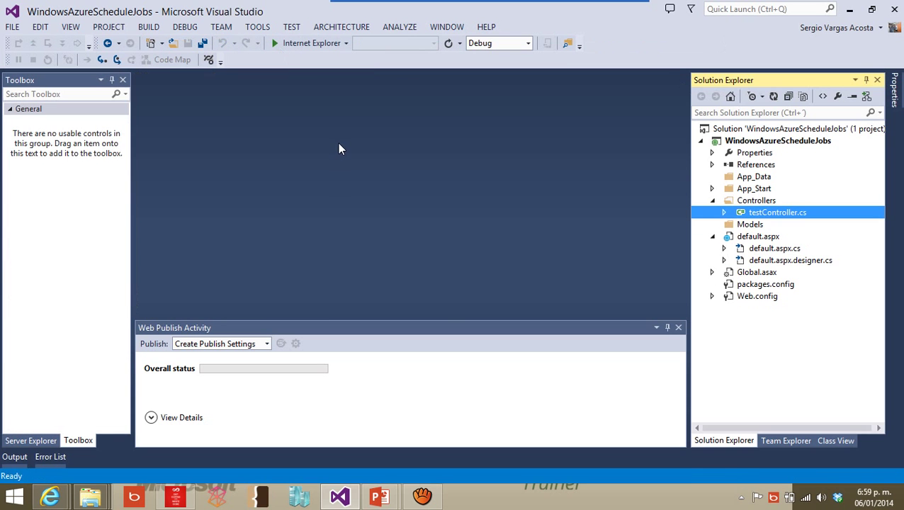
key(ctrl+shift+b)
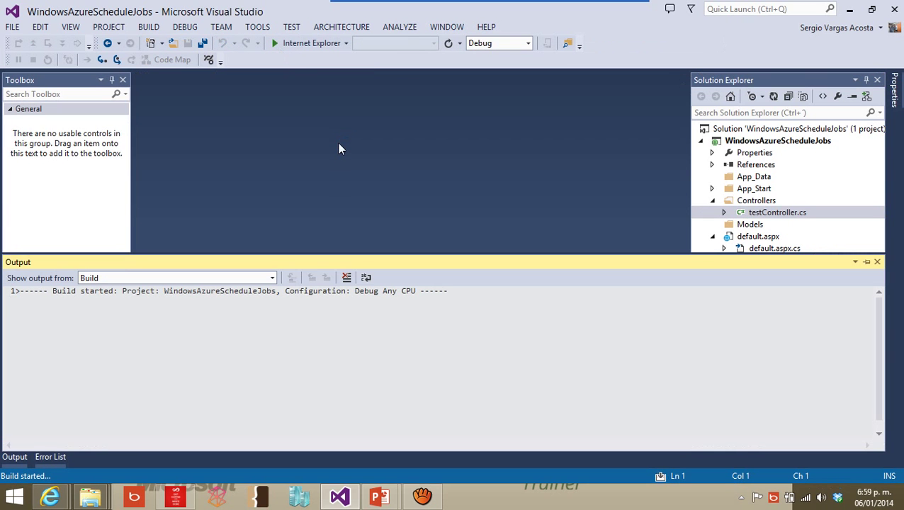
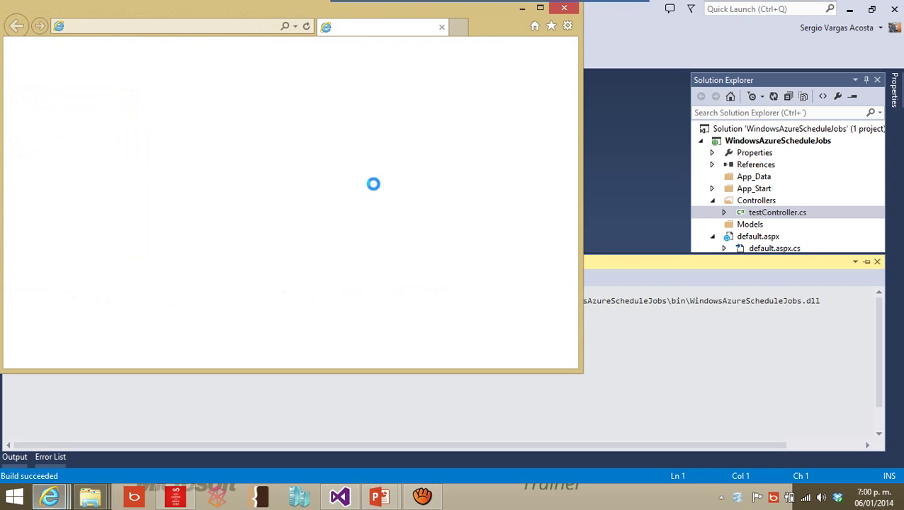
drag(249, 9, 358, 51)
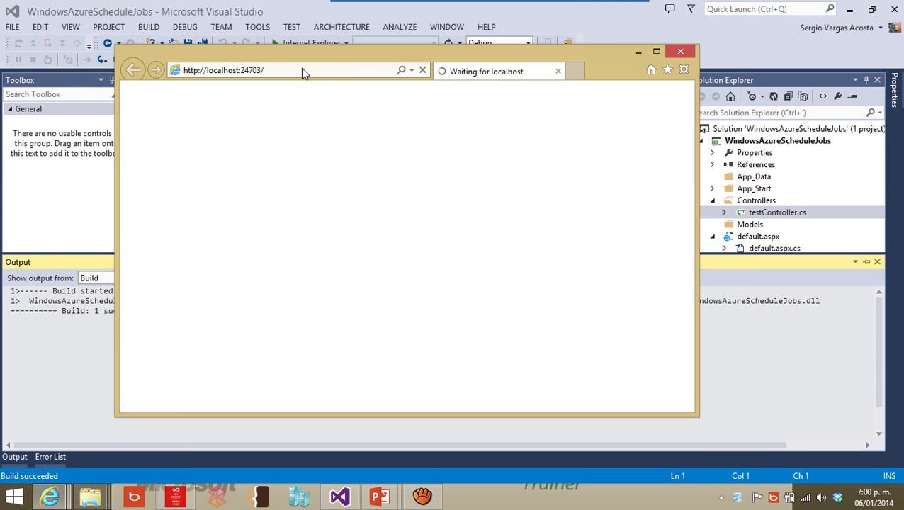
mouse_move(303, 59)
mouse_down()
mouse_move(307, 85)
mouse_move(297, 43)
mouse_up()
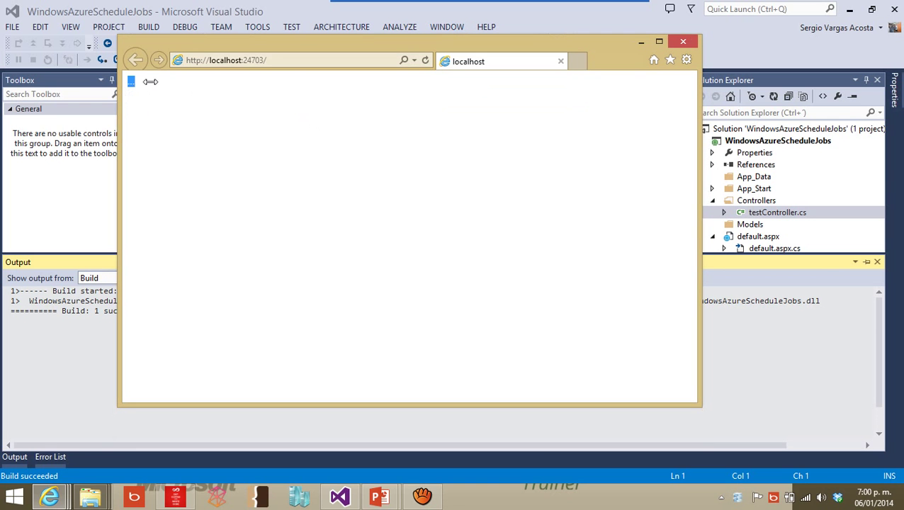
click(275, 63)
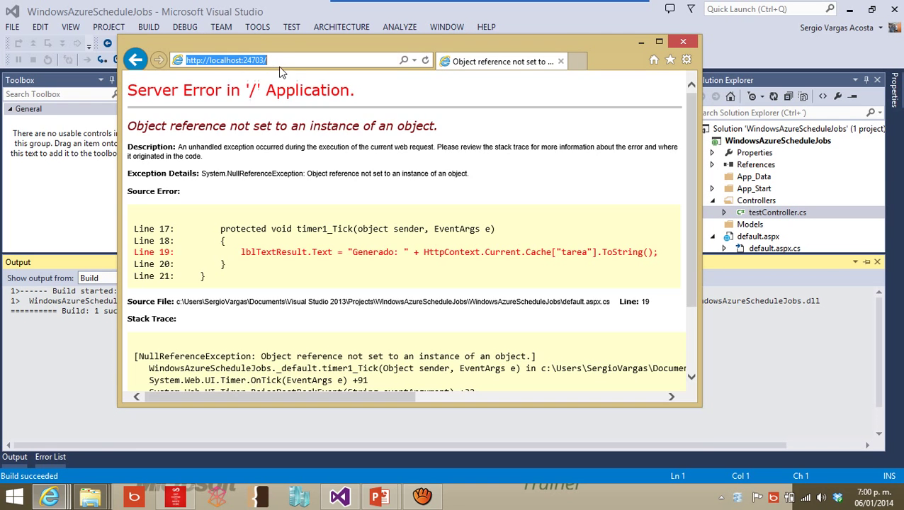
click(278, 60)
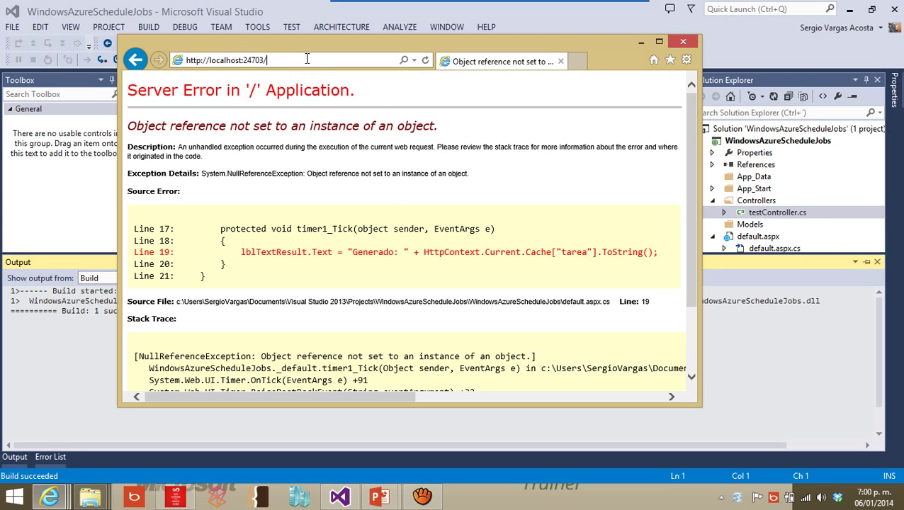
text(api/)
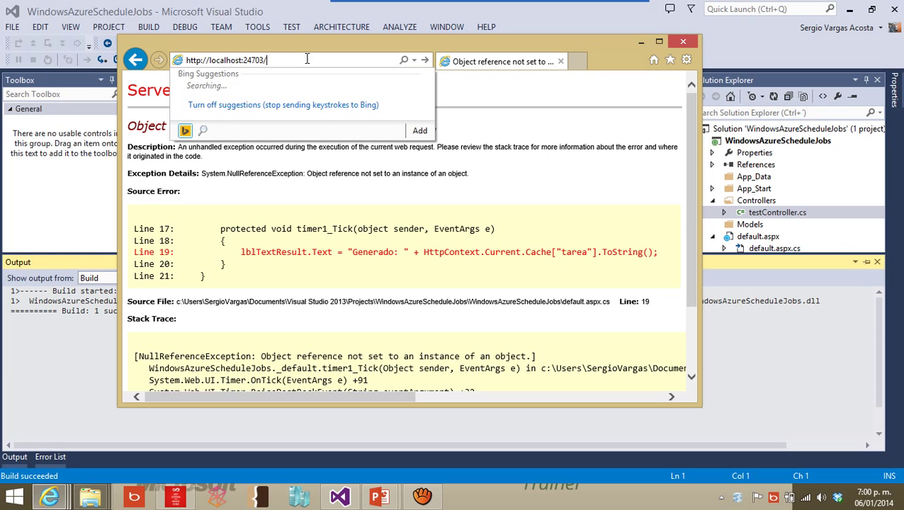
text(test)
key(Return)
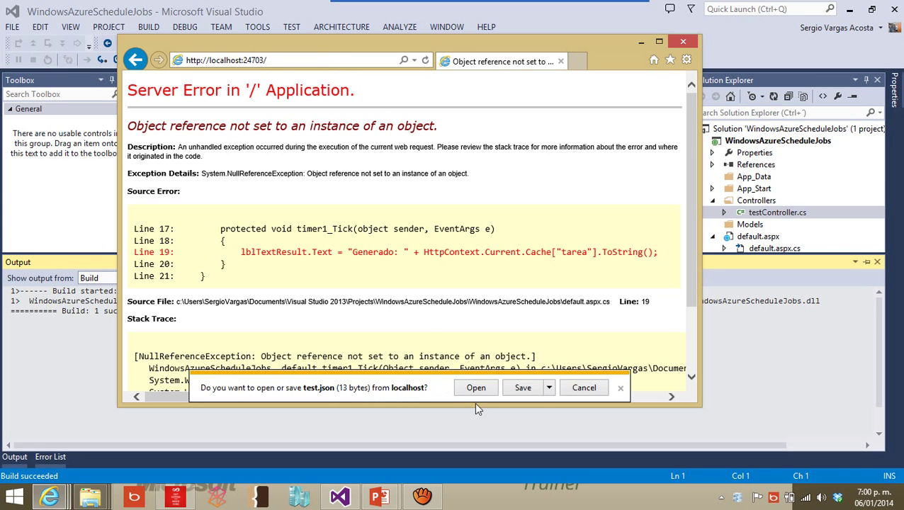
- Open the downloaded test.json in Notepad, confirm it contains tarea: 6459, and close it
click(476, 388)
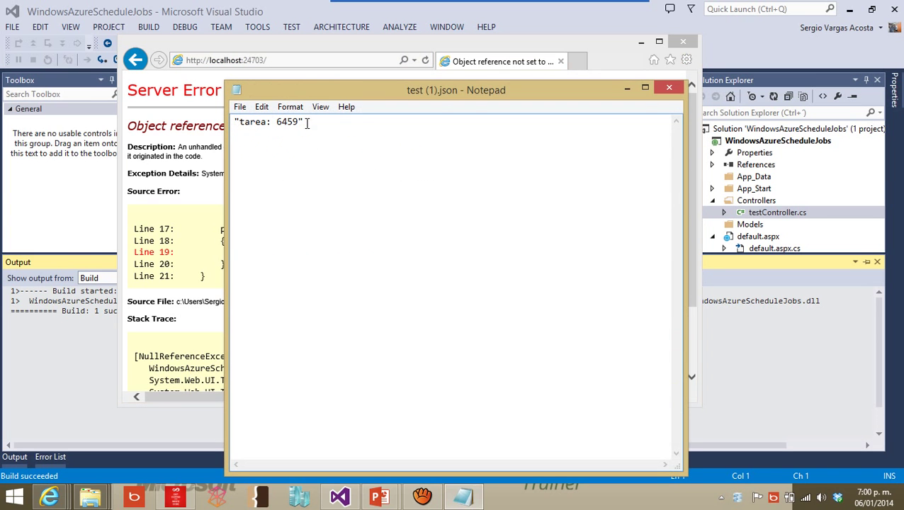
drag(307, 124, 235, 121)
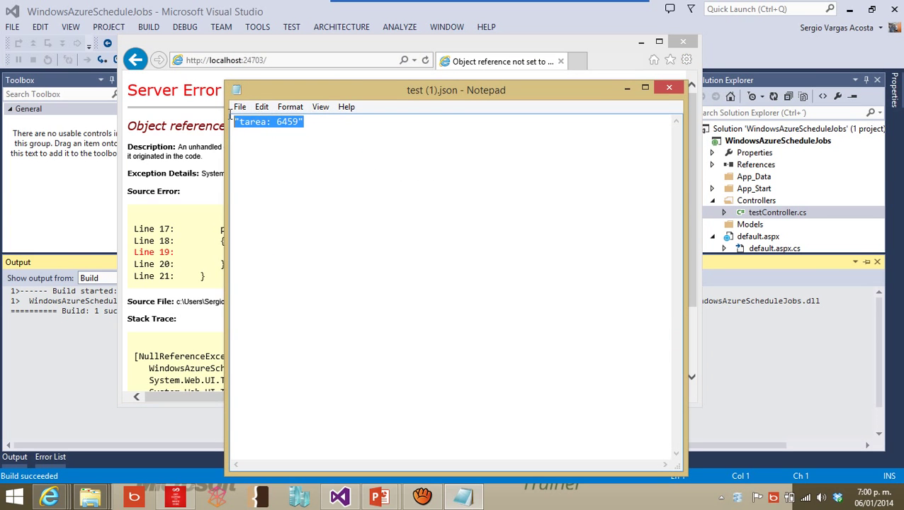
click(668, 89)
- Reload the localhost site, confirm it shows 'Generado: tarea: 6459', then close Internet Explorer
click(278, 60)
key(Return)
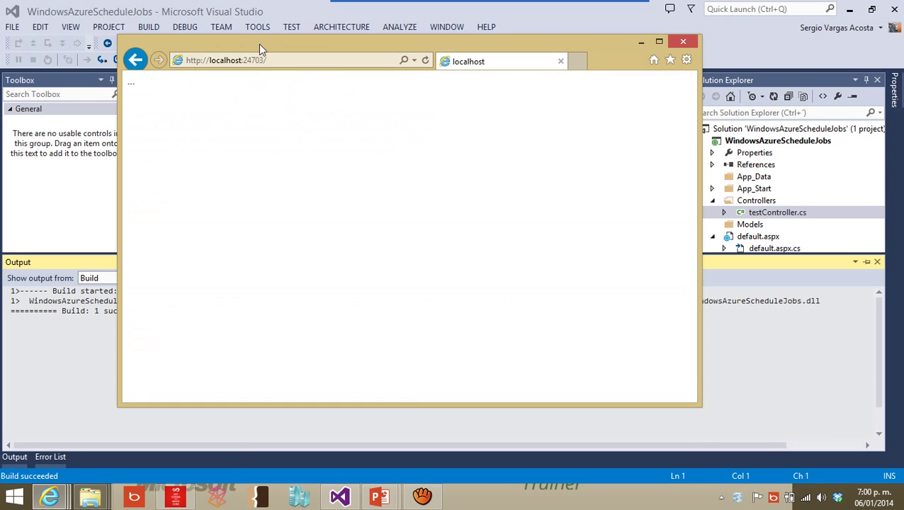
drag(258, 44, 230, 32)
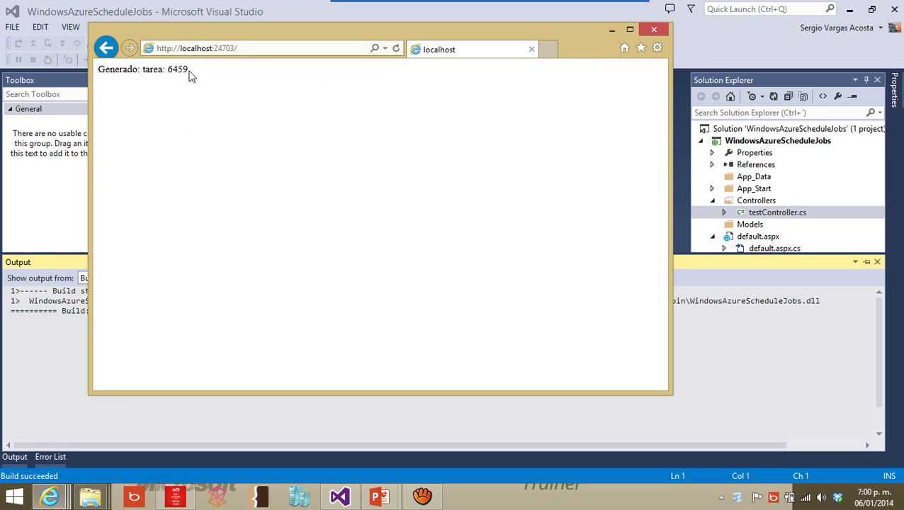
mouse_move(189, 72)
mouse_down()
mouse_move(97, 64)
mouse_move(91, 71)
mouse_up()
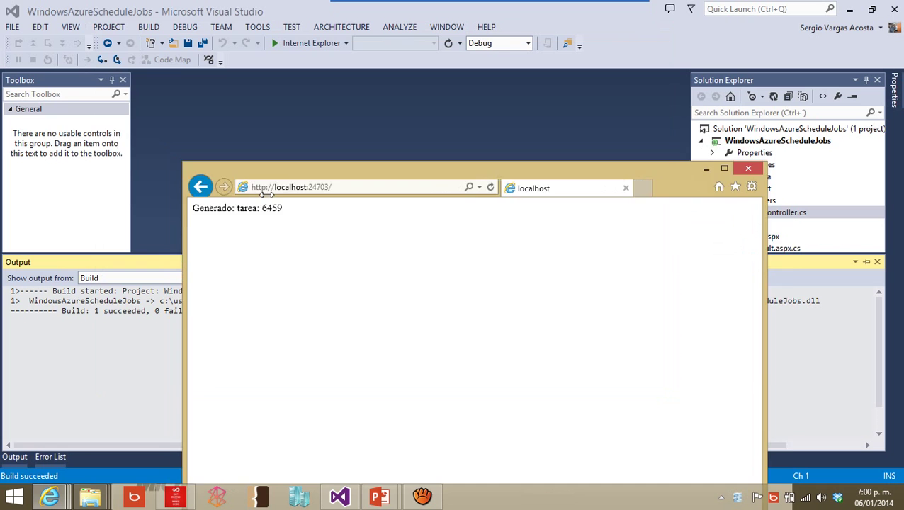
mouse_move(167, 35)
mouse_down()
mouse_move(288, 239)
mouse_move(206, 58)
mouse_up()
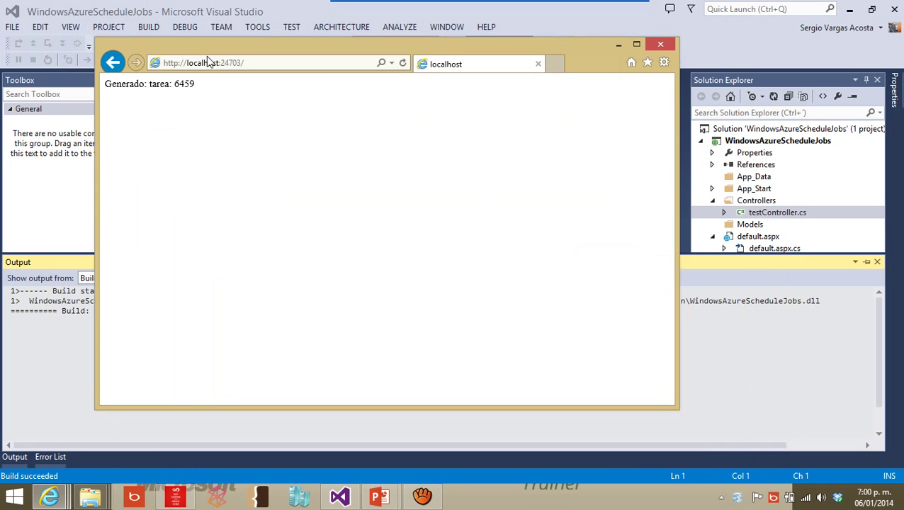
click(659, 45)
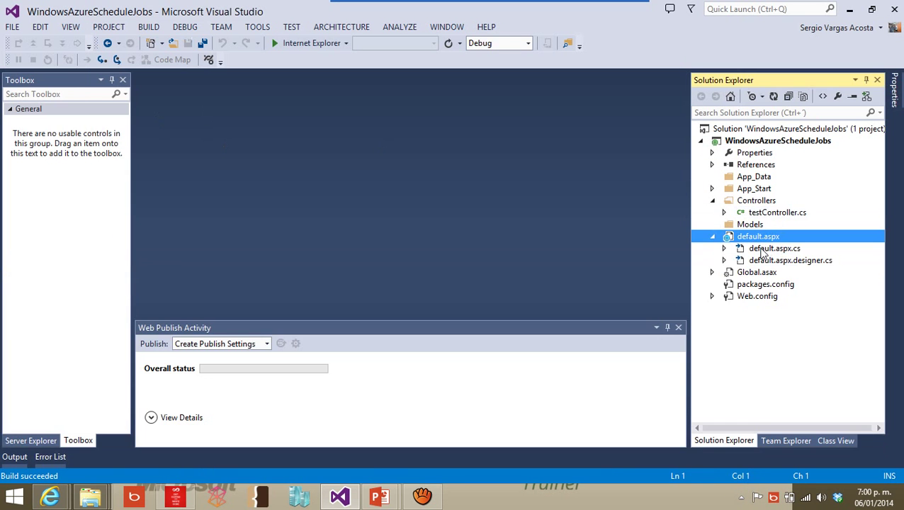
- Open default.aspx.cs and scroll down to the timer1_Tick handler
double_click(765, 249)
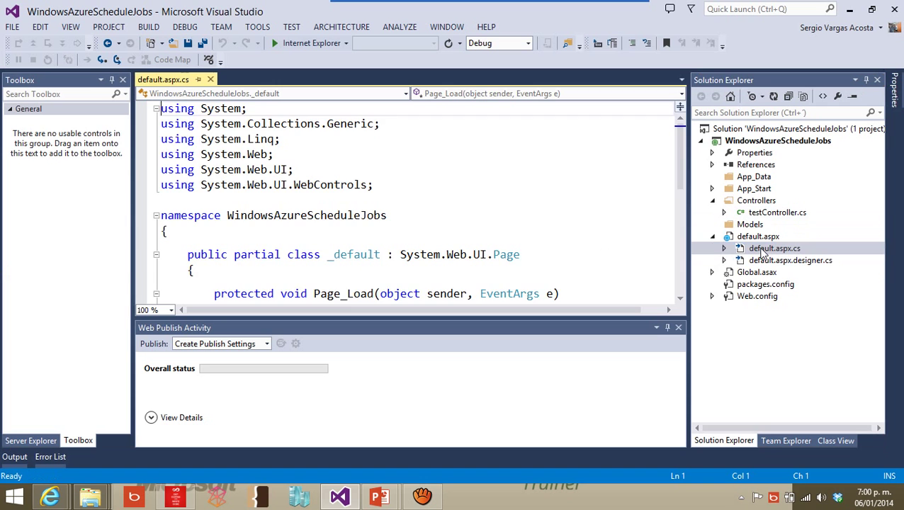
click(484, 231)
scroll(361, 208, down, 3)
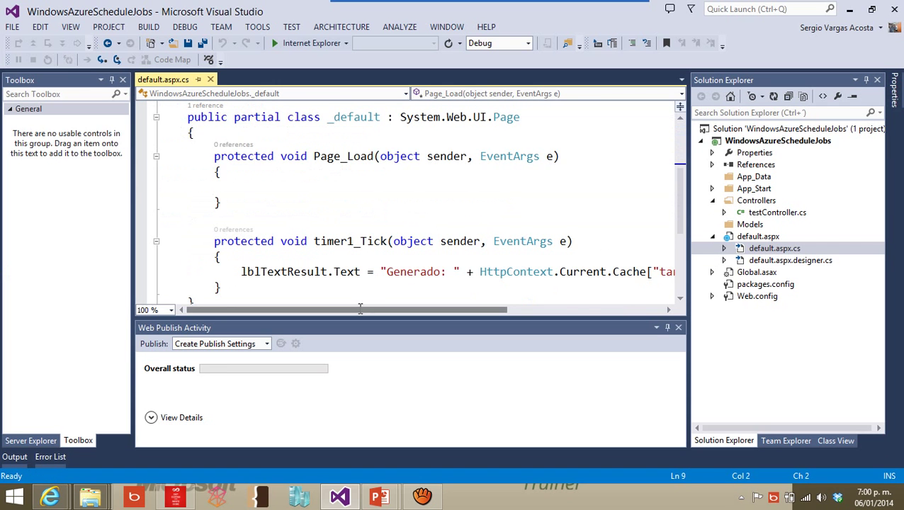
drag(360, 308, 361, 310)
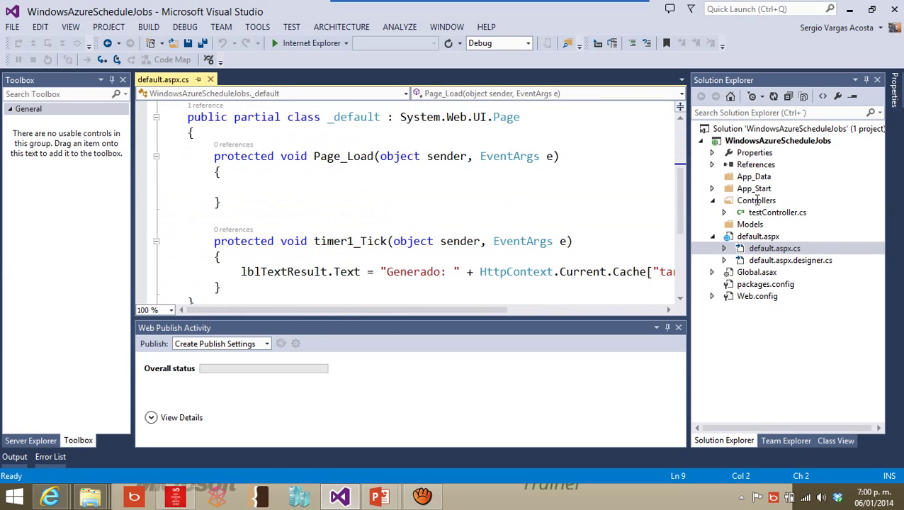
- Open default.aspx and inspect the asp:Timer's Interval="3600" setting
double_click(758, 236)
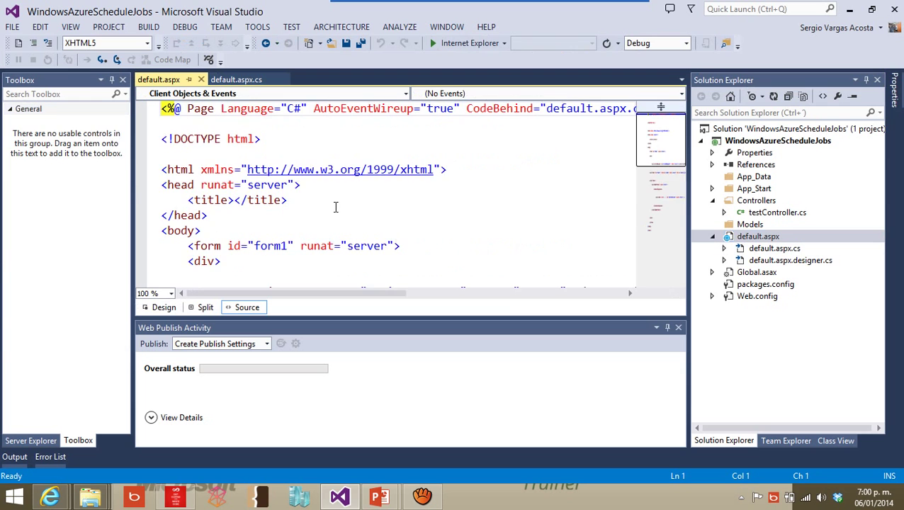
scroll(358, 210, down, 4)
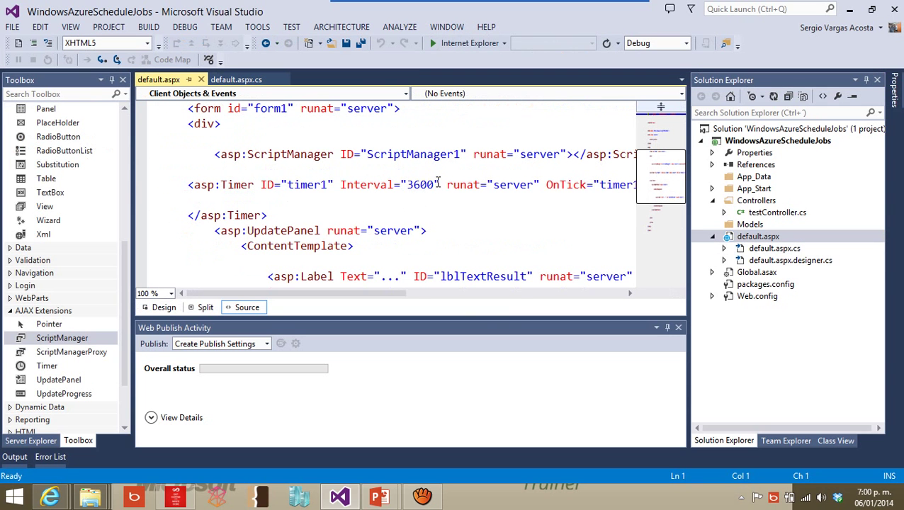
drag(432, 186, 396, 185)
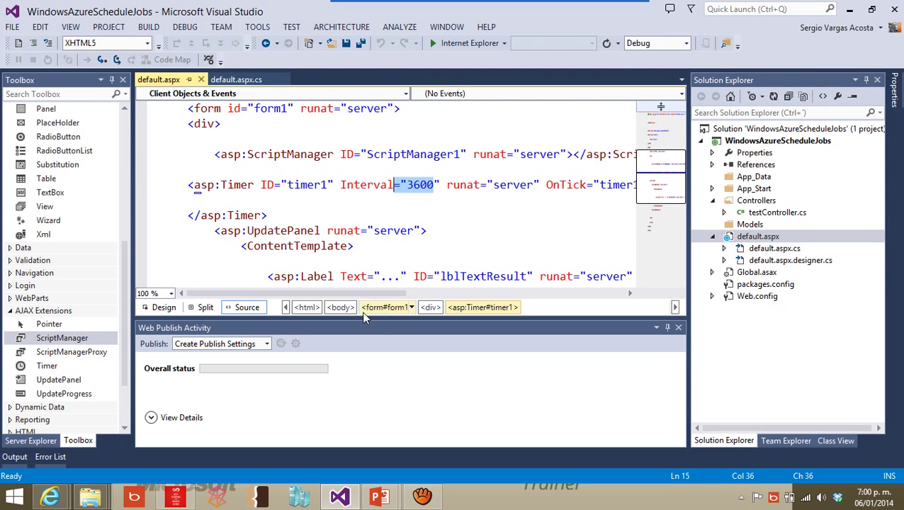
drag(297, 293, 361, 293)
click(279, 202)
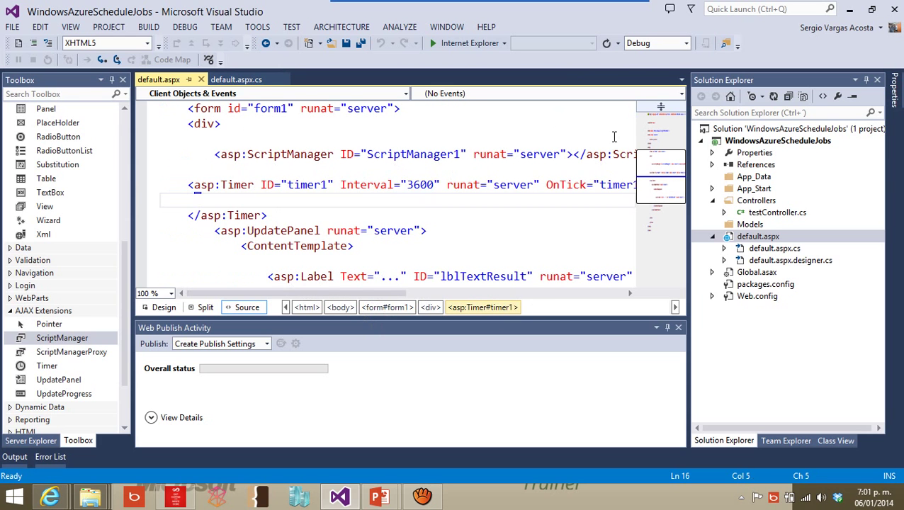
- Start Publish Web for WindowsAzureScheduleJobs and browse to Downloads to import a profile
right_click(742, 141)
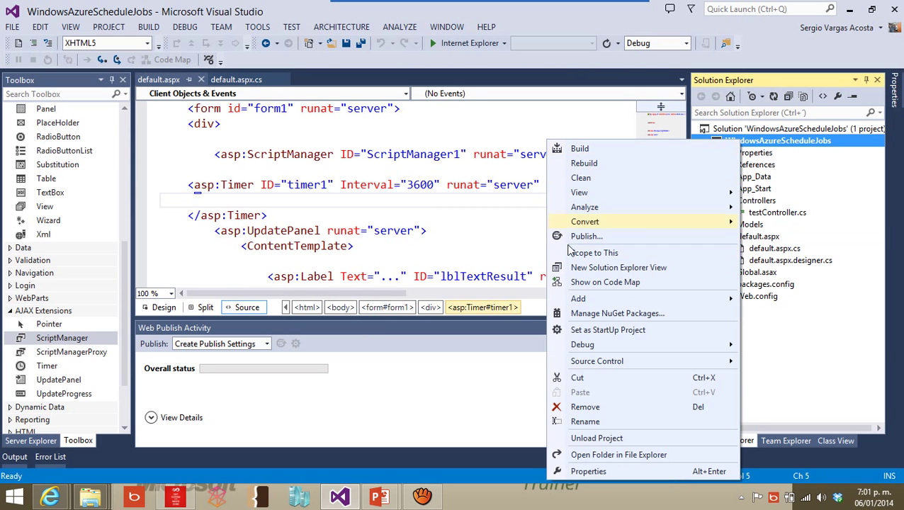
click(579, 238)
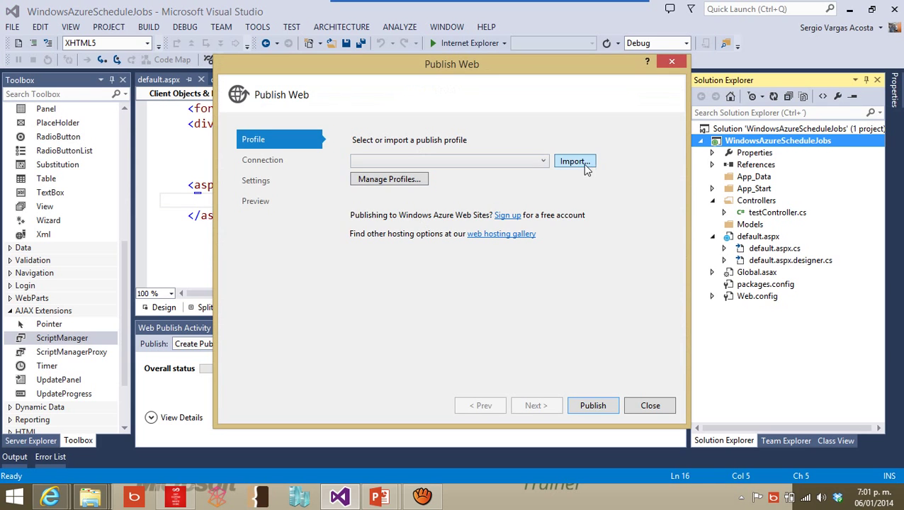
click(585, 166)
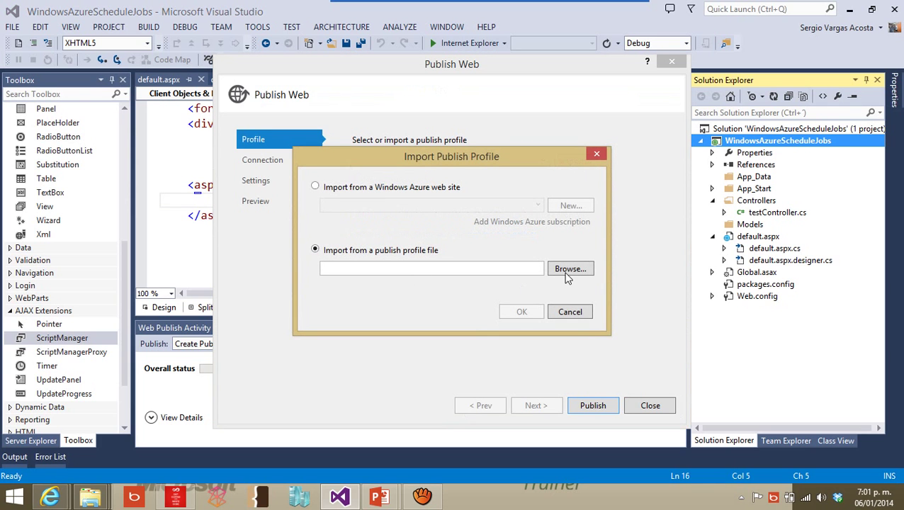
click(567, 277)
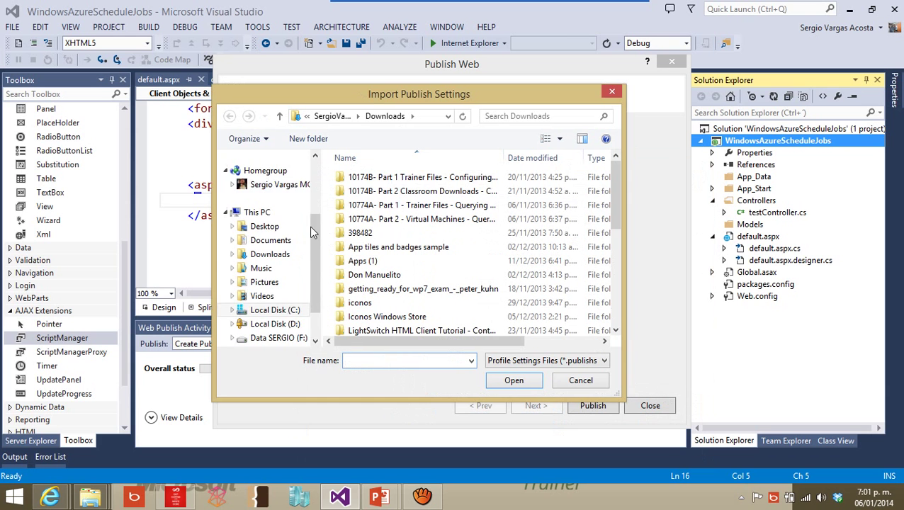
scroll(262, 186, up, 3)
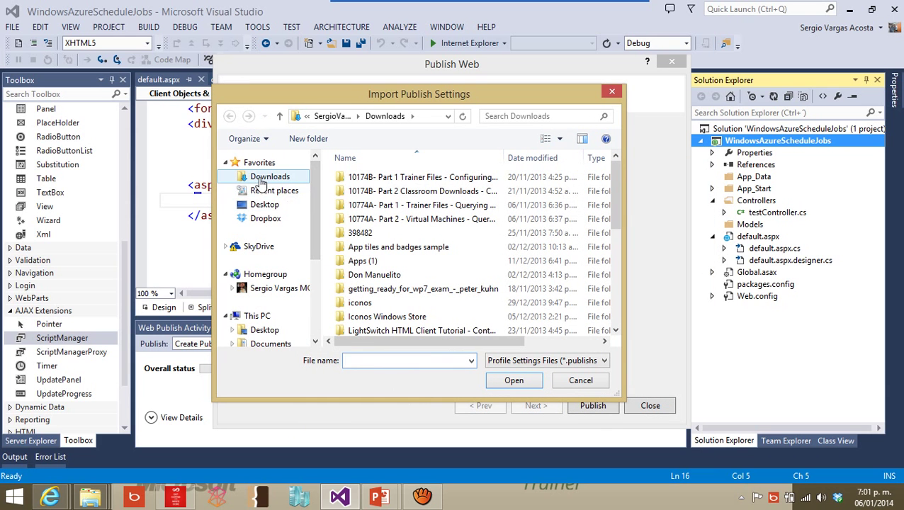
click(260, 179)
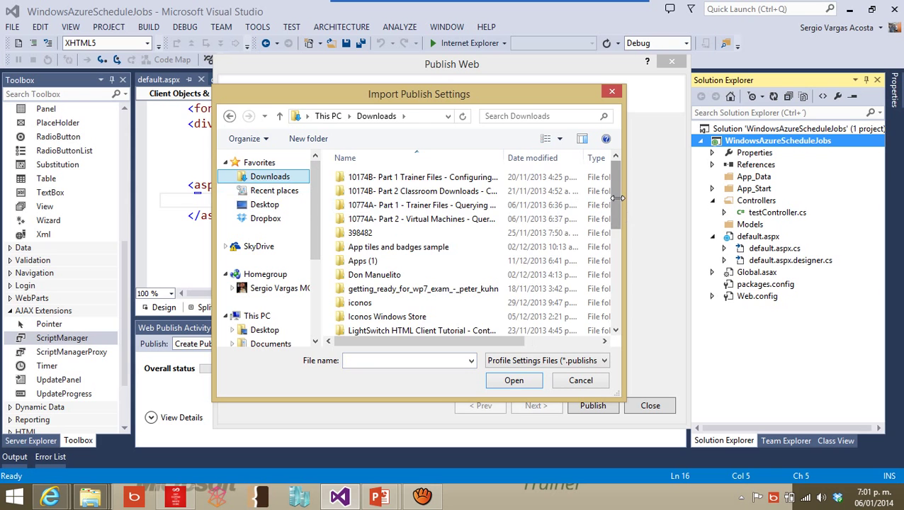
drag(615, 198, 614, 318)
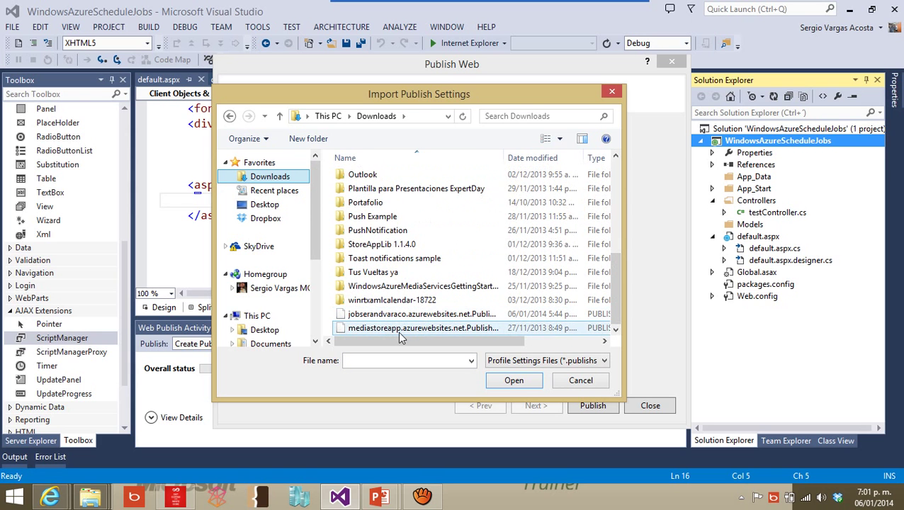
- Import the jobserandvaraco .publishsettings file and publish the project to Azure
click(476, 316)
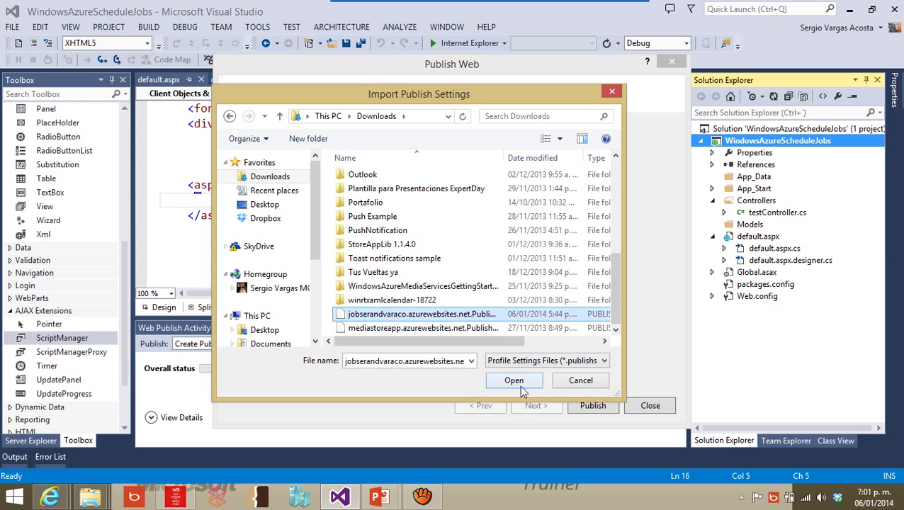
click(514, 380)
click(524, 312)
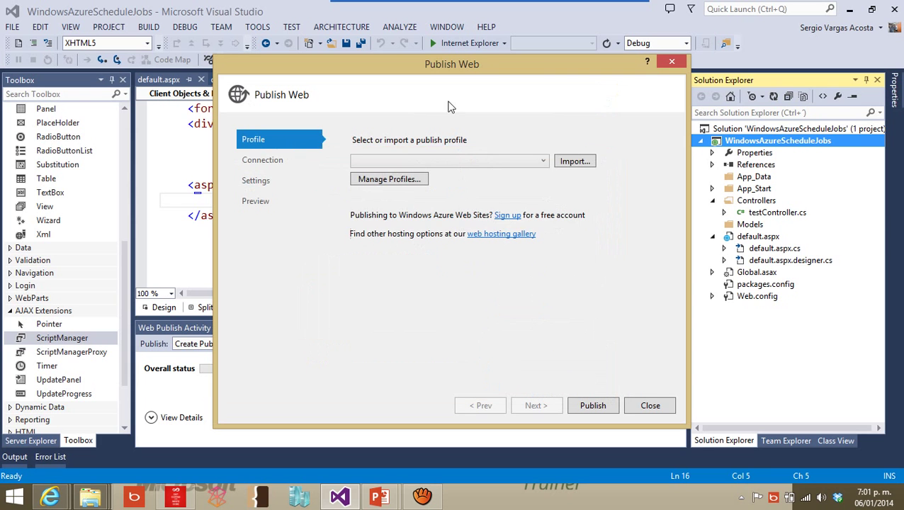
click(604, 406)
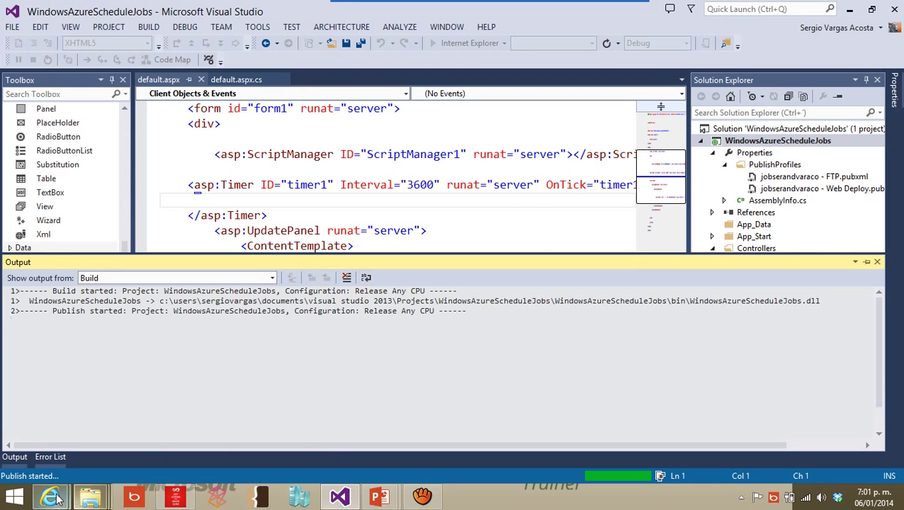
- In the Azure portal, inspect the newest failed NotFound runs in the job HISTORIAL
mouse_move(49, 496)
click(117, 414)
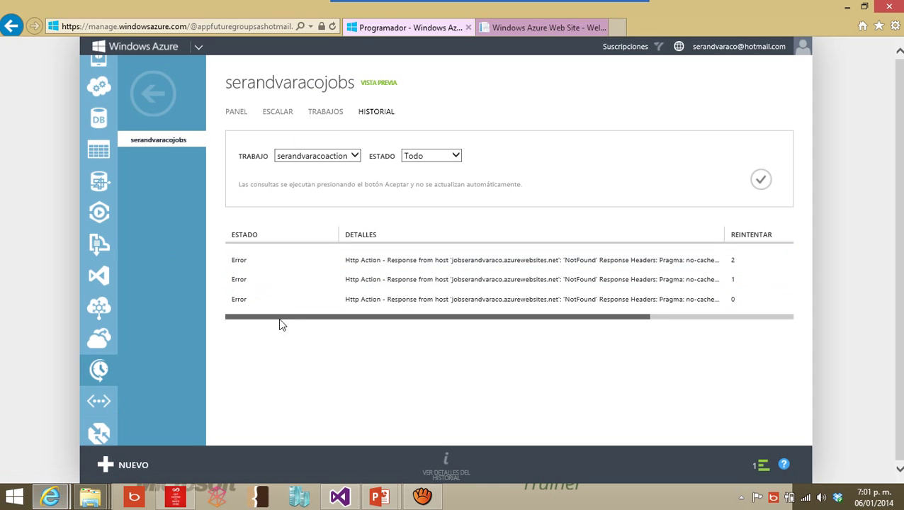
click(352, 262)
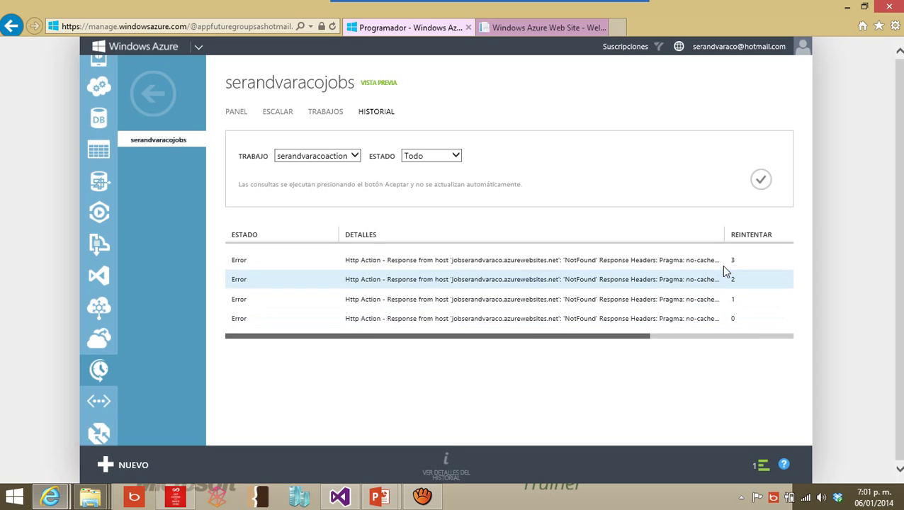
click(729, 259)
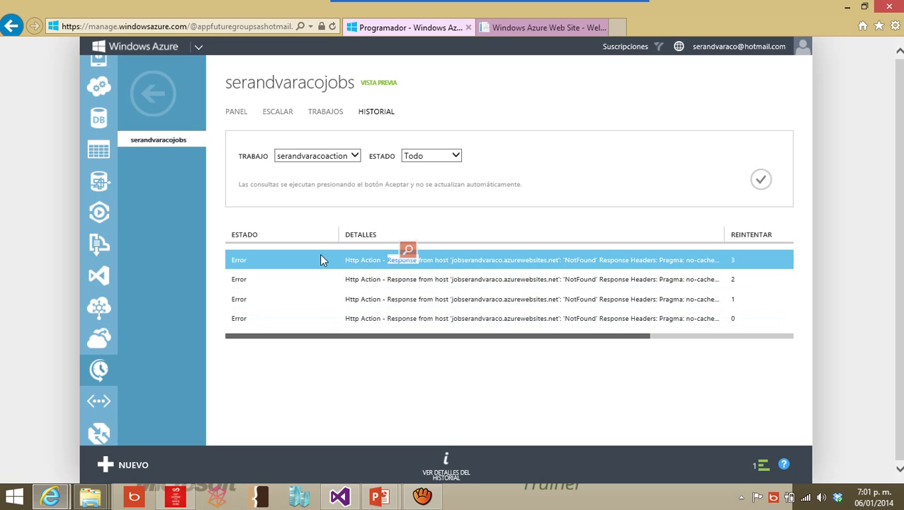
drag(383, 336, 445, 336)
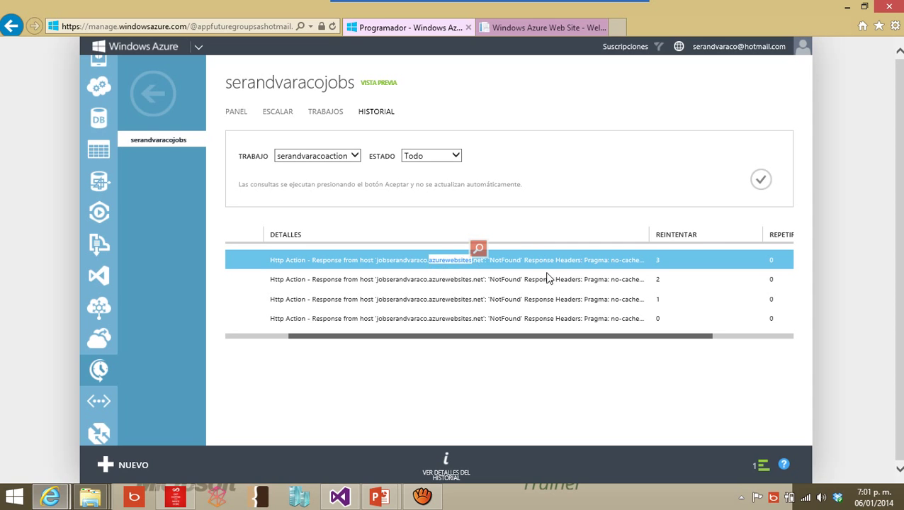
drag(663, 238, 726, 239)
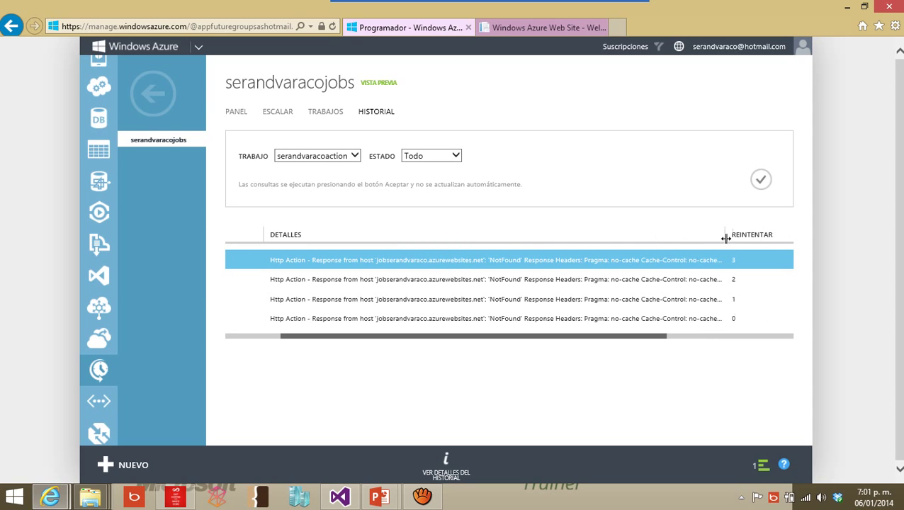
- Select serandvaracoaction under TRABAJOS, check ESCALAR, then review the PANEL usage overview
click(326, 113)
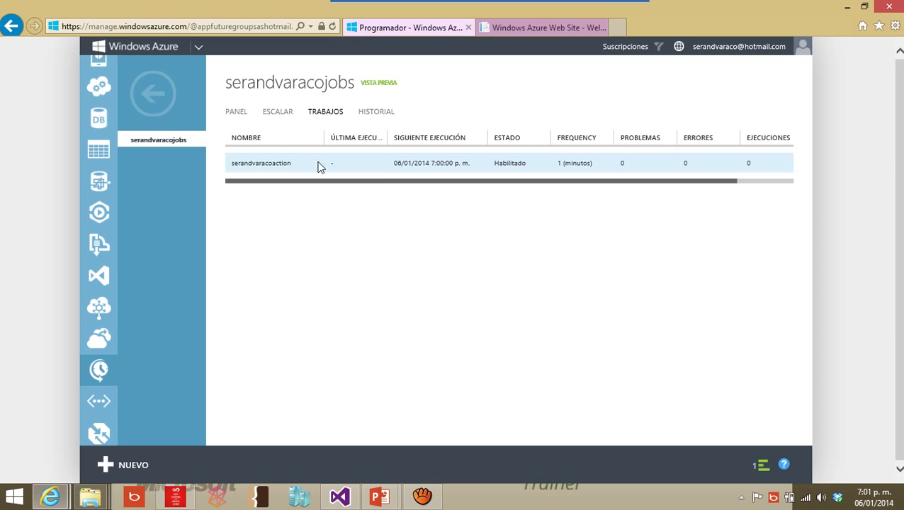
click(592, 164)
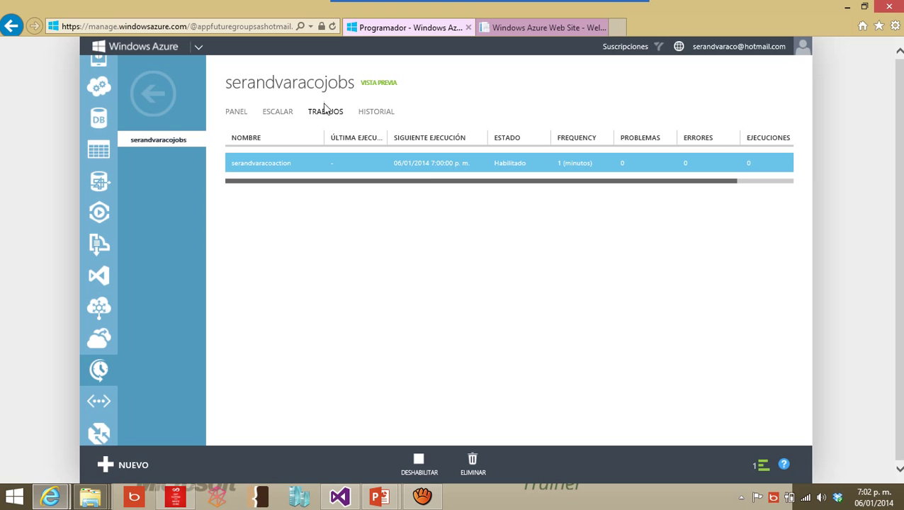
click(272, 116)
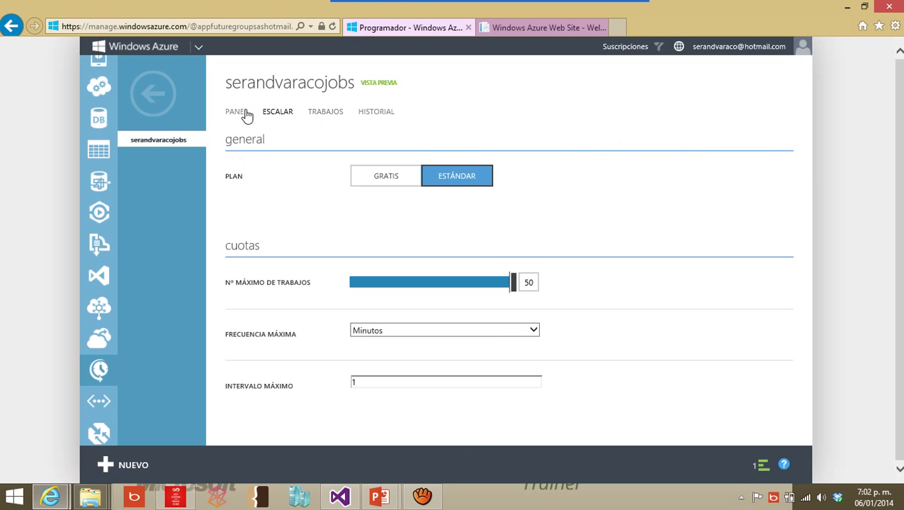
click(241, 115)
scroll(351, 202, down, 1)
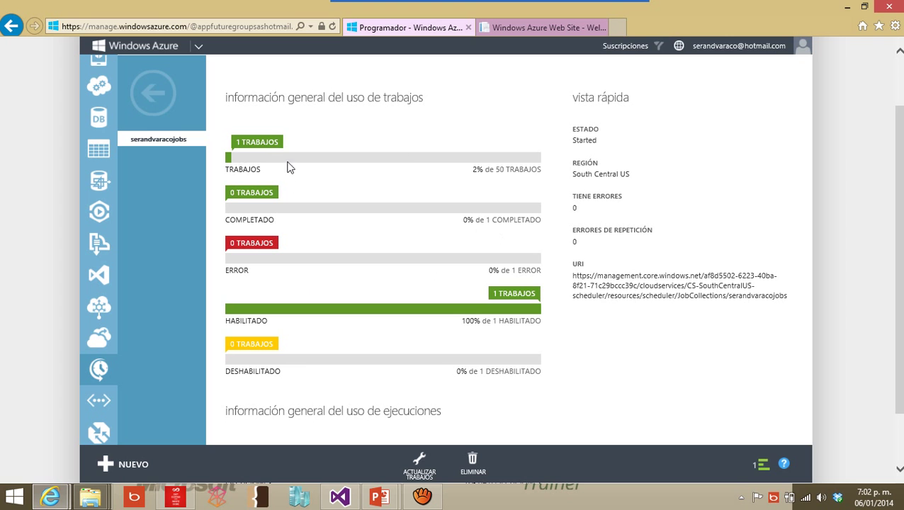
scroll(417, 218, down, 1)
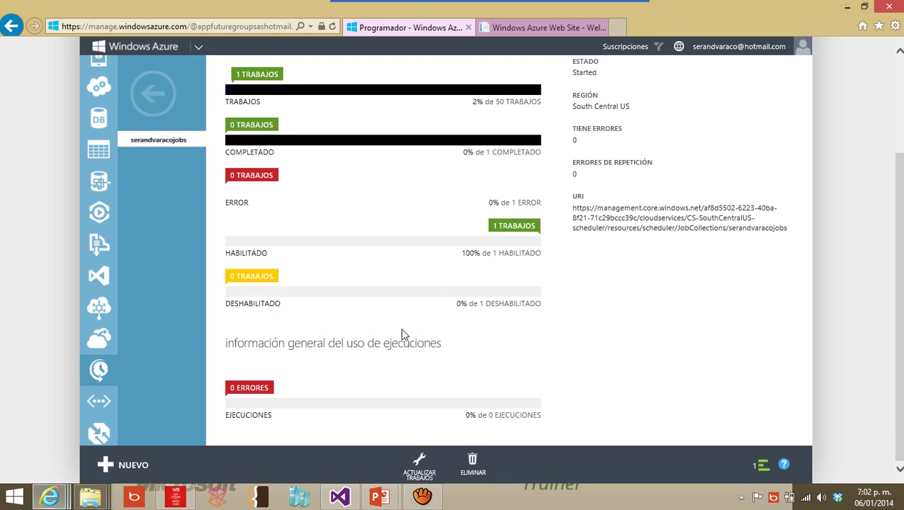
scroll(403, 328, up, 2)
- Close the duplicate Windows Azure Web Site tab and switch to the separate jobserandvaraco.azurewebsites.net window
click(531, 30)
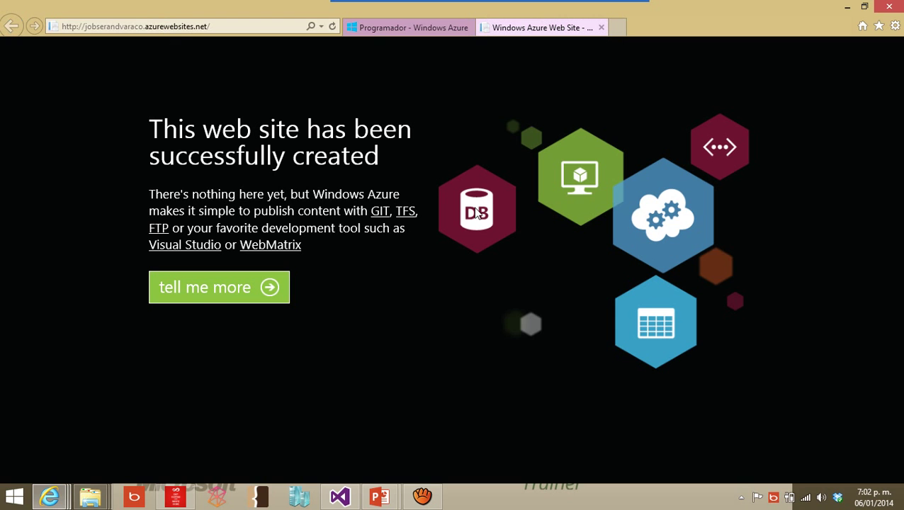
mouse_move(49, 496)
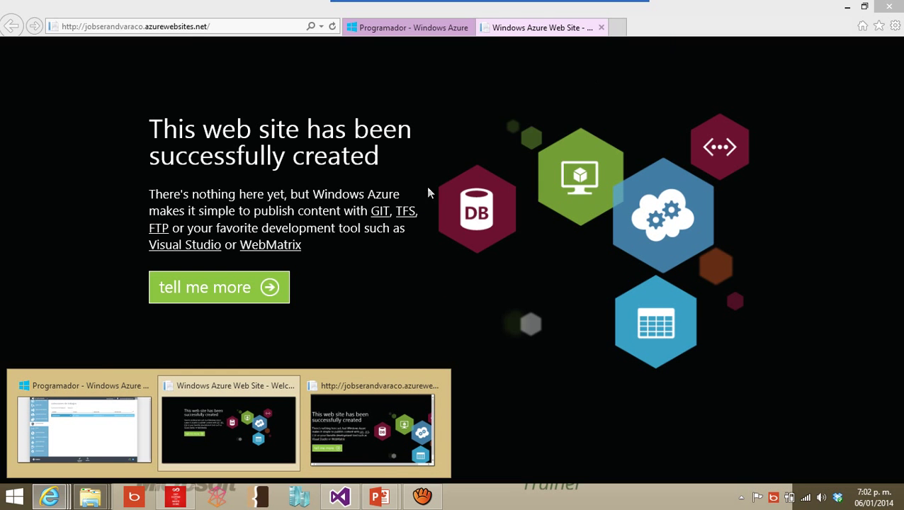
click(216, 28)
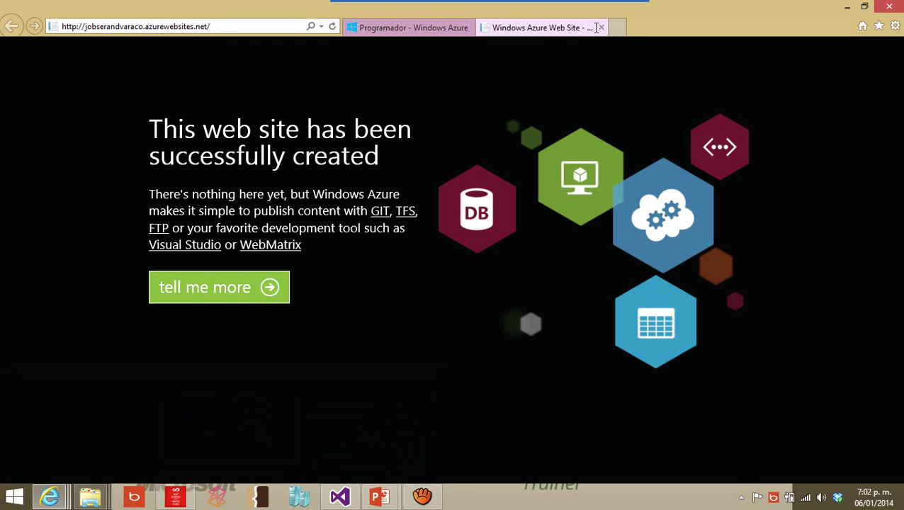
click(600, 27)
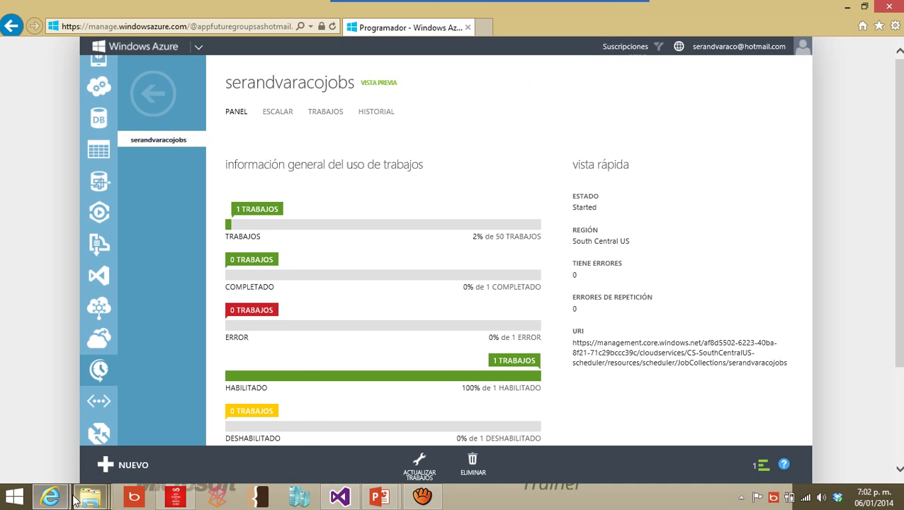
mouse_move(56, 498)
click(221, 431)
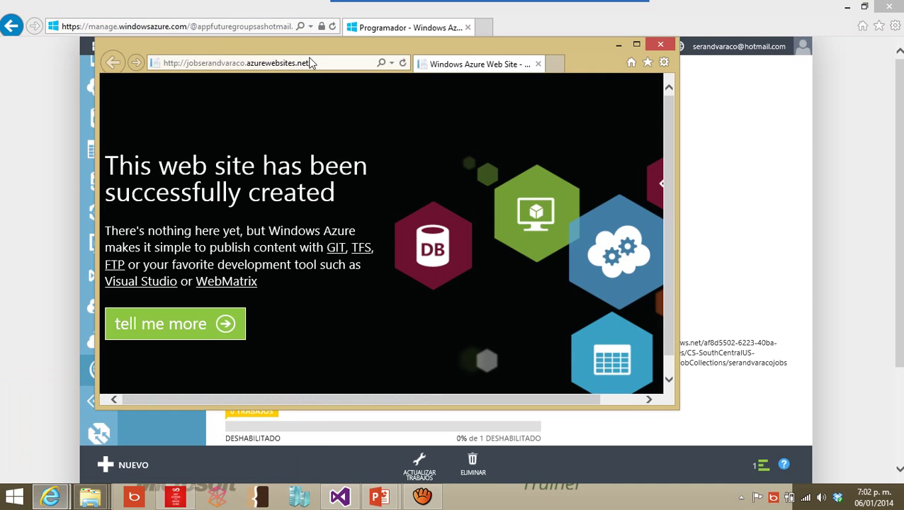
- Load and reload default.aspx on jobserandvaraco.azurewebsites.net
click(311, 63)
click(330, 62)
text(def)
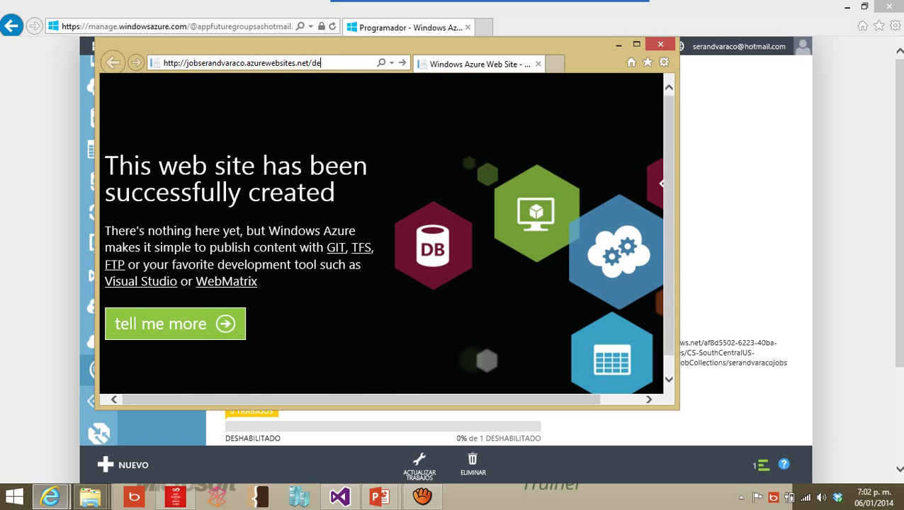
text(ault.aspx)
key(Return)
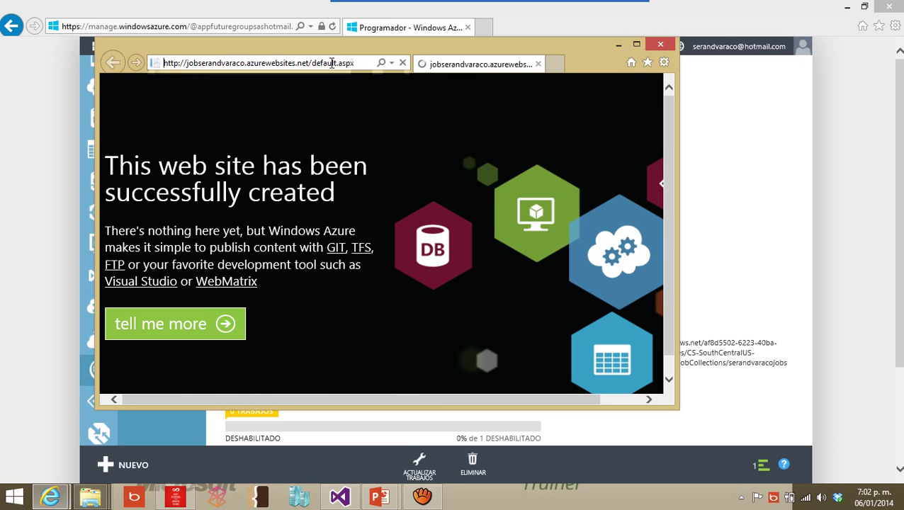
drag(421, 54, 403, 37)
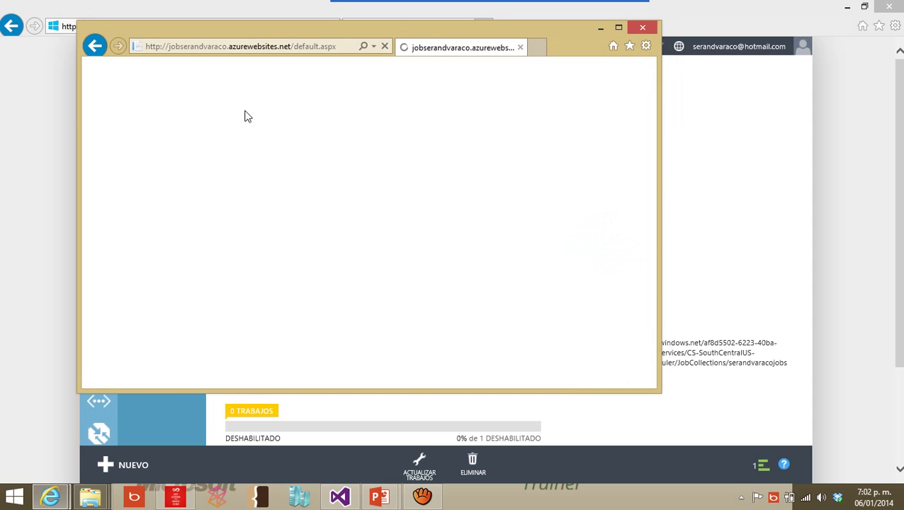
double_click(98, 68)
click(298, 48)
key(Return)
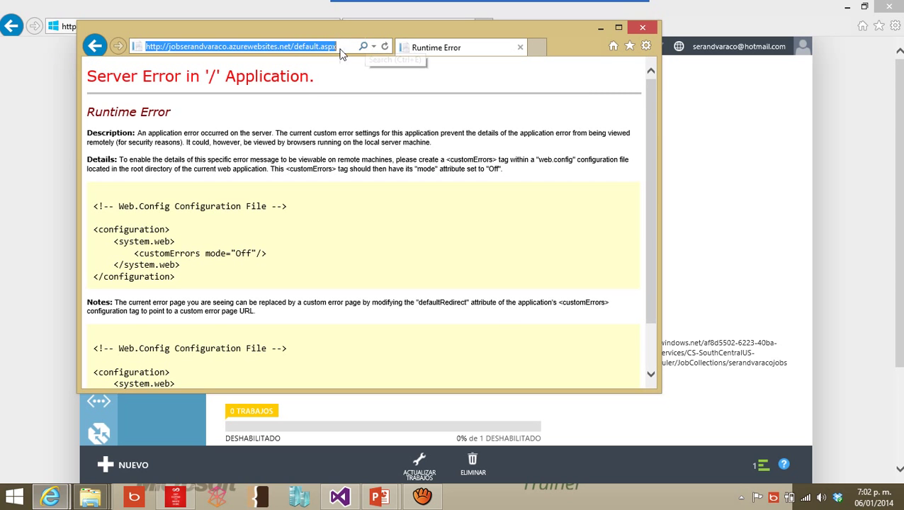
- Request the published site's api/test address and cancel the test.json download
click(342, 47)
key(BackSpace)
key(BackSpace)
key(BackSpace)
key(BackSpace)
key(BackSpace)
key(BackSpace)
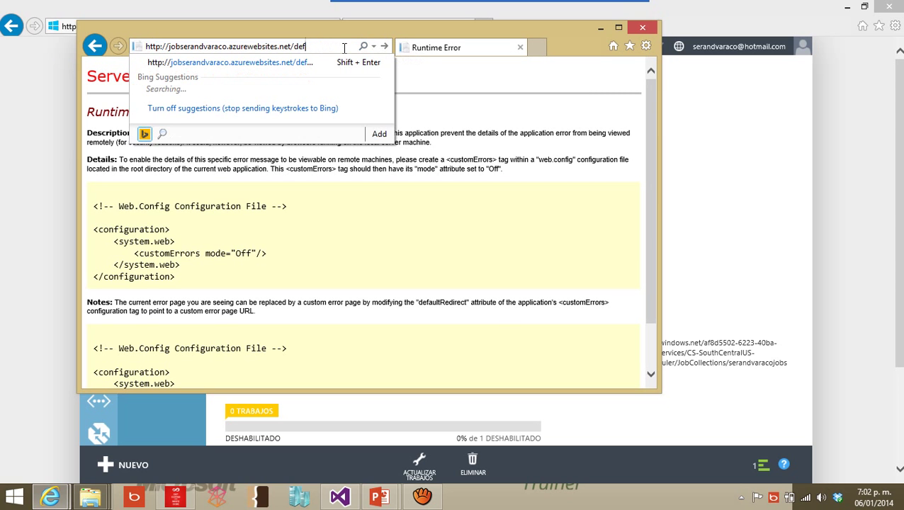
key(BackSpace)
key(BackSpace)
key(BackSpace)
text(api/)
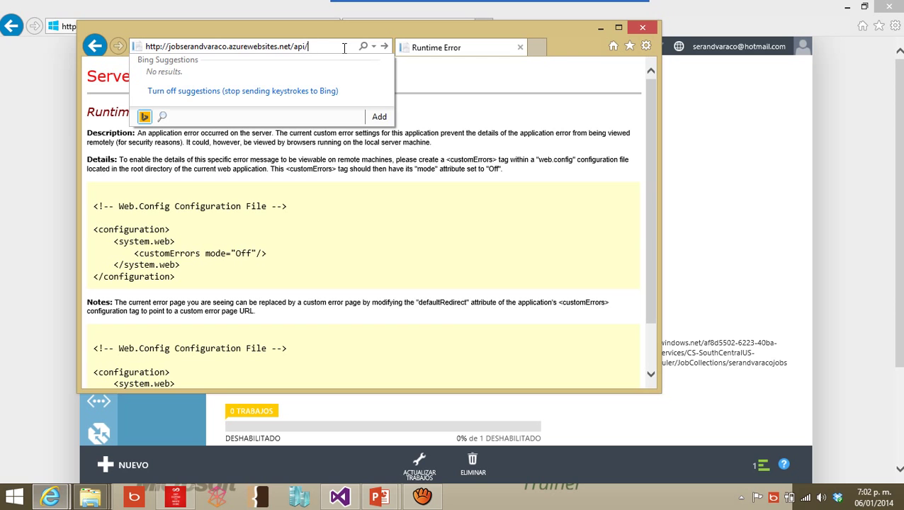
text(tes)
text(t)
key(Return)
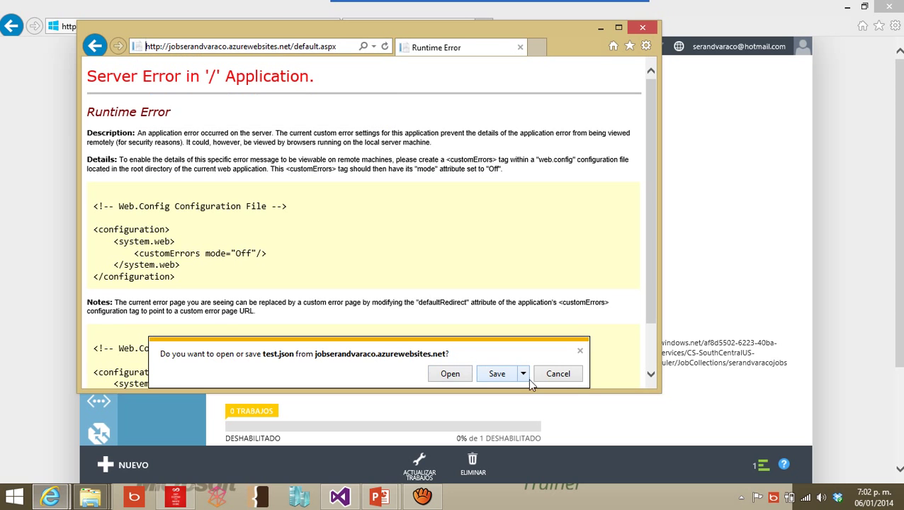
click(557, 373)
- Reload default.aspx until it shows 'Generado: tarea: 7162'
click(343, 48)
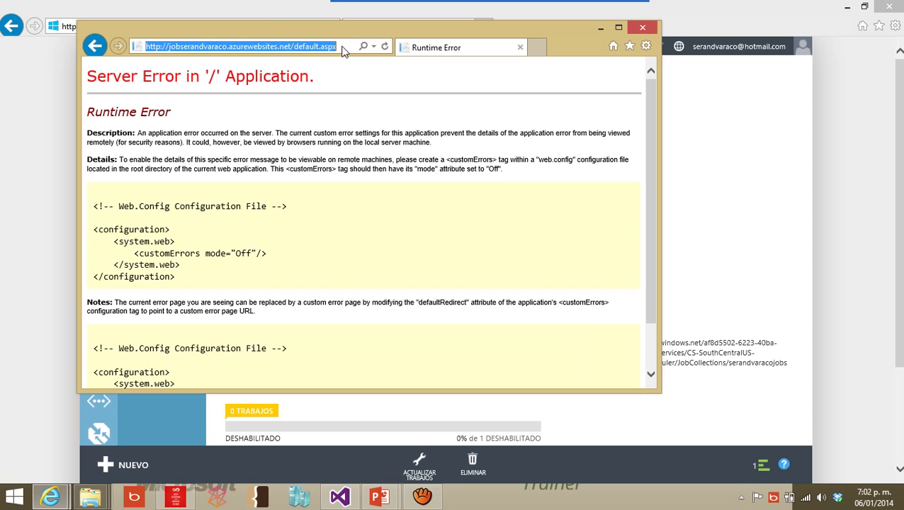
key(Return)
mouse_move(256, 28)
mouse_down()
mouse_move(408, 134)
mouse_move(367, 78)
mouse_up()
click(428, 96)
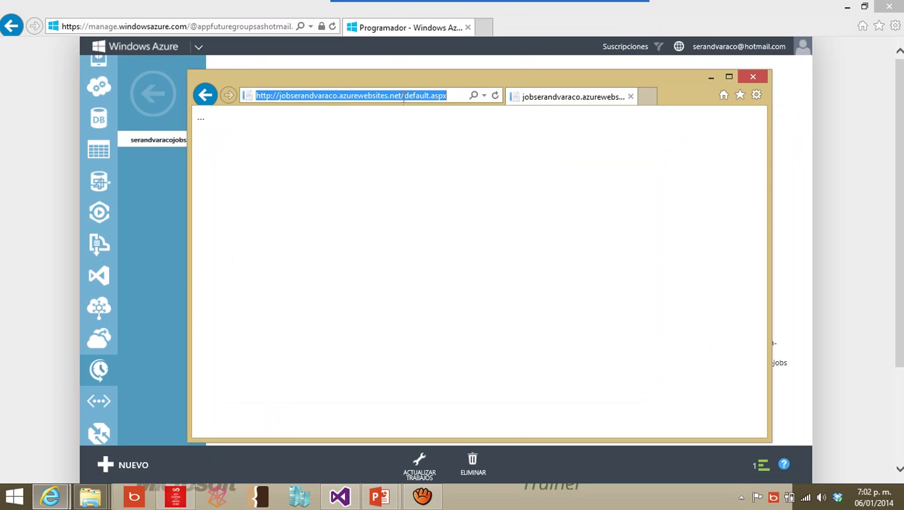
key(Return)
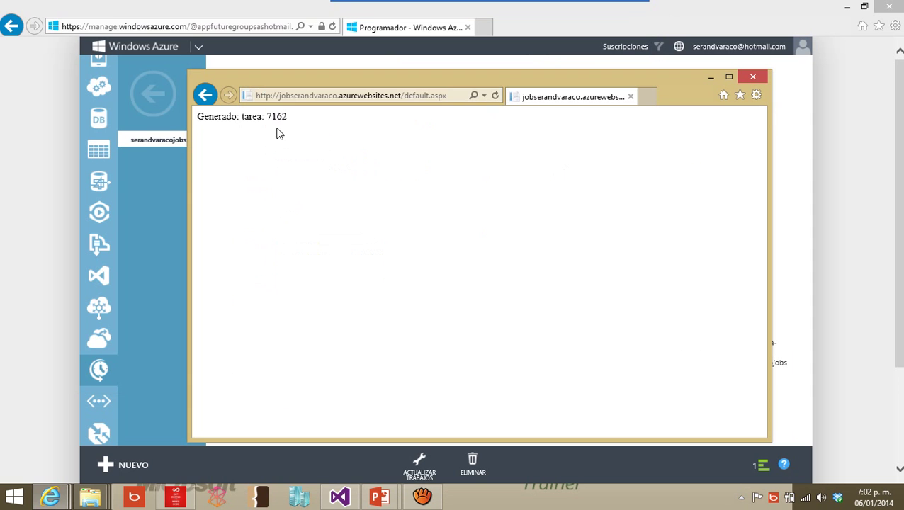
drag(285, 119, 261, 118)
drag(290, 84, 901, 144)
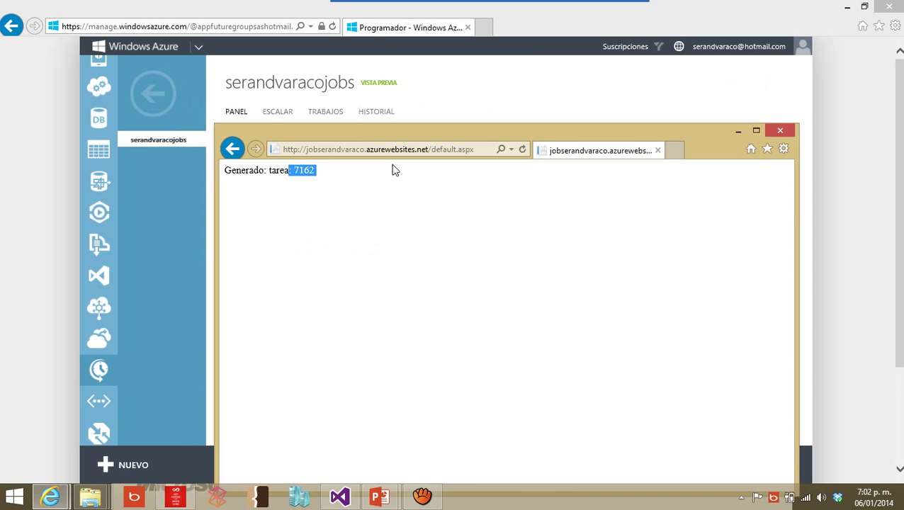
- Dock the Azure portal left of the site showing tarea 5181 and open HISTORIAL
double_click(141, 9)
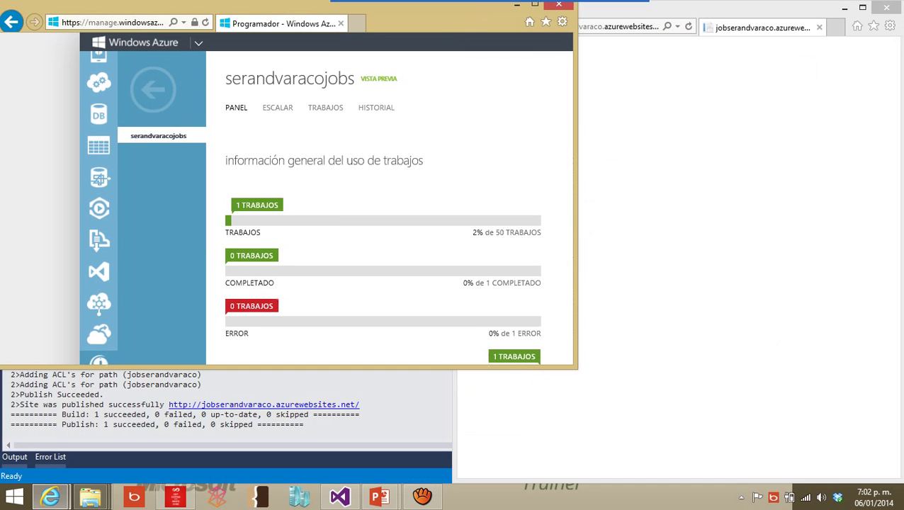
drag(219, 11, 0, 32)
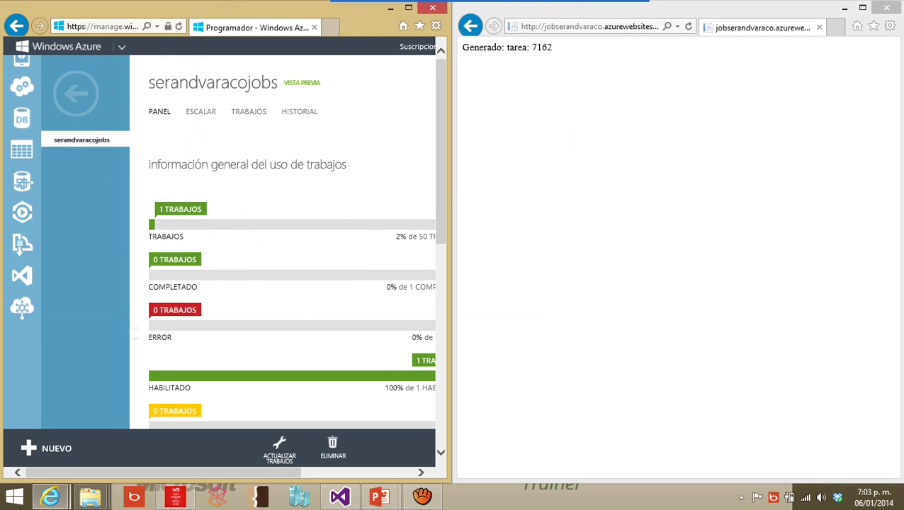
double_click(539, 47)
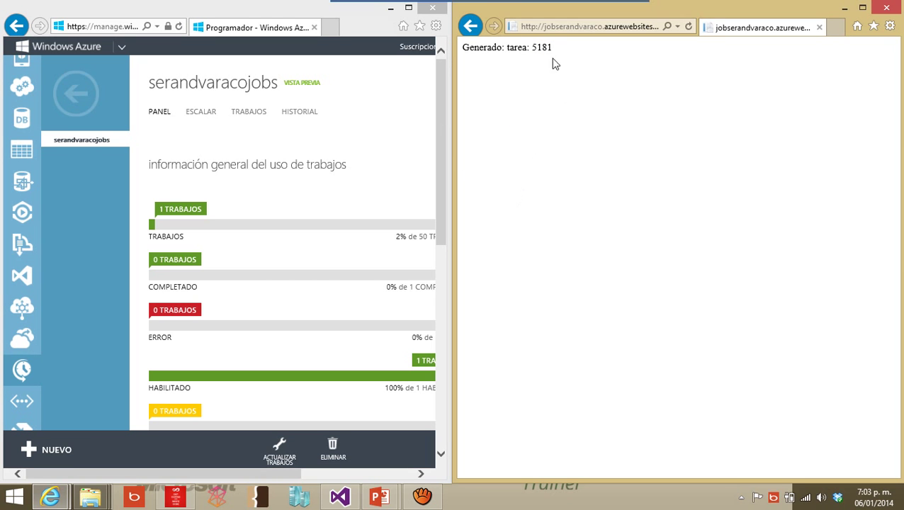
double_click(534, 49)
click(316, 122)
click(301, 117)
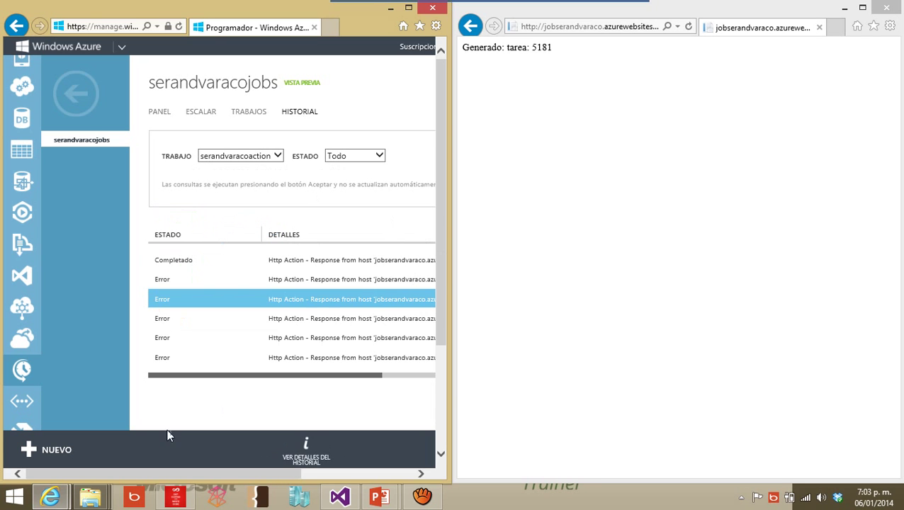
- Select the Completado run and confirm its DETALLES Response Headers read 'OK'
scroll(227, 347, down, 2)
scroll(227, 304, up, 2)
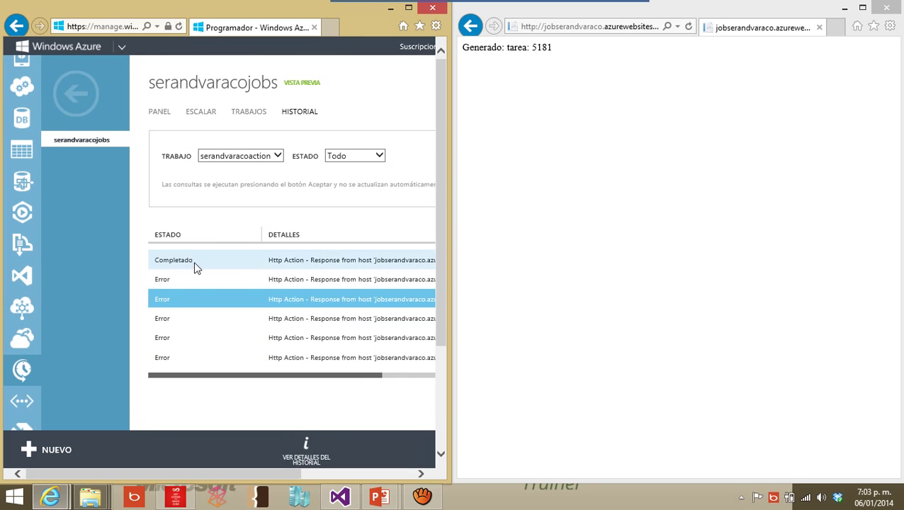
click(172, 264)
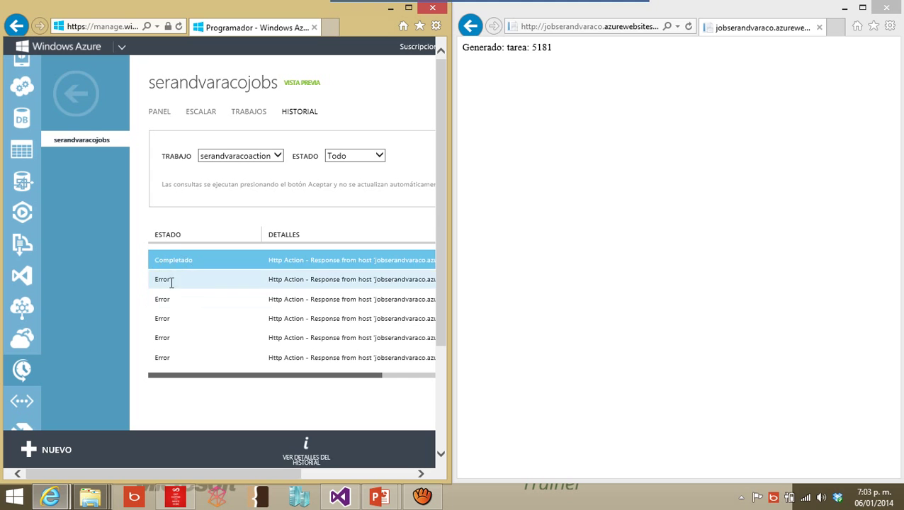
click(173, 280)
click(177, 264)
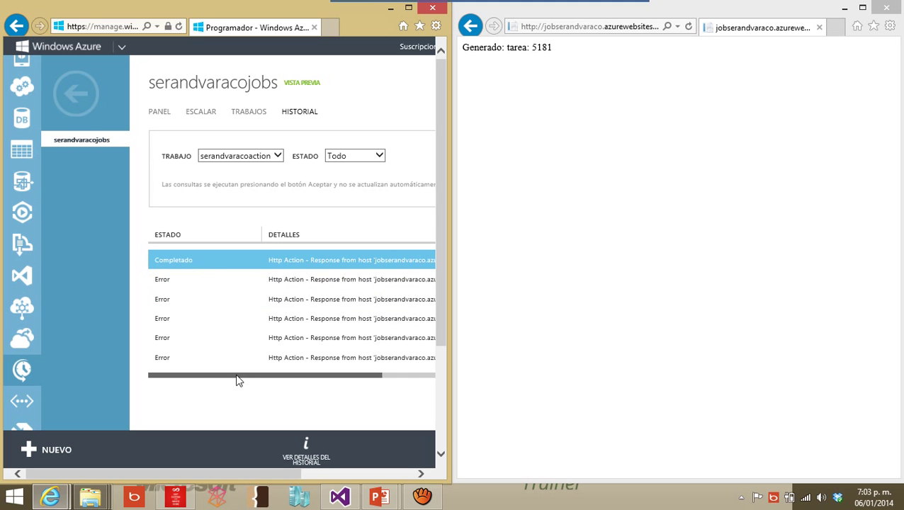
drag(237, 375, 437, 394)
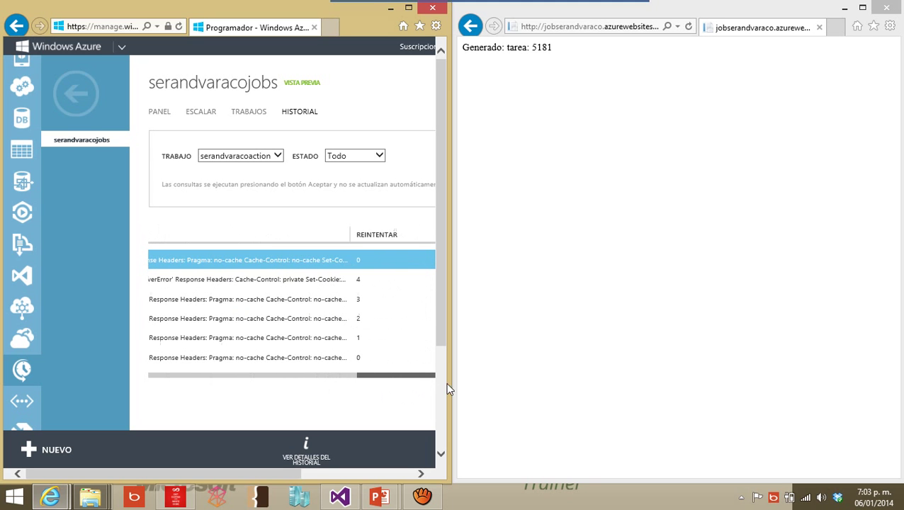
mouse_move(376, 375)
mouse_down()
mouse_move(261, 375)
mouse_move(349, 347)
mouse_up()
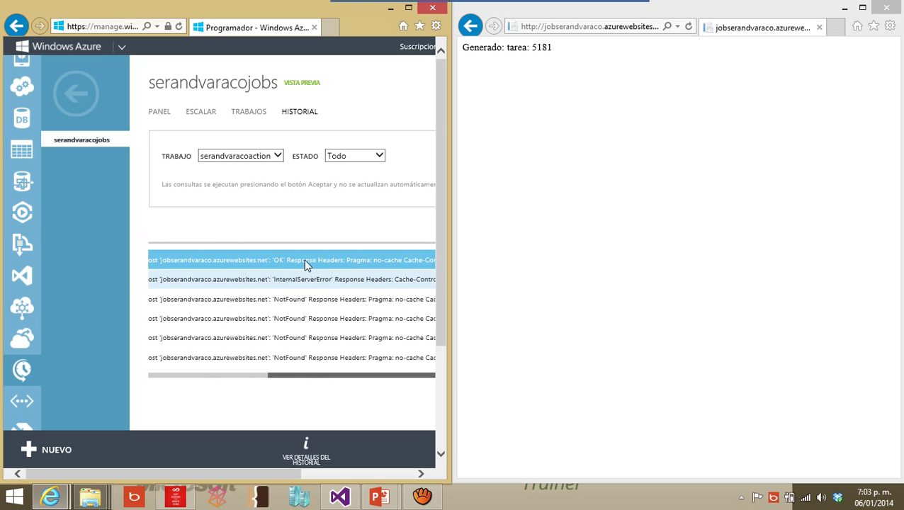
drag(272, 260, 335, 261)
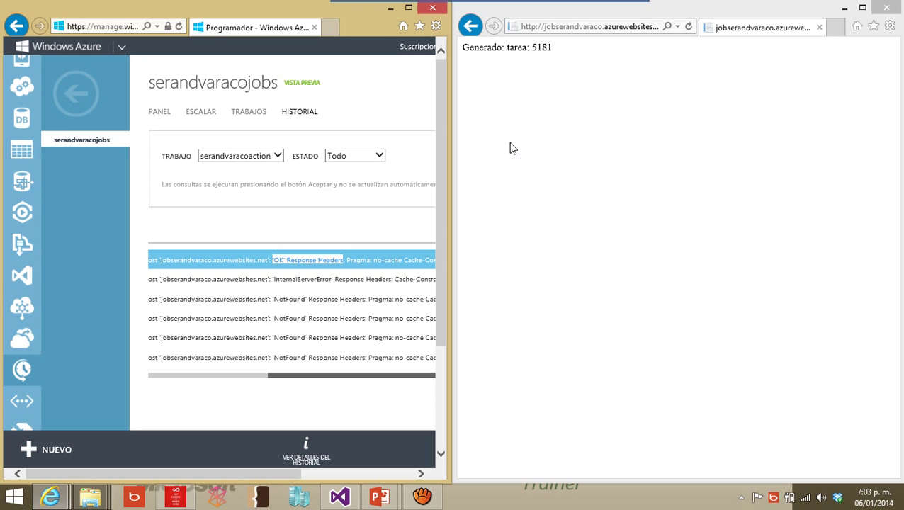
click(380, 496)
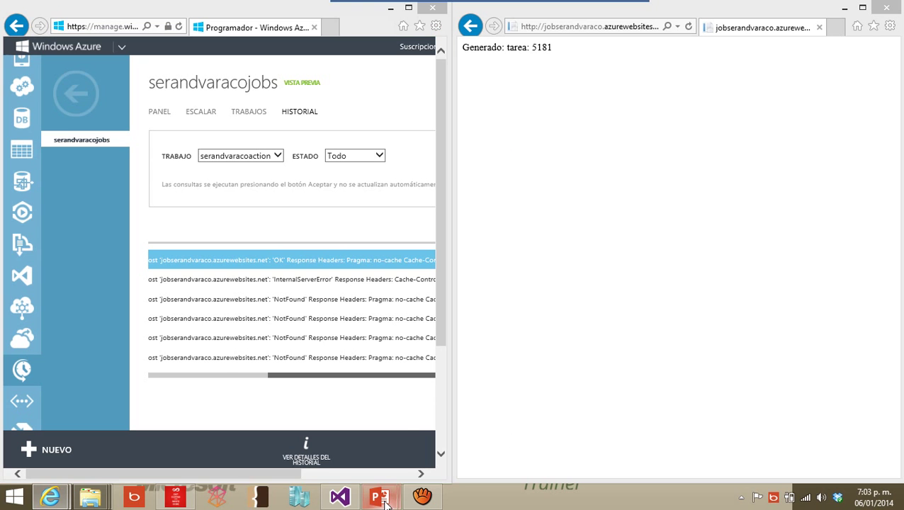
- Resume the PowerPoint slideshow and advance to the Windows Azure Scheduler contact slide
click(437, 410)
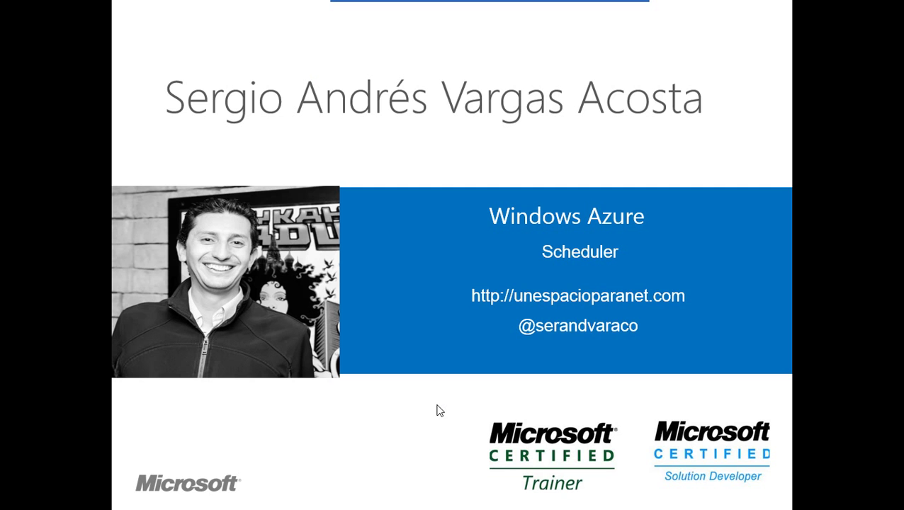
click(515, 252)
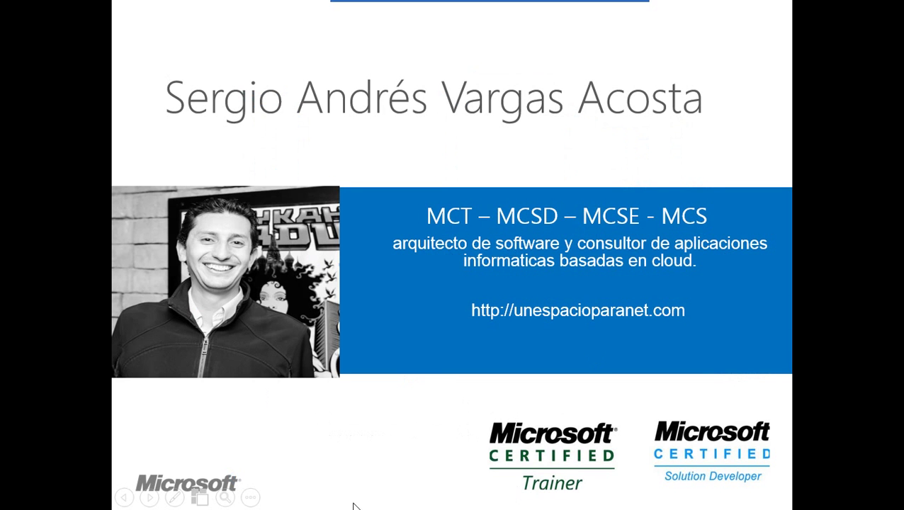
click(588, 345)
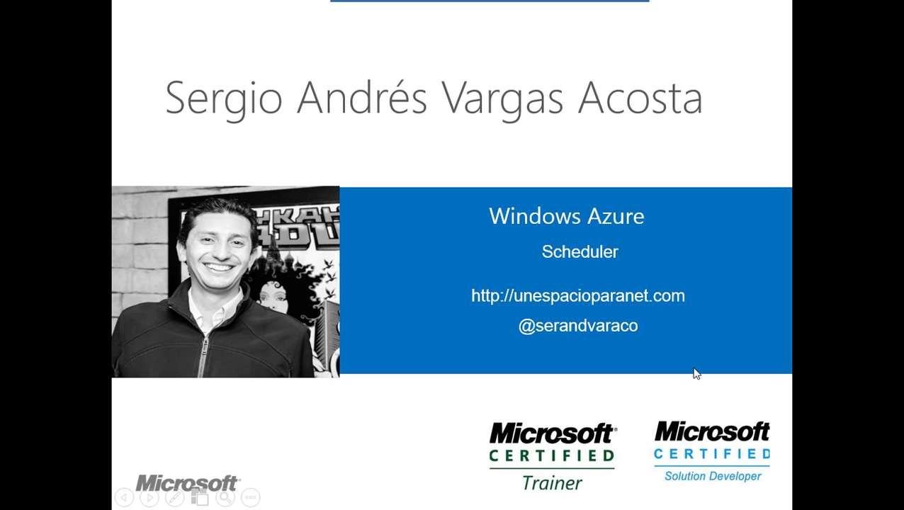
key(alt+Tab)
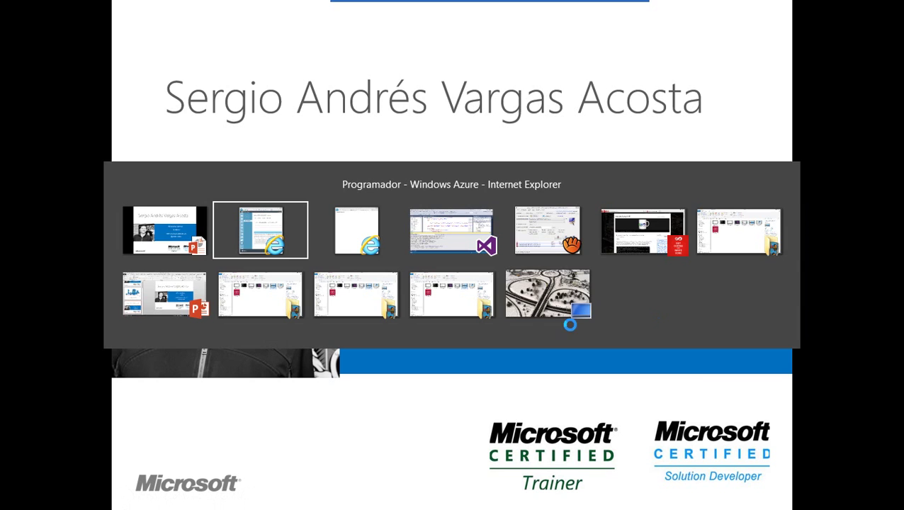